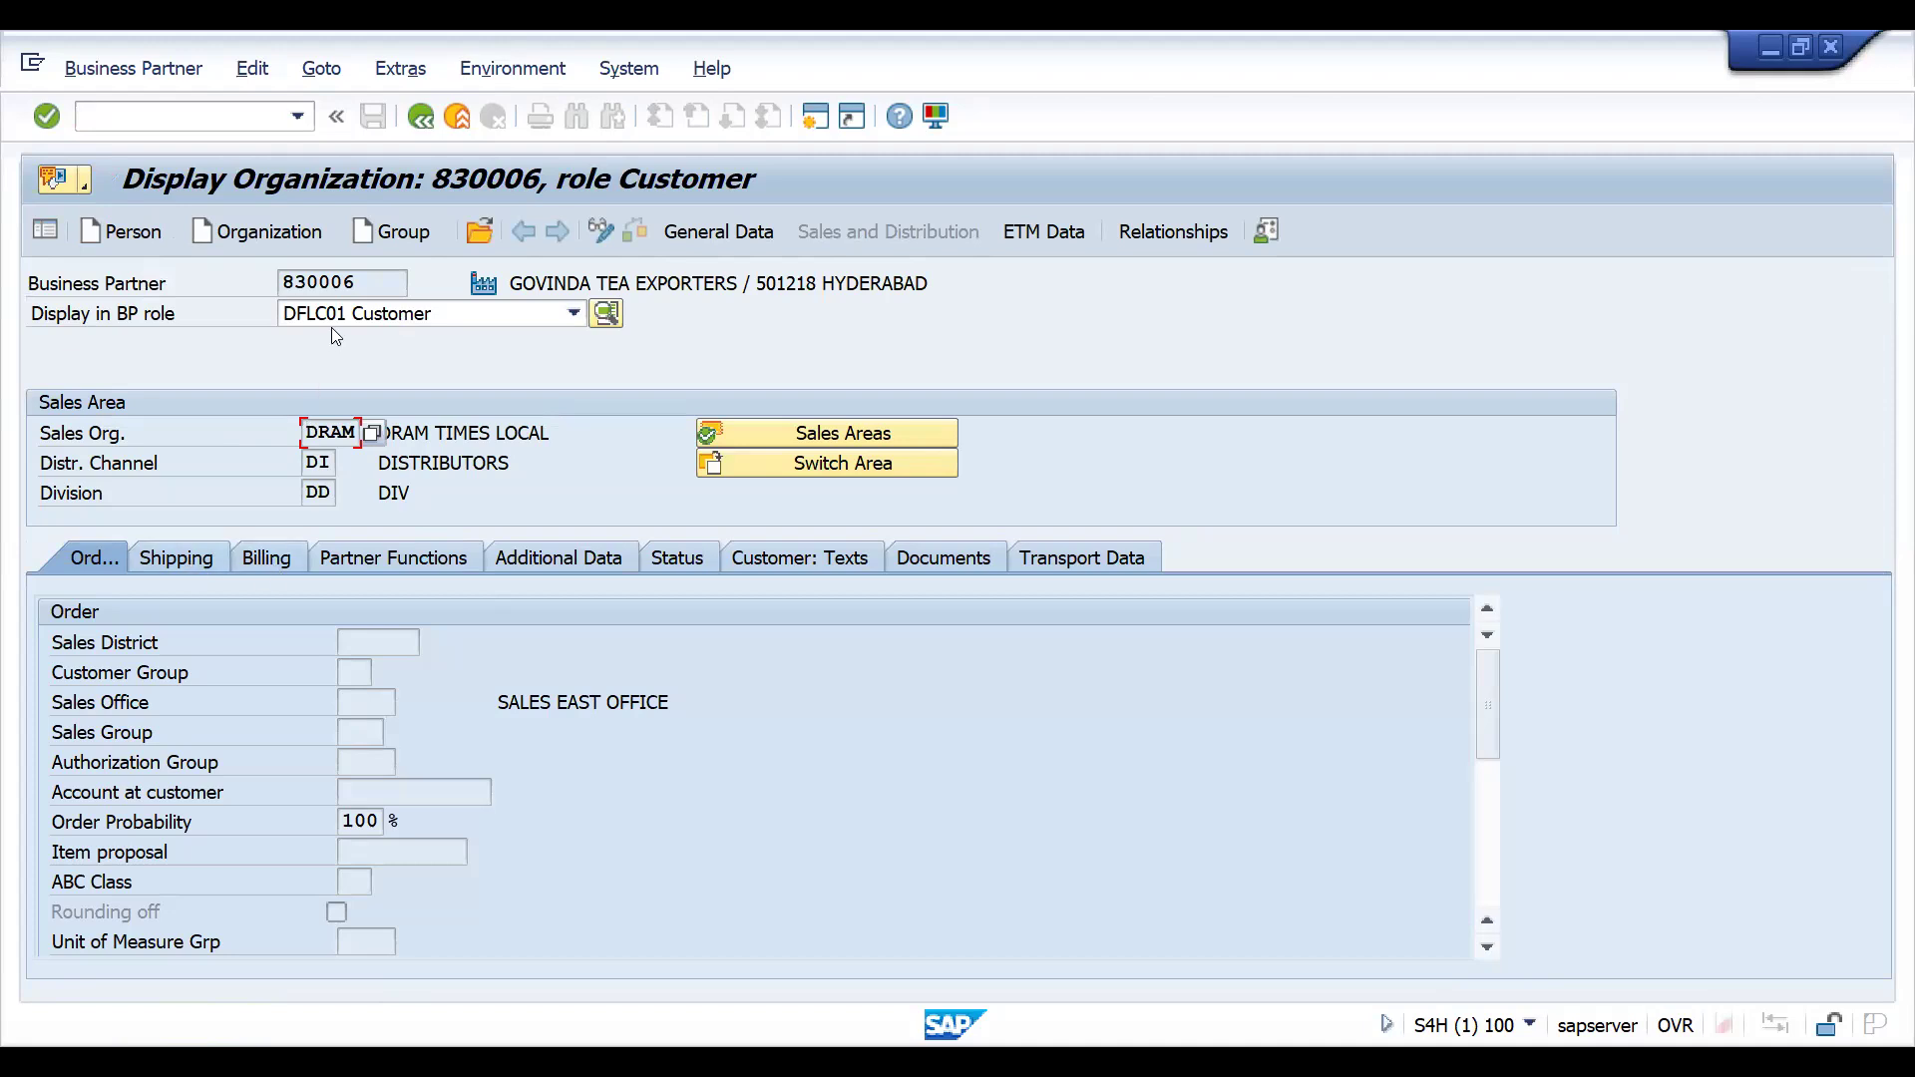
Select the DFLC01 Customer role, show its order data, and switch the business partner record to change mode
left_click(574, 314)
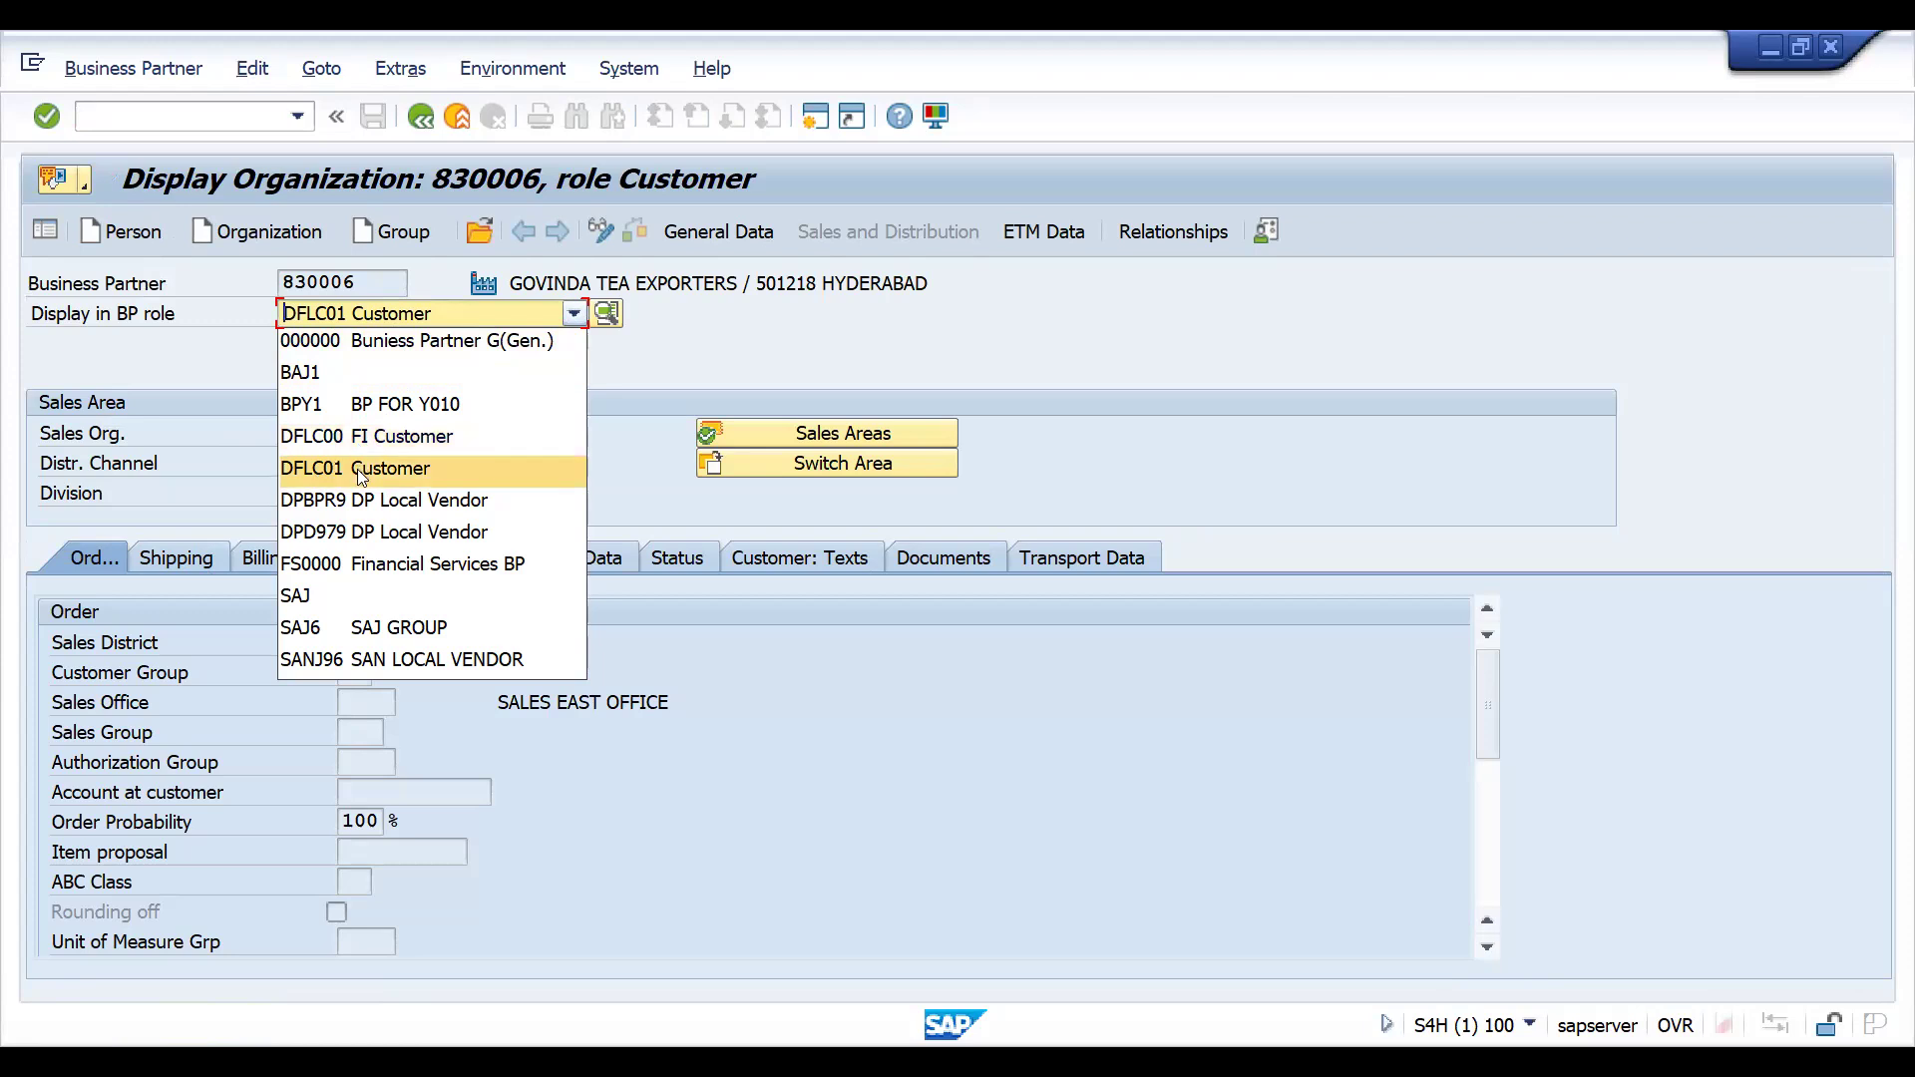
left_click(357, 469)
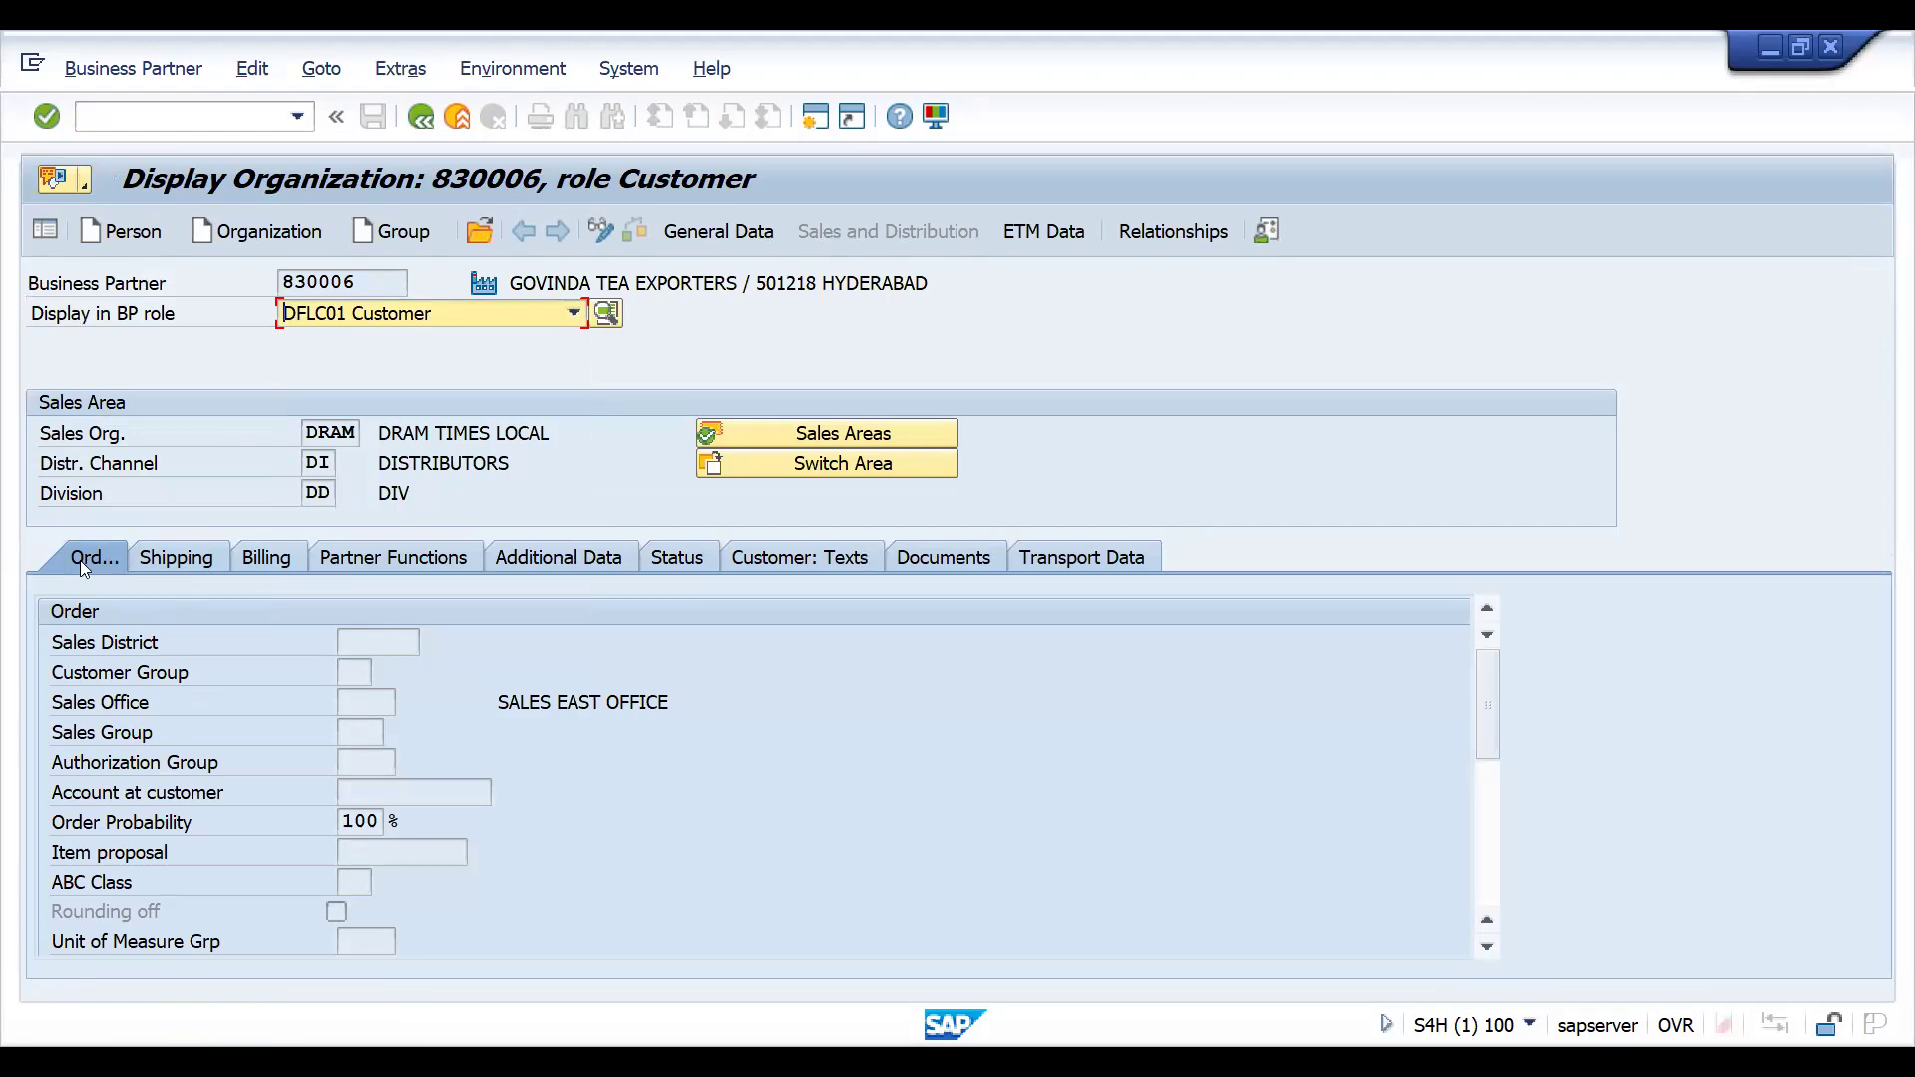
left_click(161, 563)
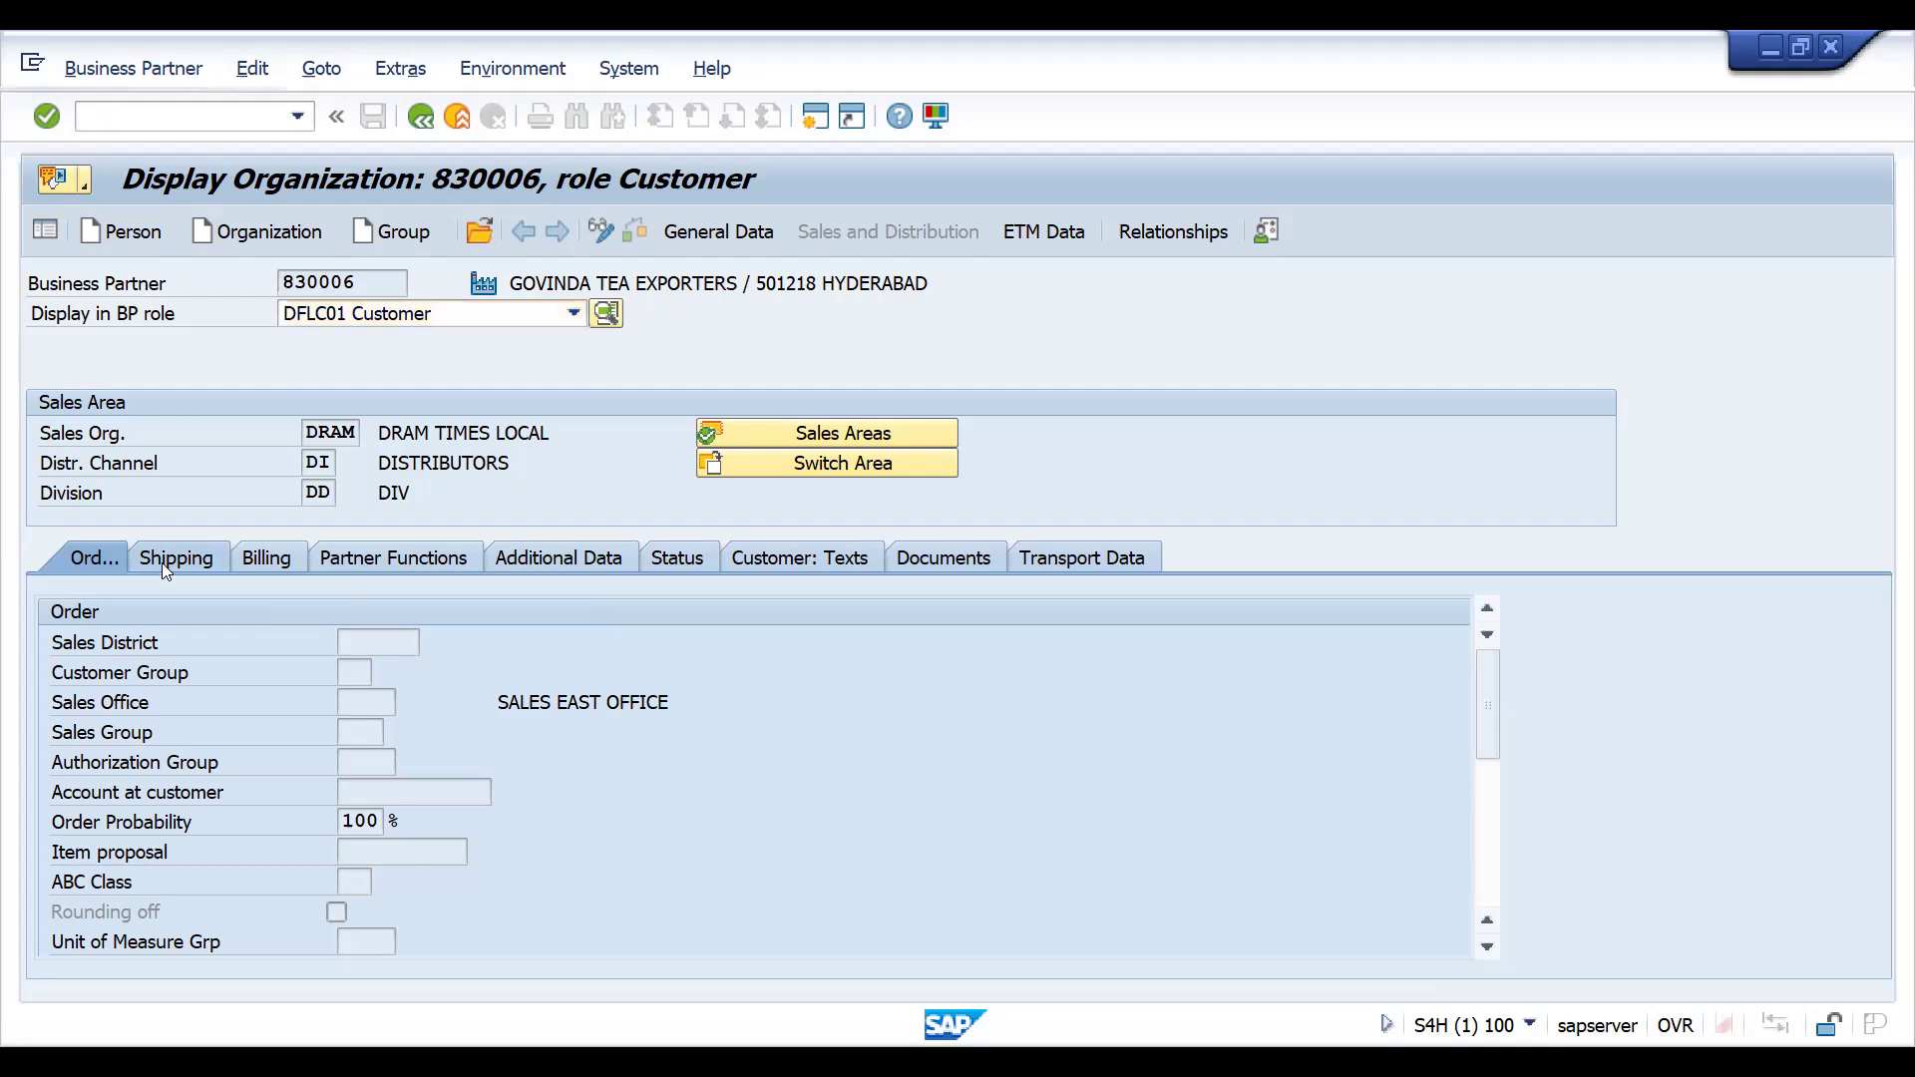
left_click(90, 563)
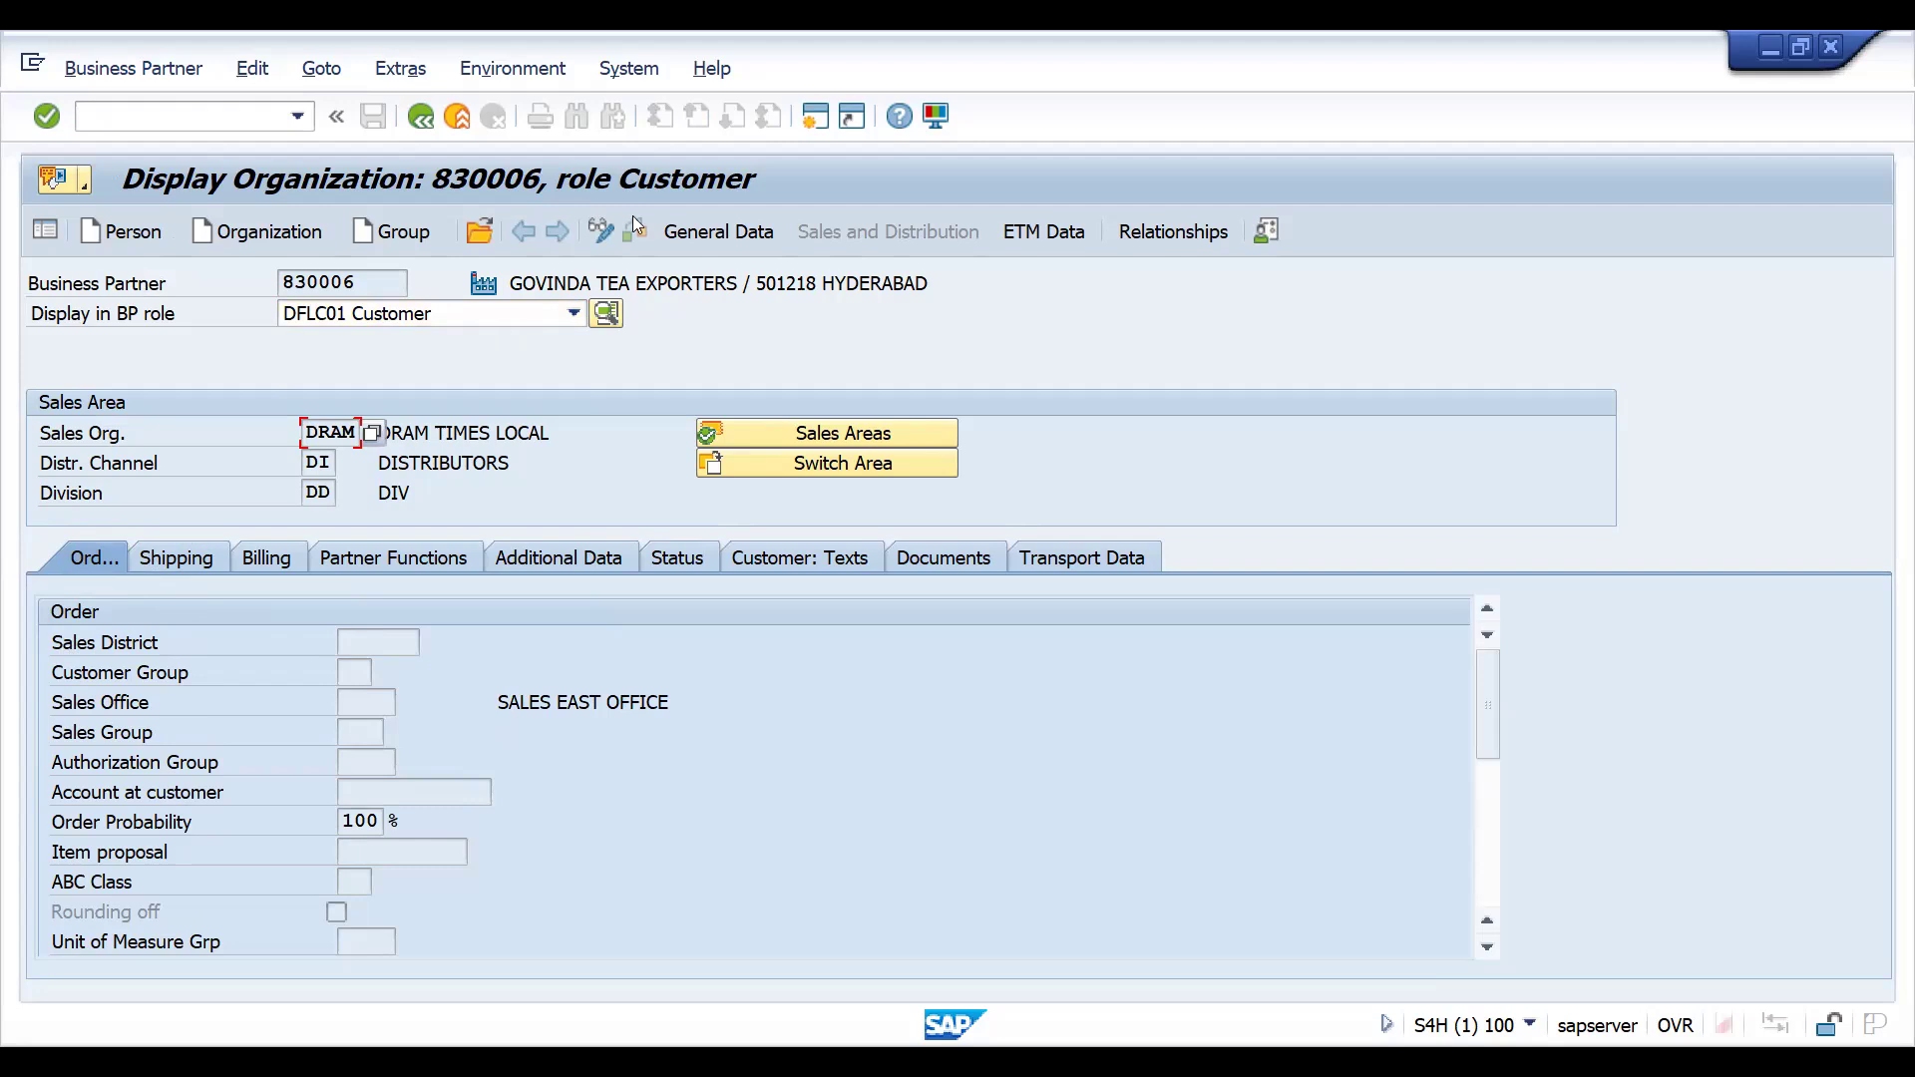
left_click(601, 232)
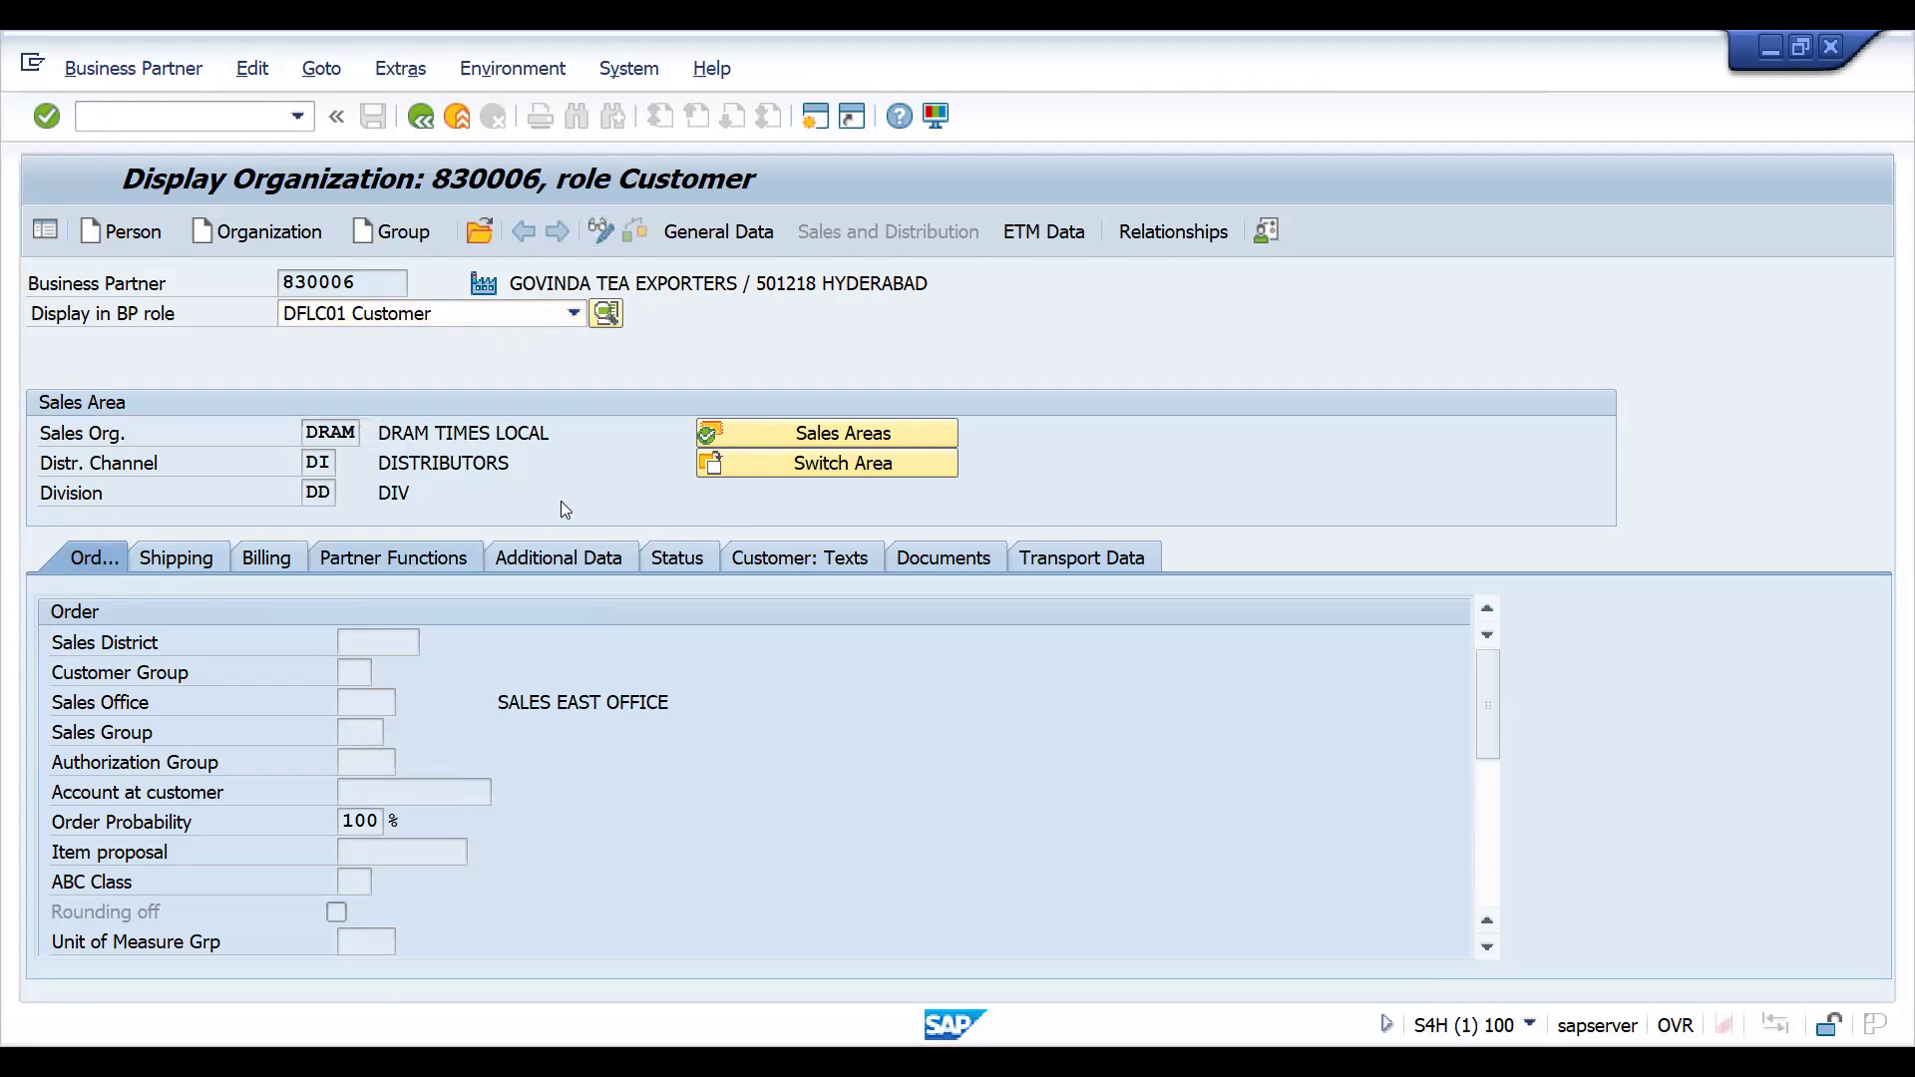
Look through the available Sales District values and read the field's help documentation
left_click(431, 646)
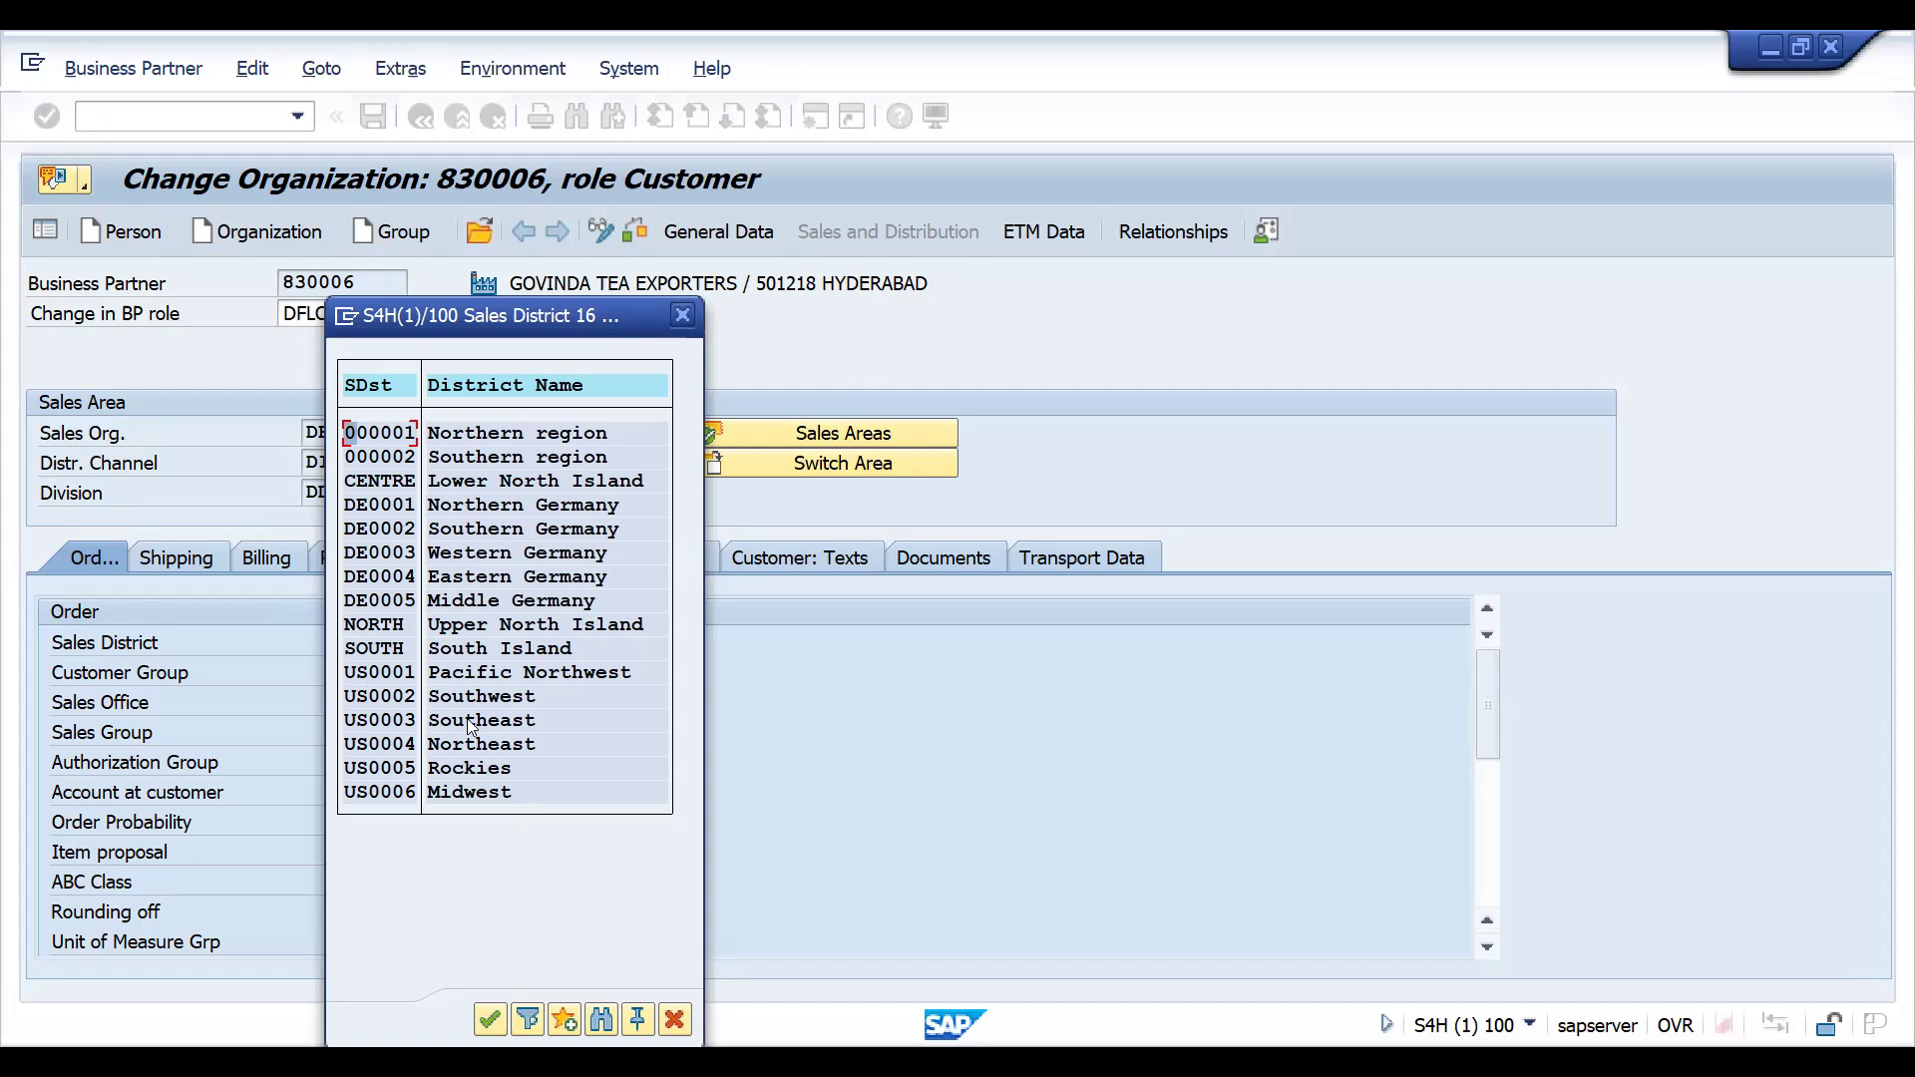
left_click(685, 324)
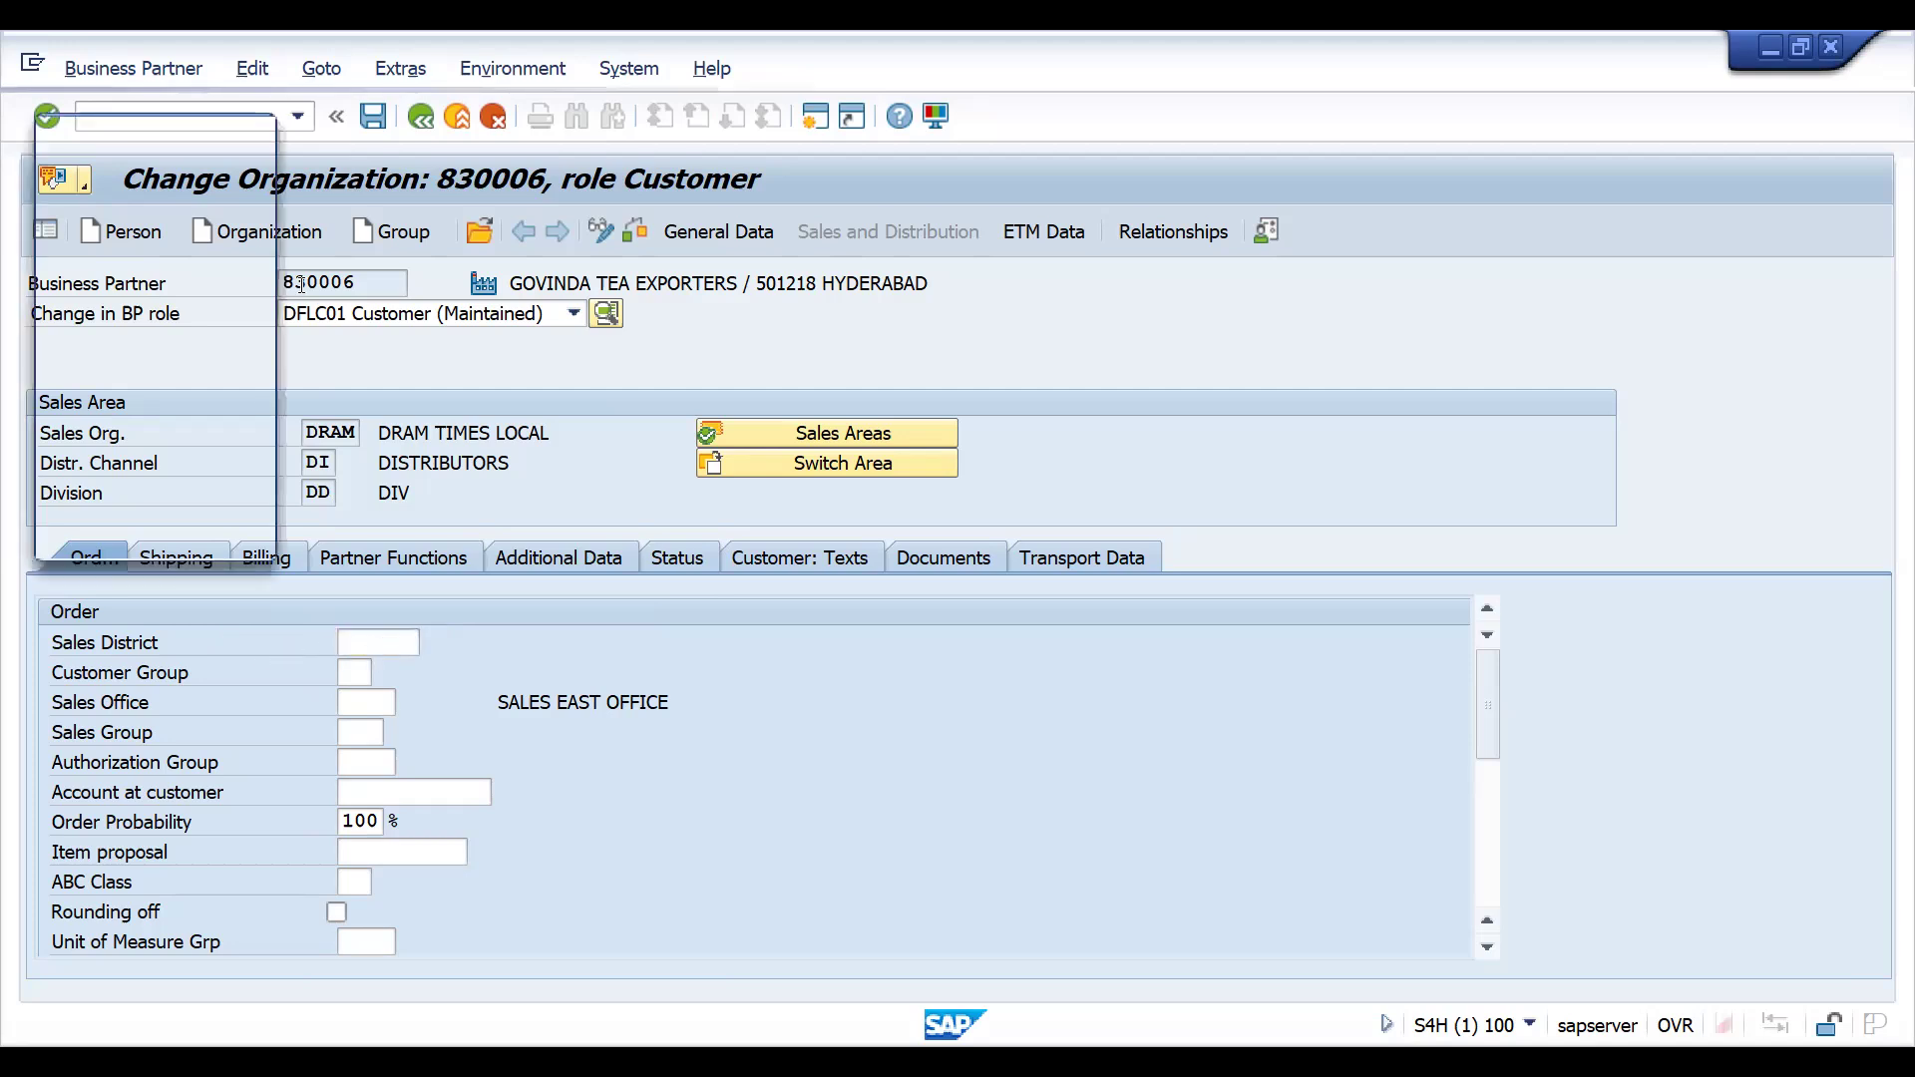
left_click(226, 133)
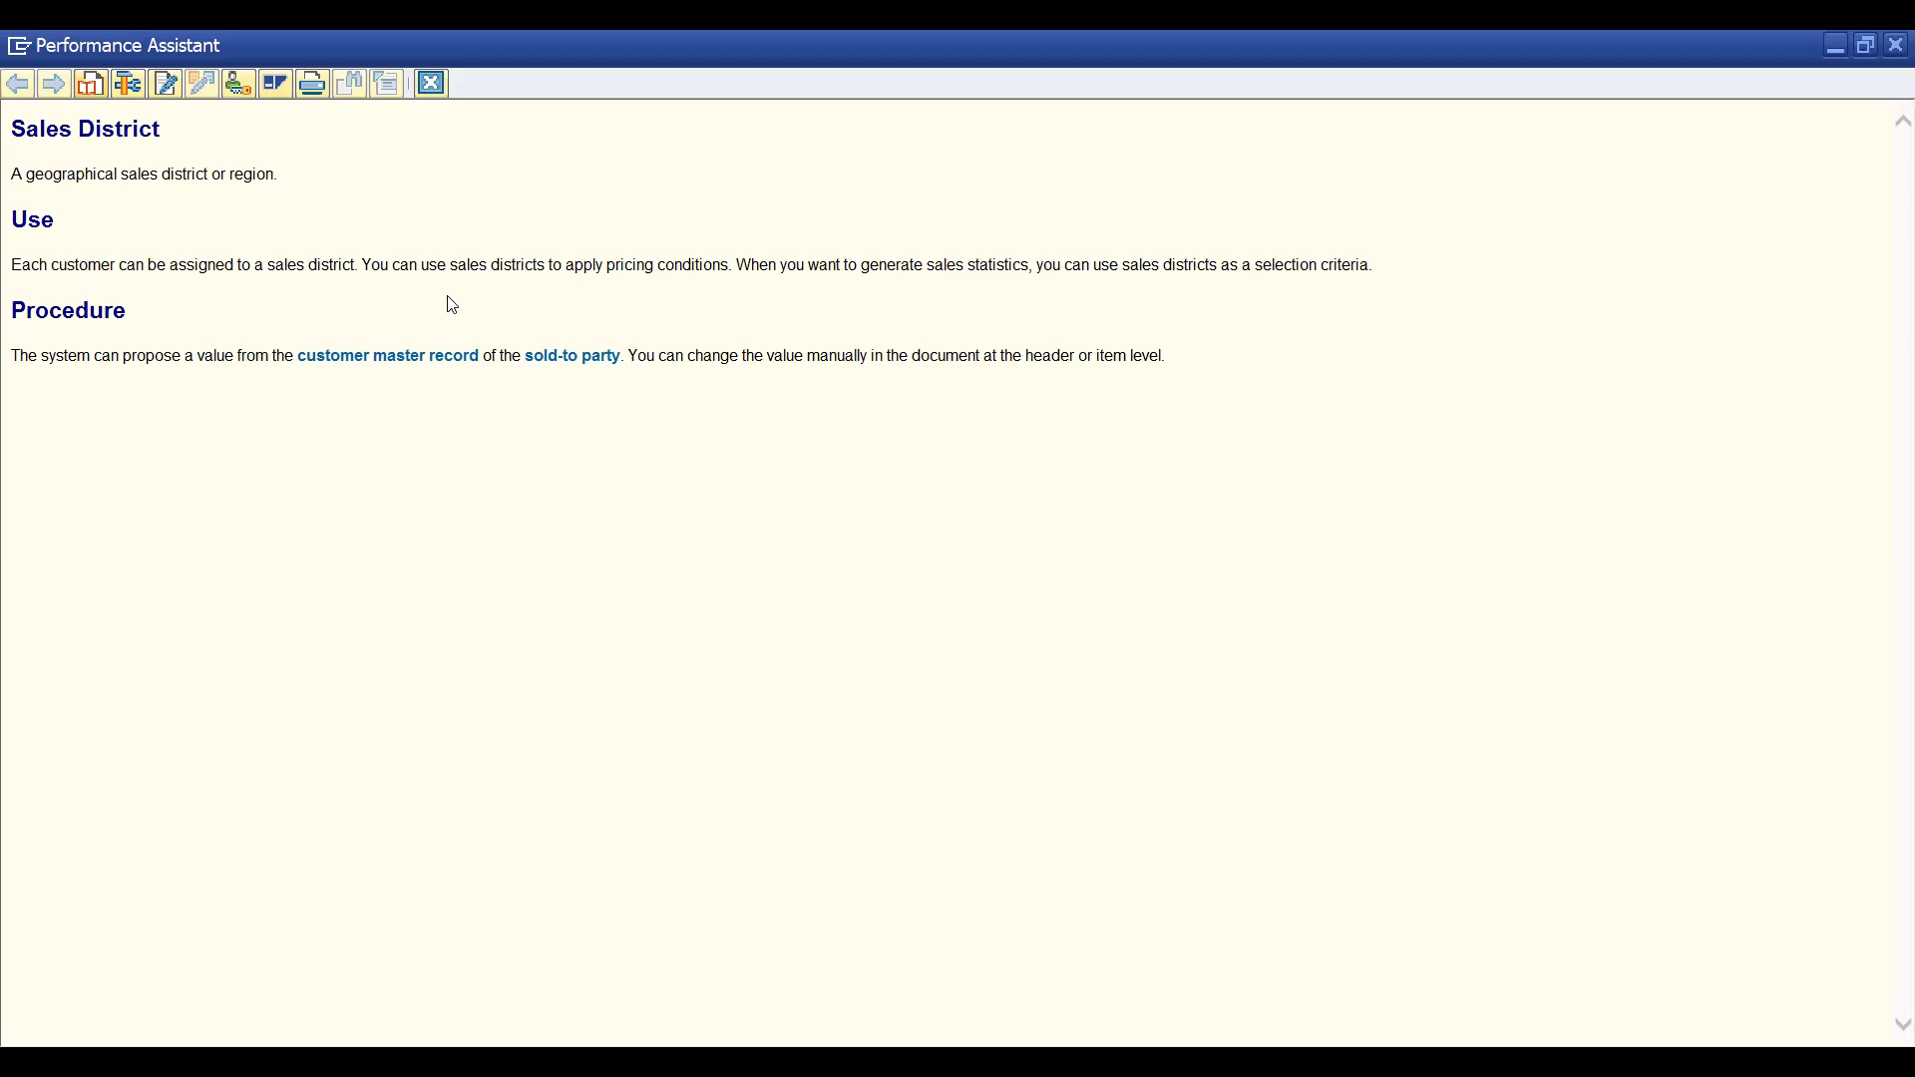
key("alt+Tab")
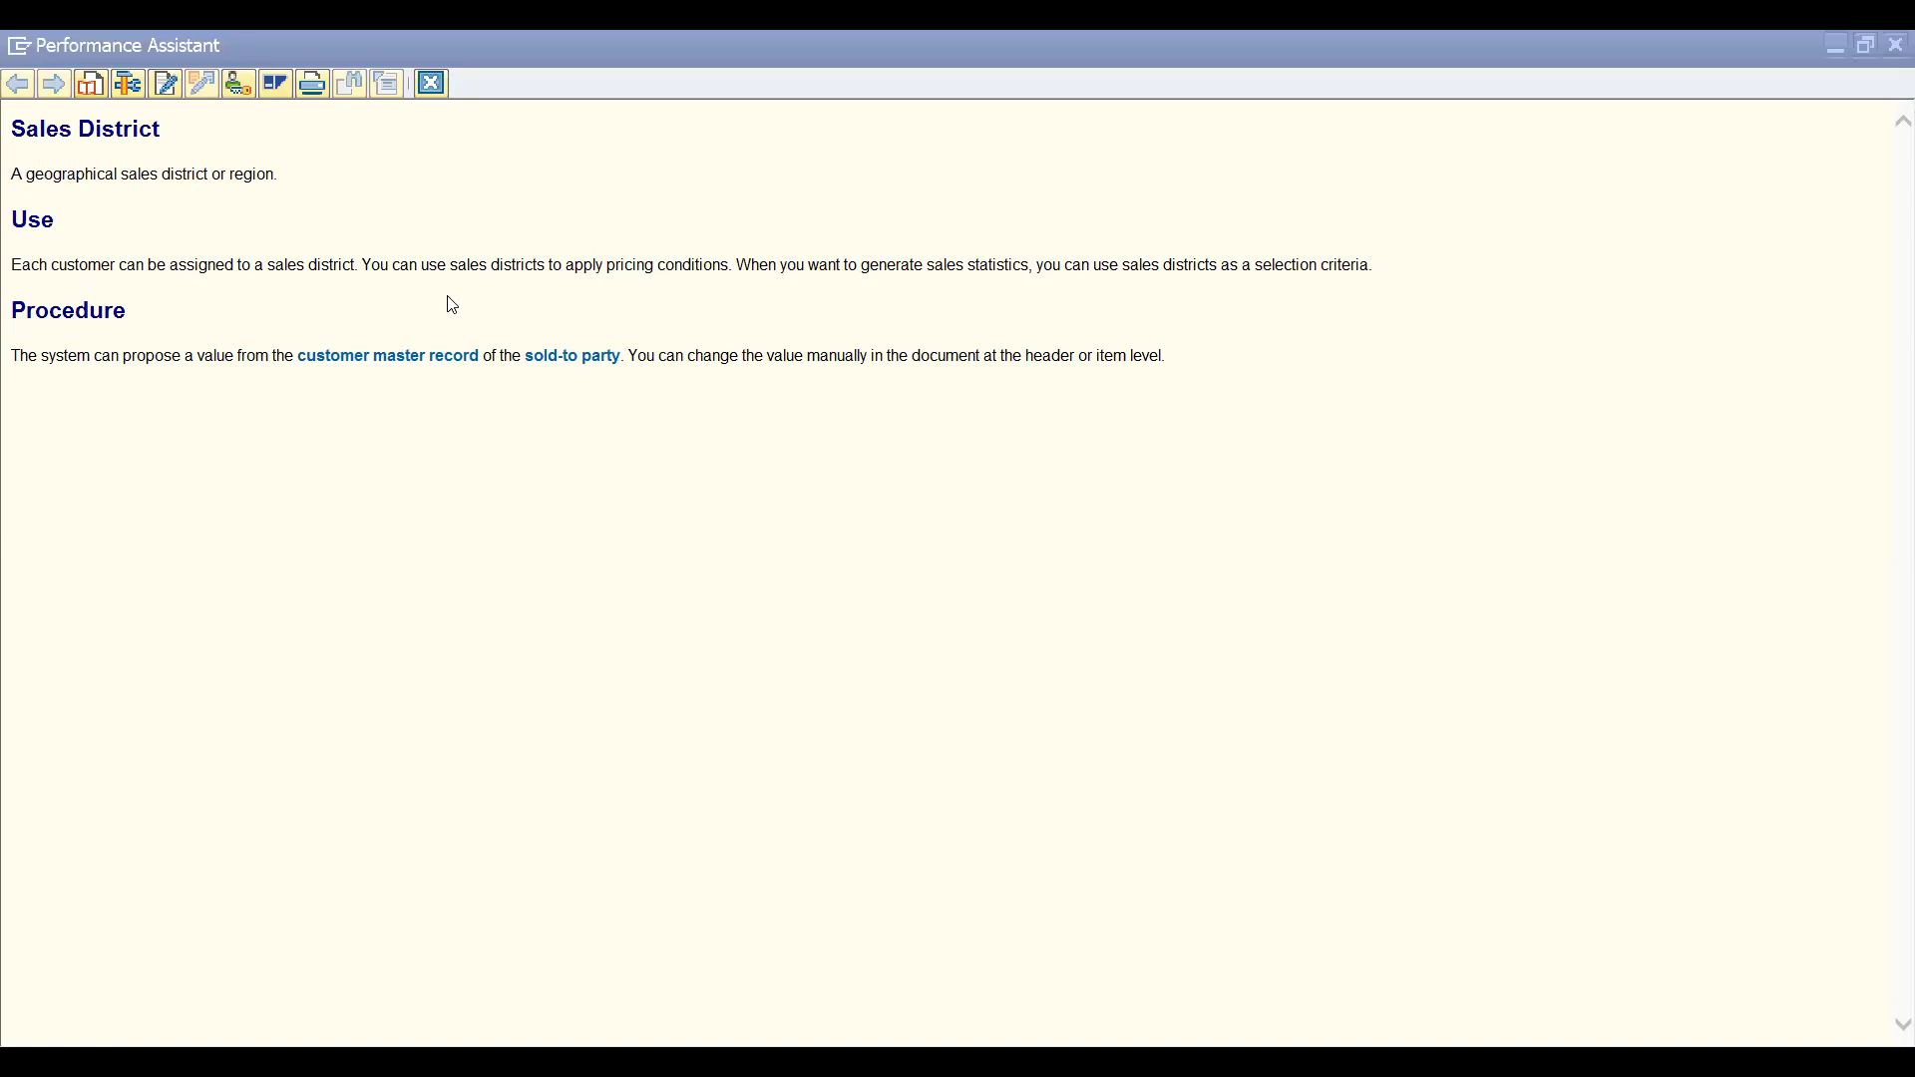
key("alt+Tab")
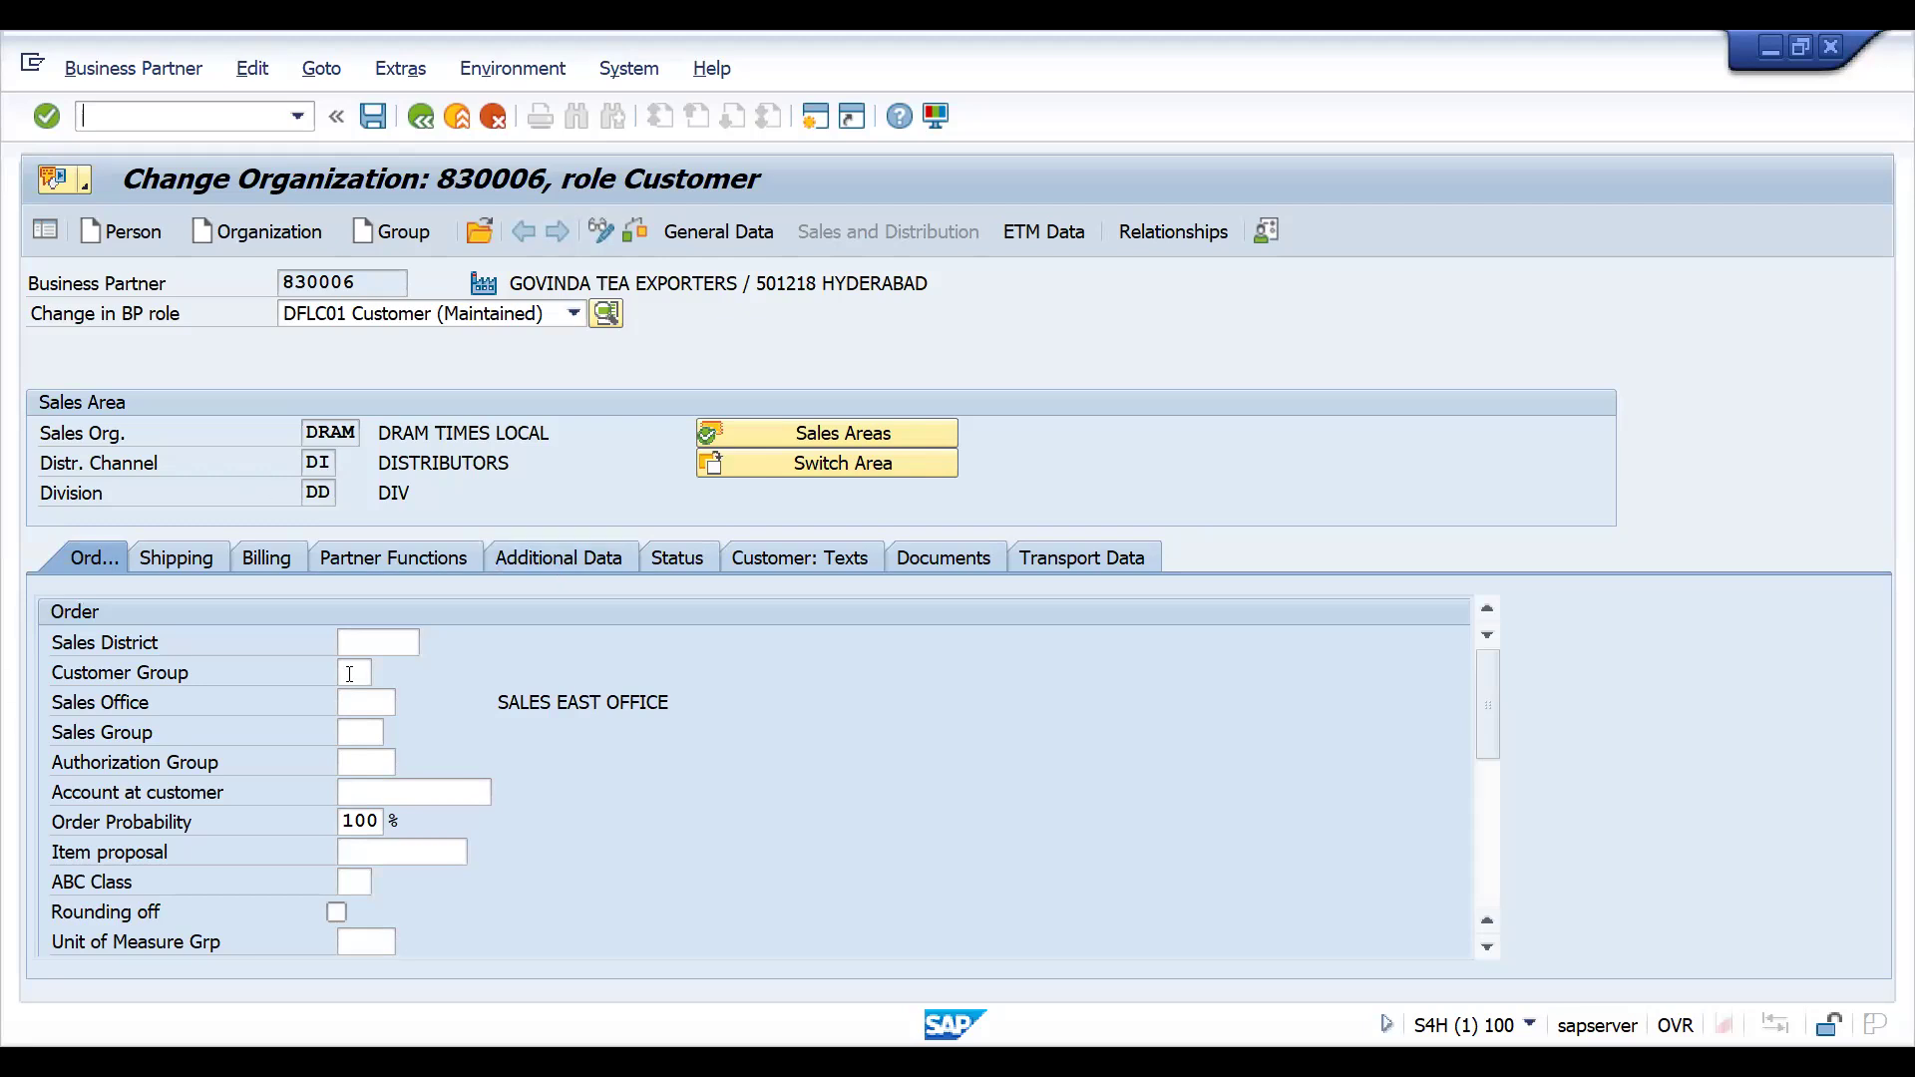
left_click(345, 643)
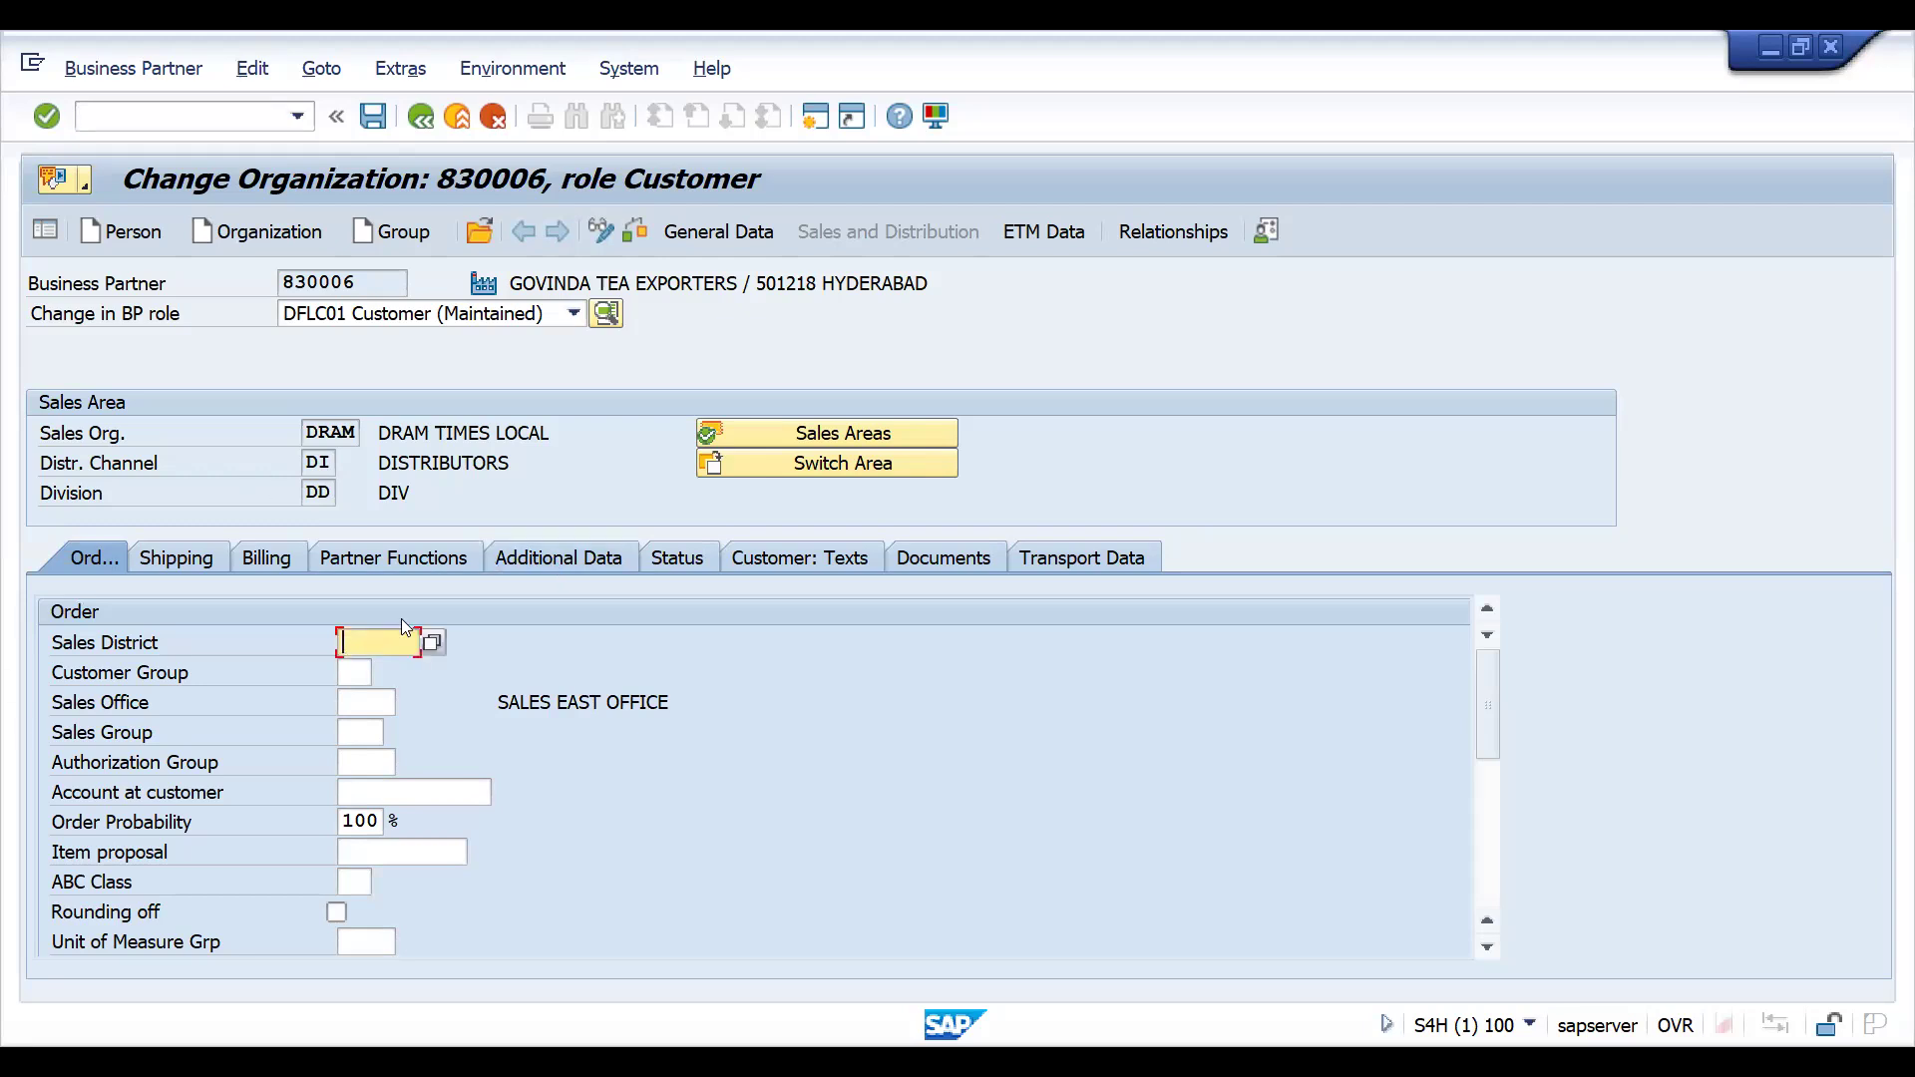
Run transaction SPRO in a new session and display the SAP Reference IMG
left_click(166, 114)
type("/O")
type("SPRO")
key("Return")
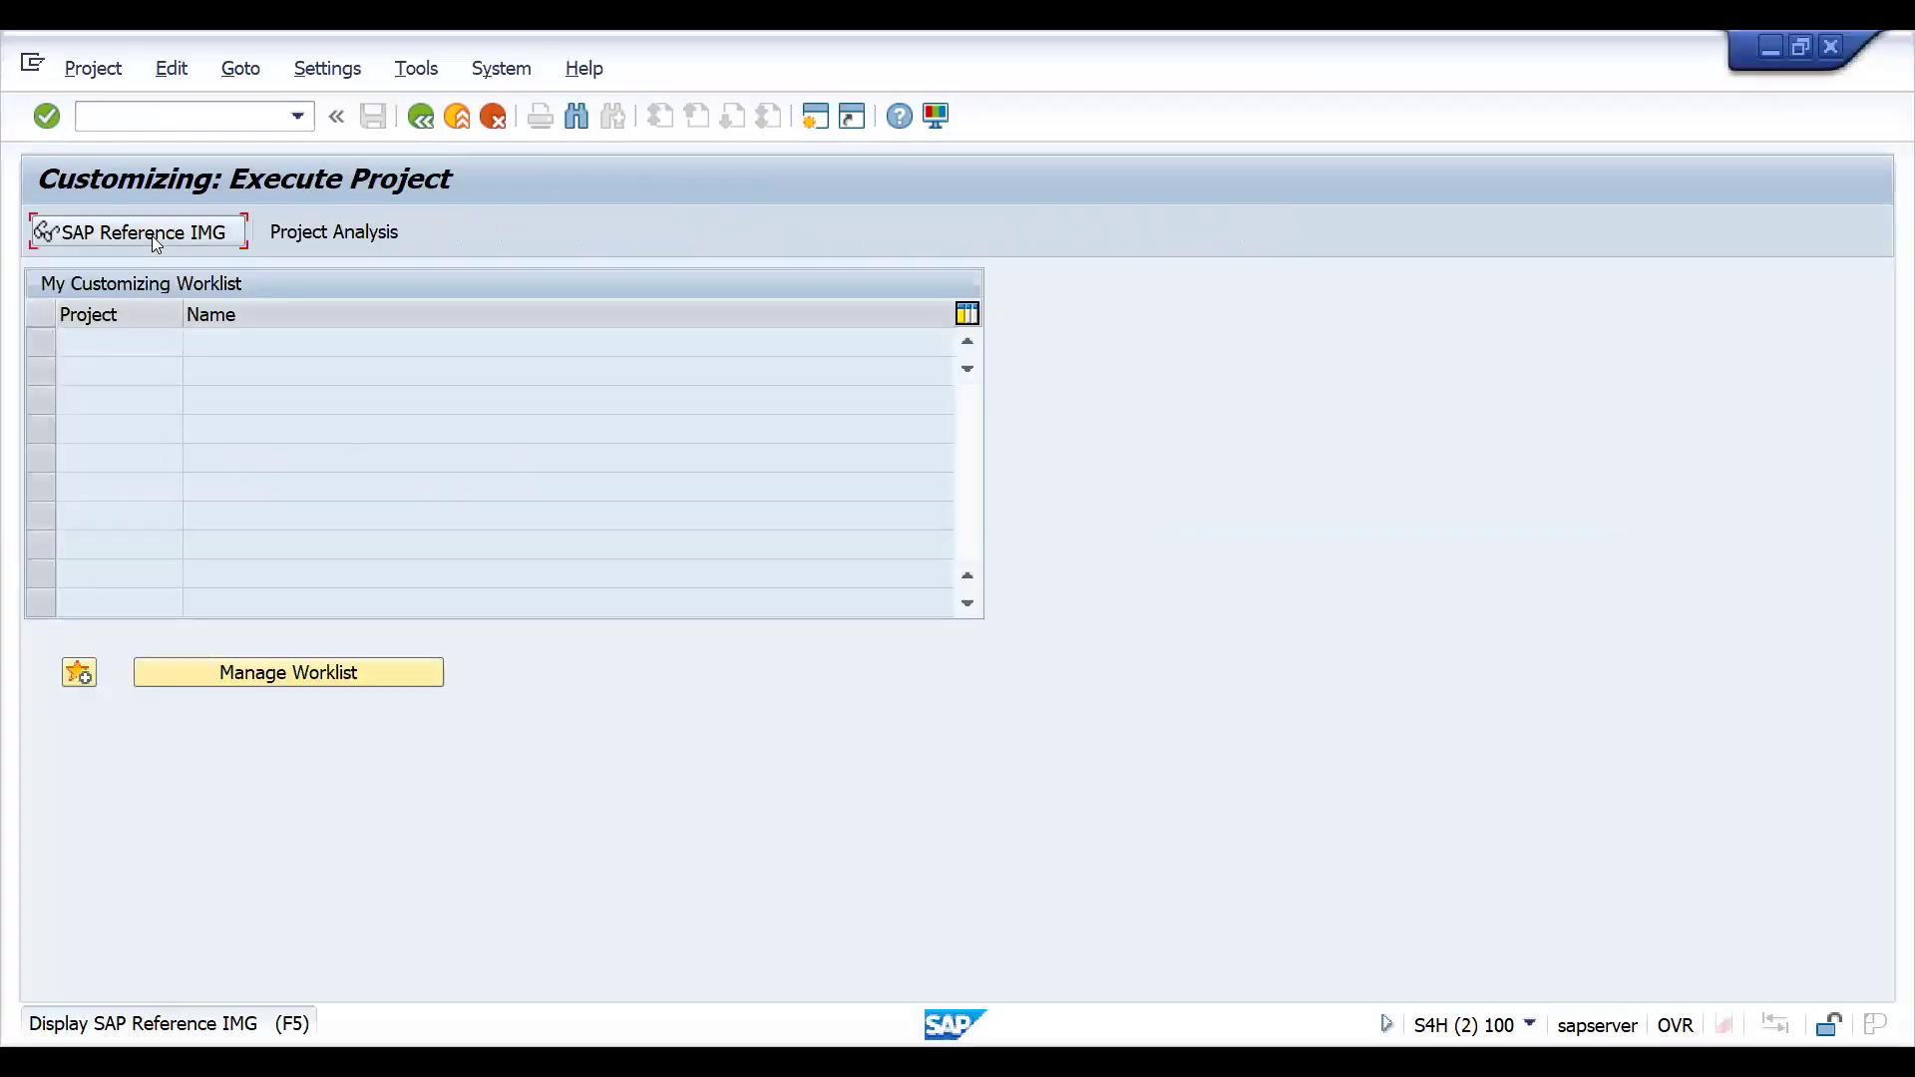
left_click(152, 235)
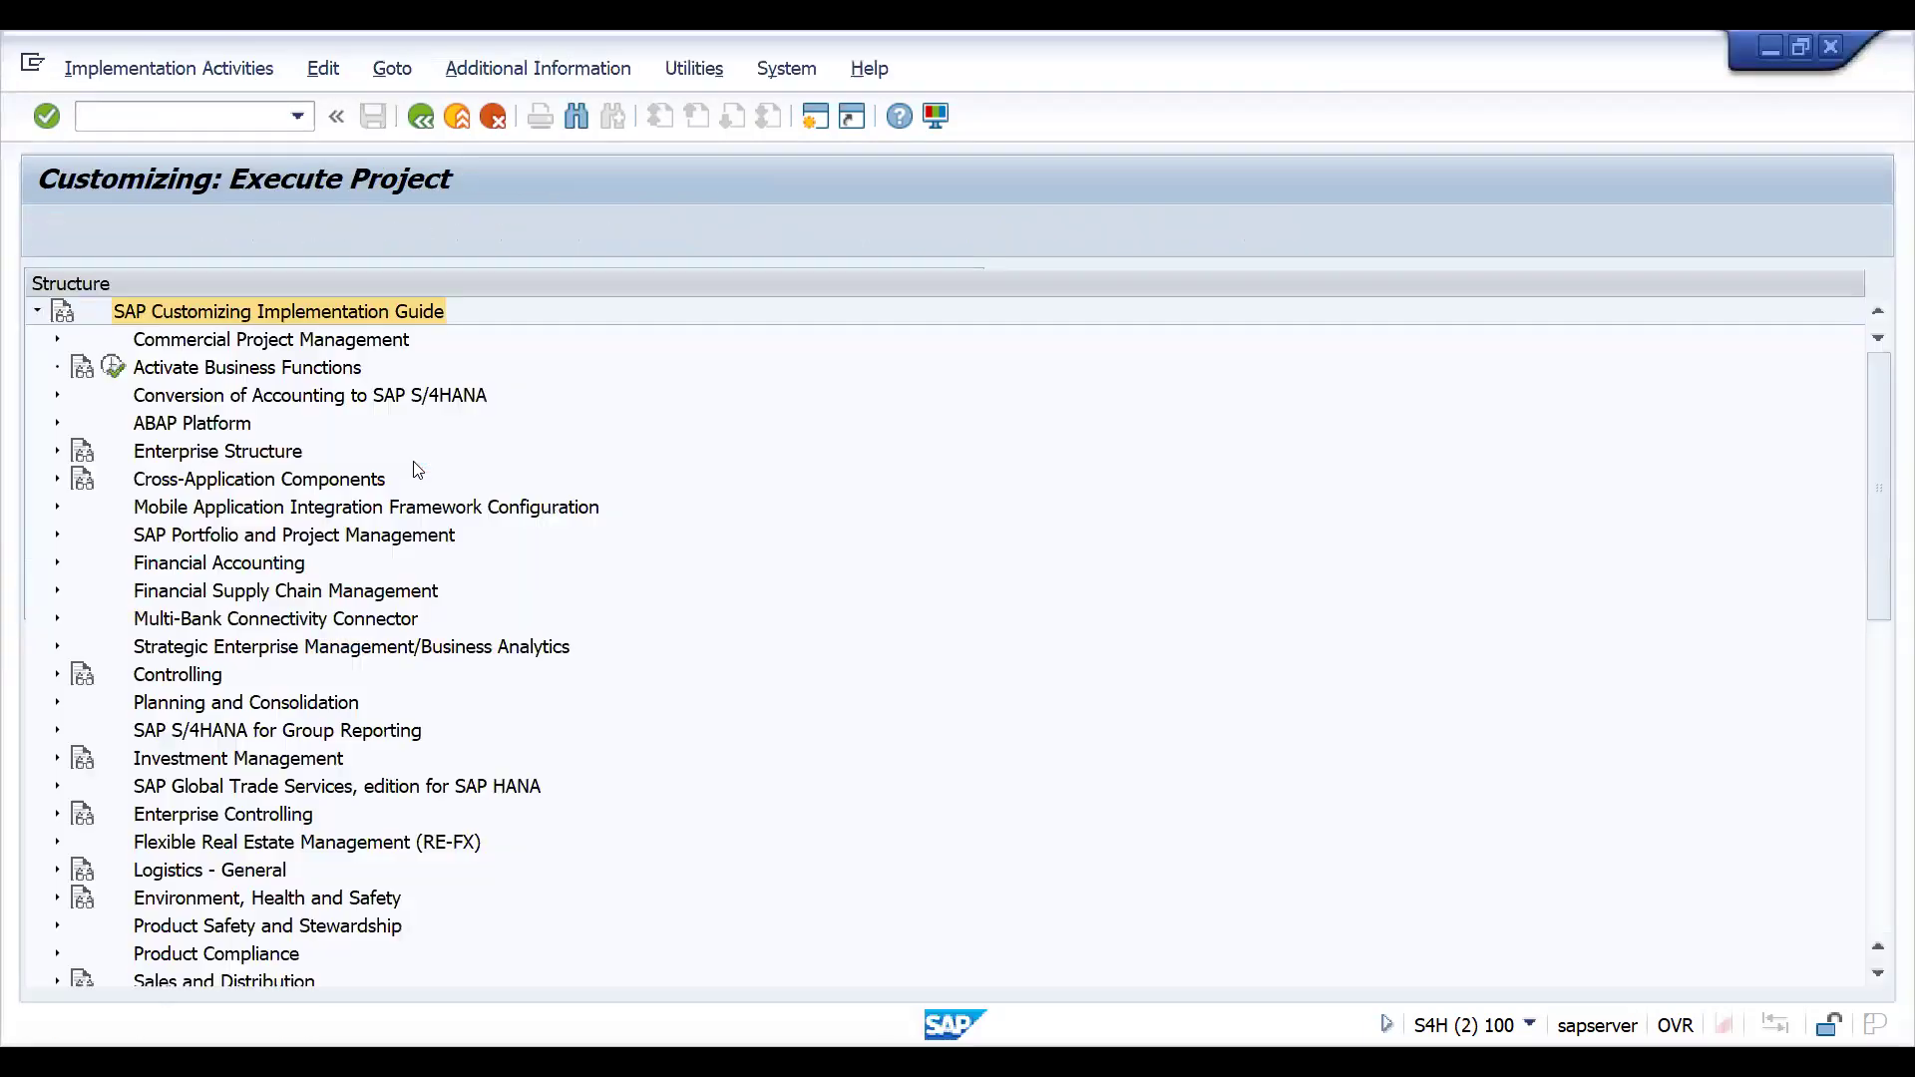
Expand the Sales and Distribution node in the implementation guide and select Master Data beneath it
left_click(239, 565)
key("Down")
key("Down")
key("Down")
key("Down")
key("Down")
key("Down")
key("Down")
key("Down")
key("Down")
key("Down")
key("Down")
key("Down")
key("Down")
key("Down")
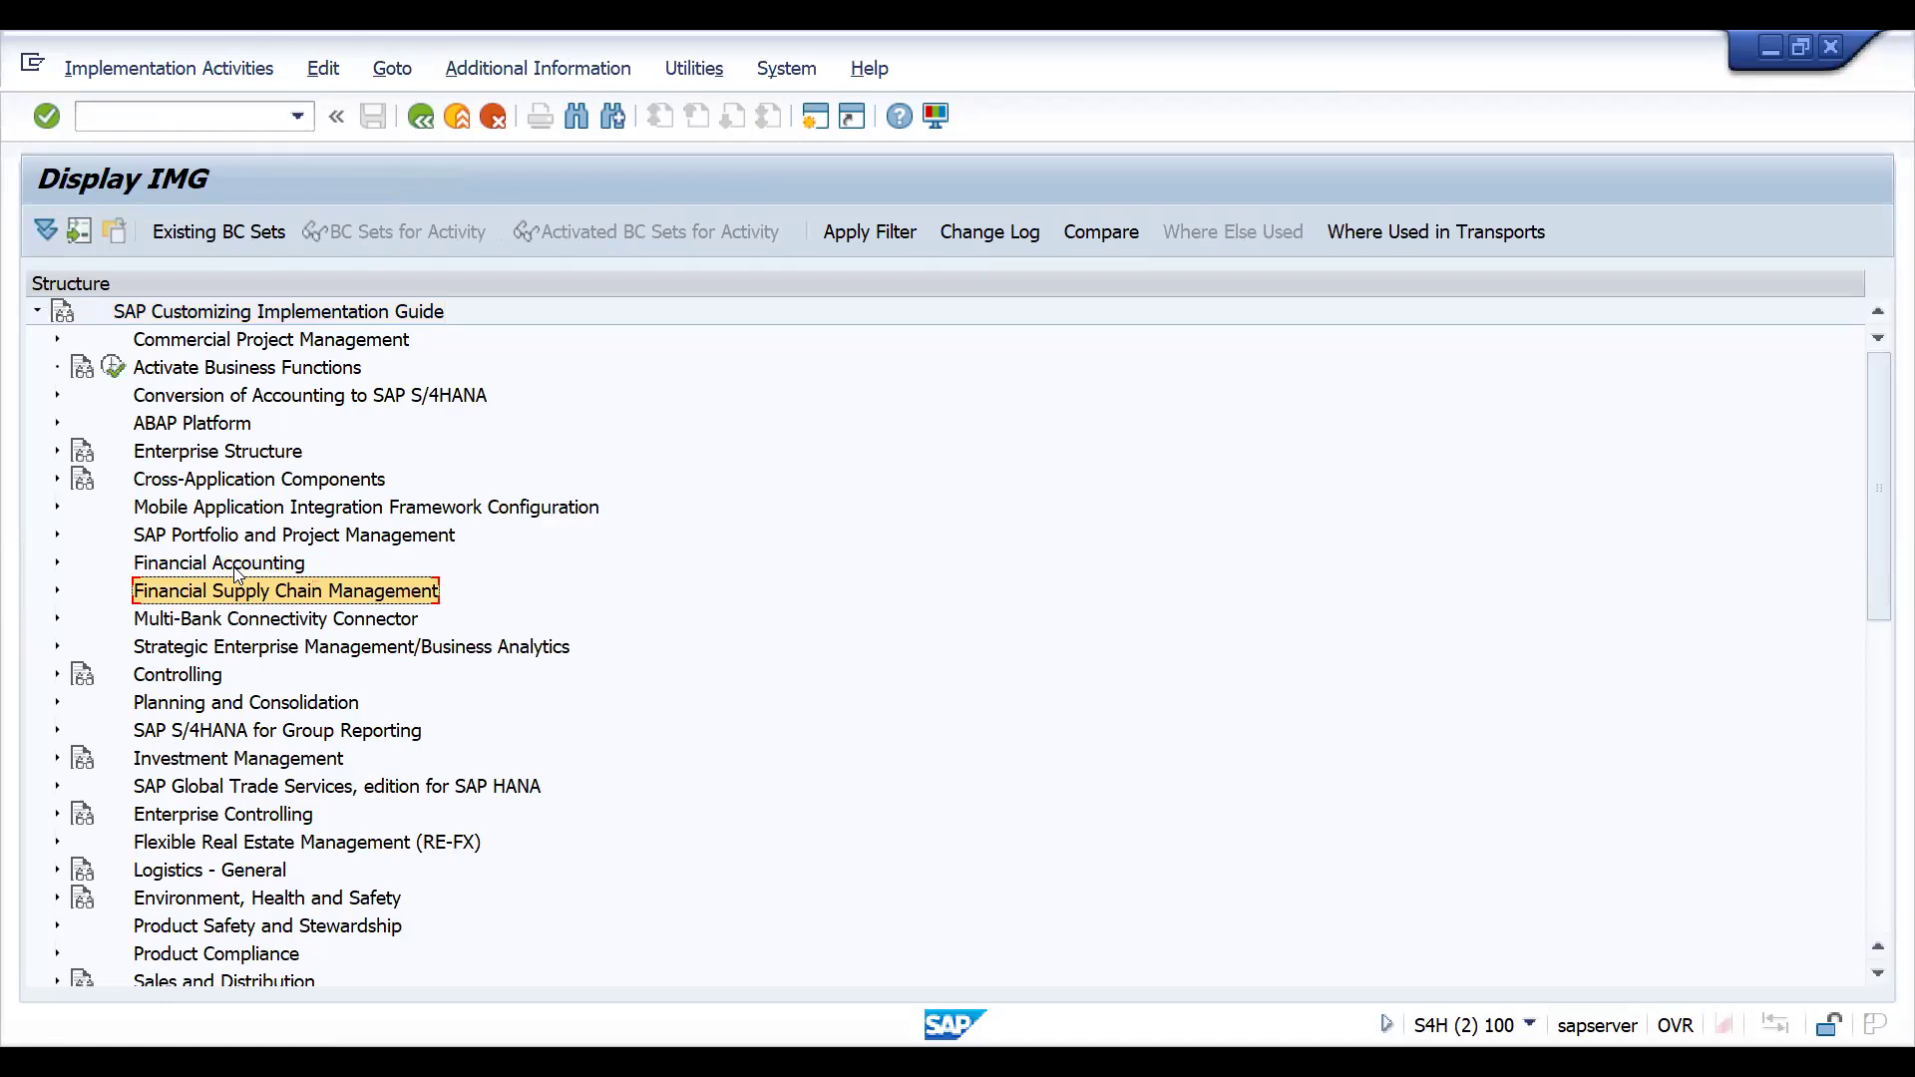
key("Up")
key("Up")
key("Up")
key("Up")
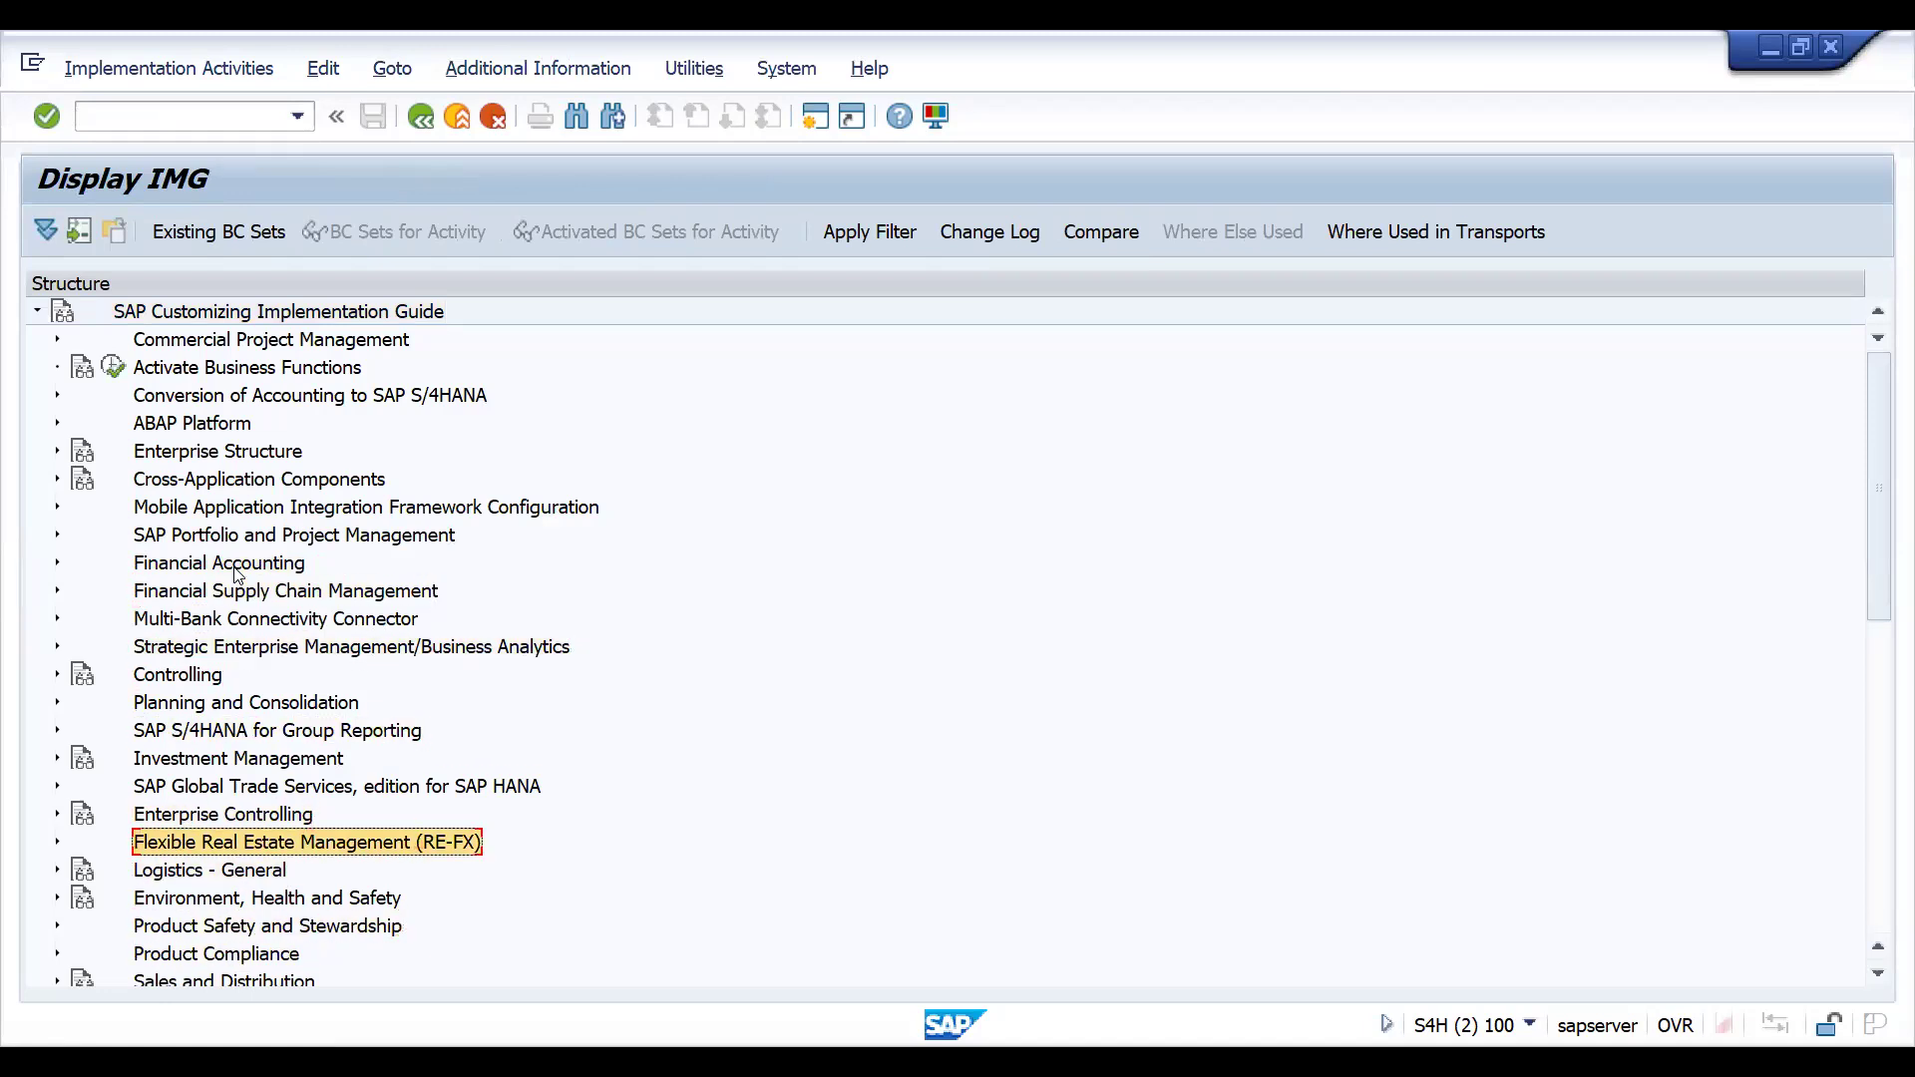
key("Down")
key("Down")
key("Down")
key("Down")
key("Down")
key("Down")
key("Down")
key("Up")
key("Up")
key("Up")
key("Up")
key("Up")
key("Up")
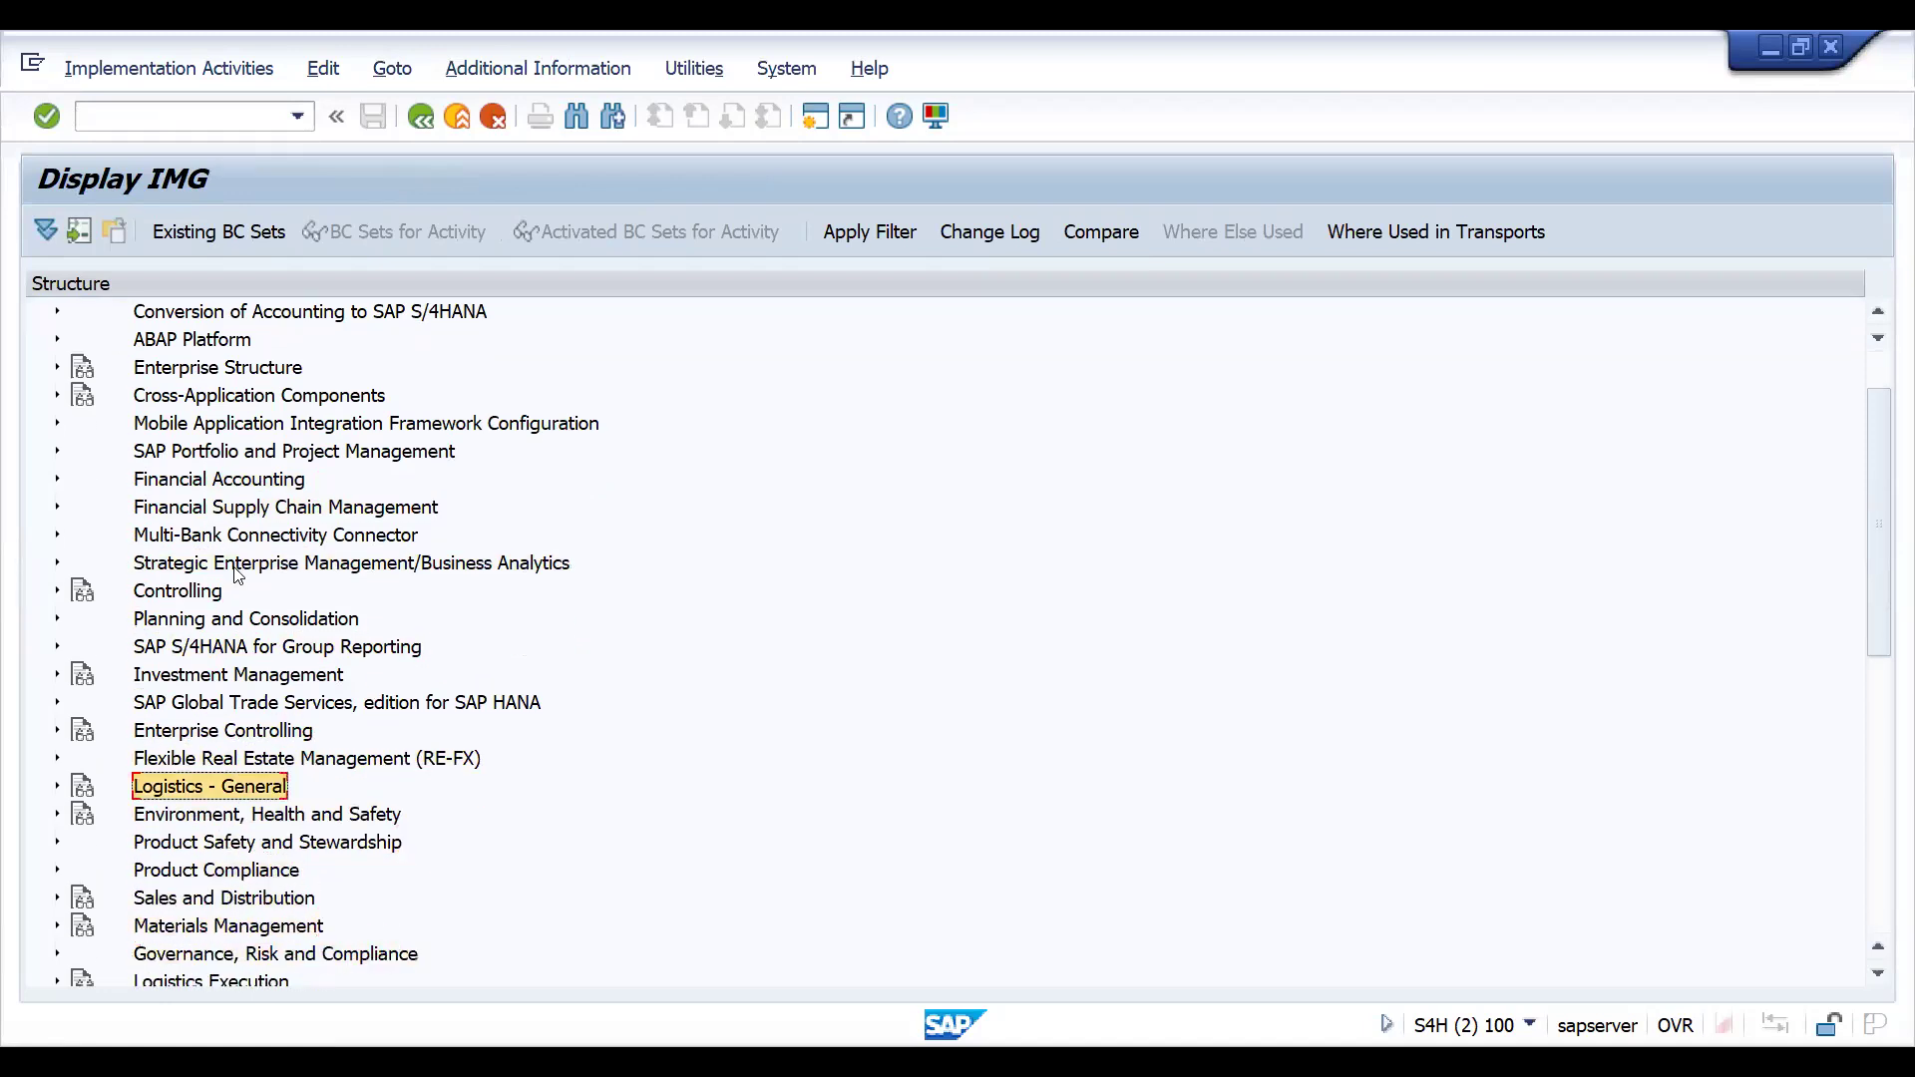
key("Down")
key("Up")
key("Up")
key("Up")
key("Up")
key("Down")
key("Down")
key("Down")
key("Down")
key("Down")
key("Down")
key("Down")
key("Down")
key("Up")
key("Right")
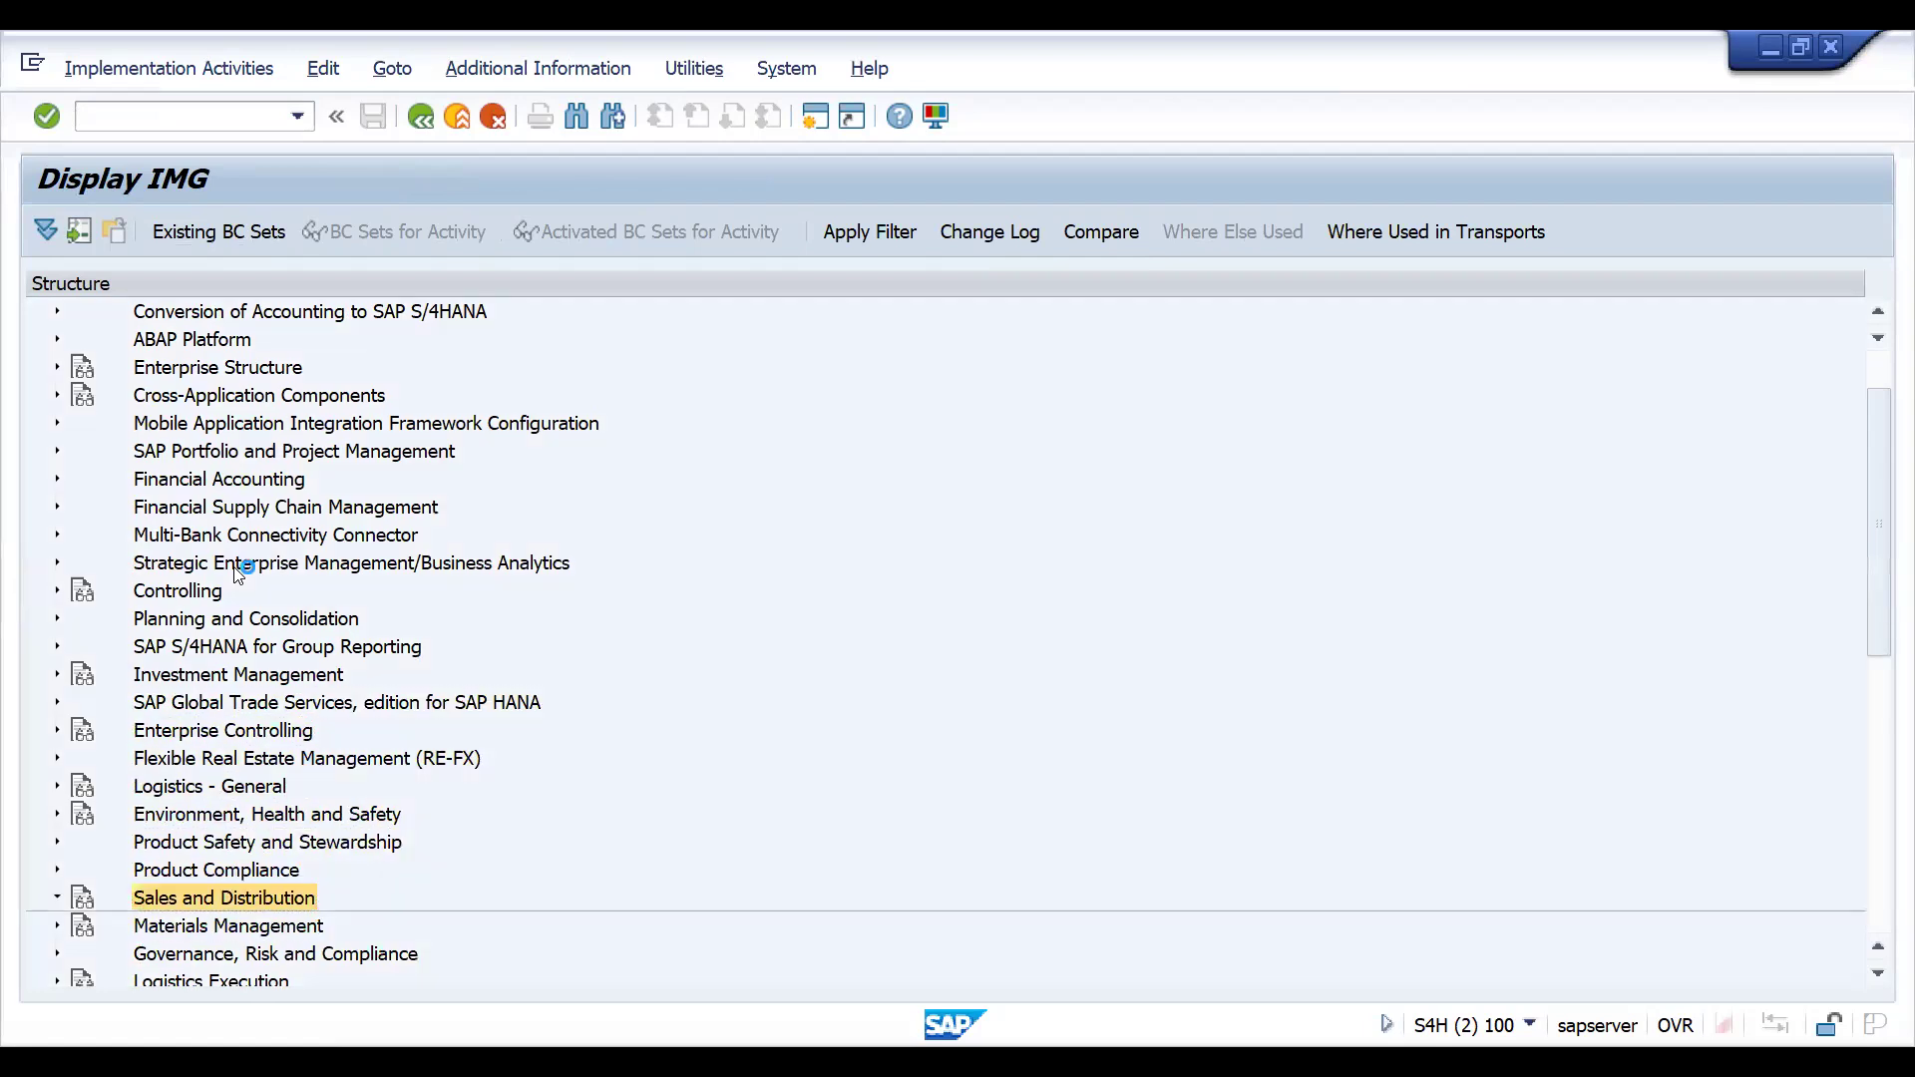
key("Down")
key("Down")
key("Down")
key("Right")
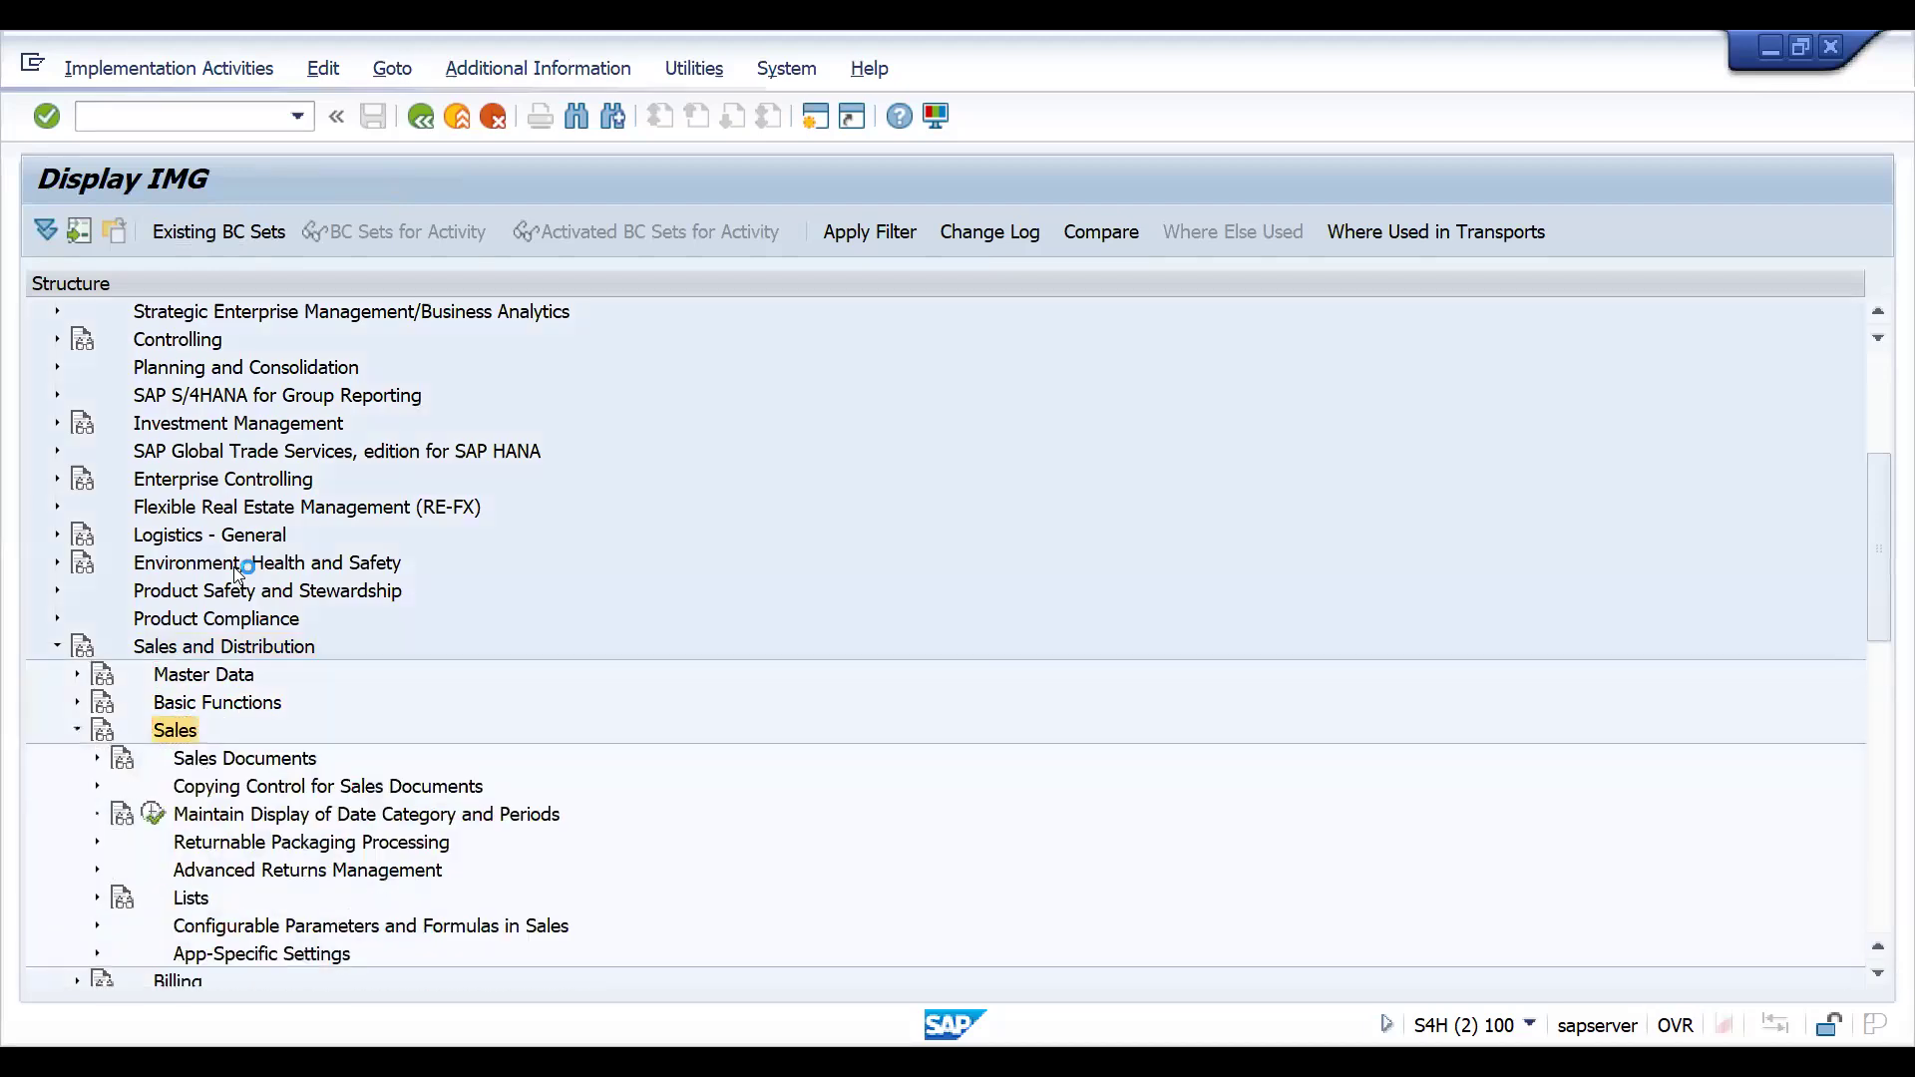
key("Left")
key("Up")
key("Up")
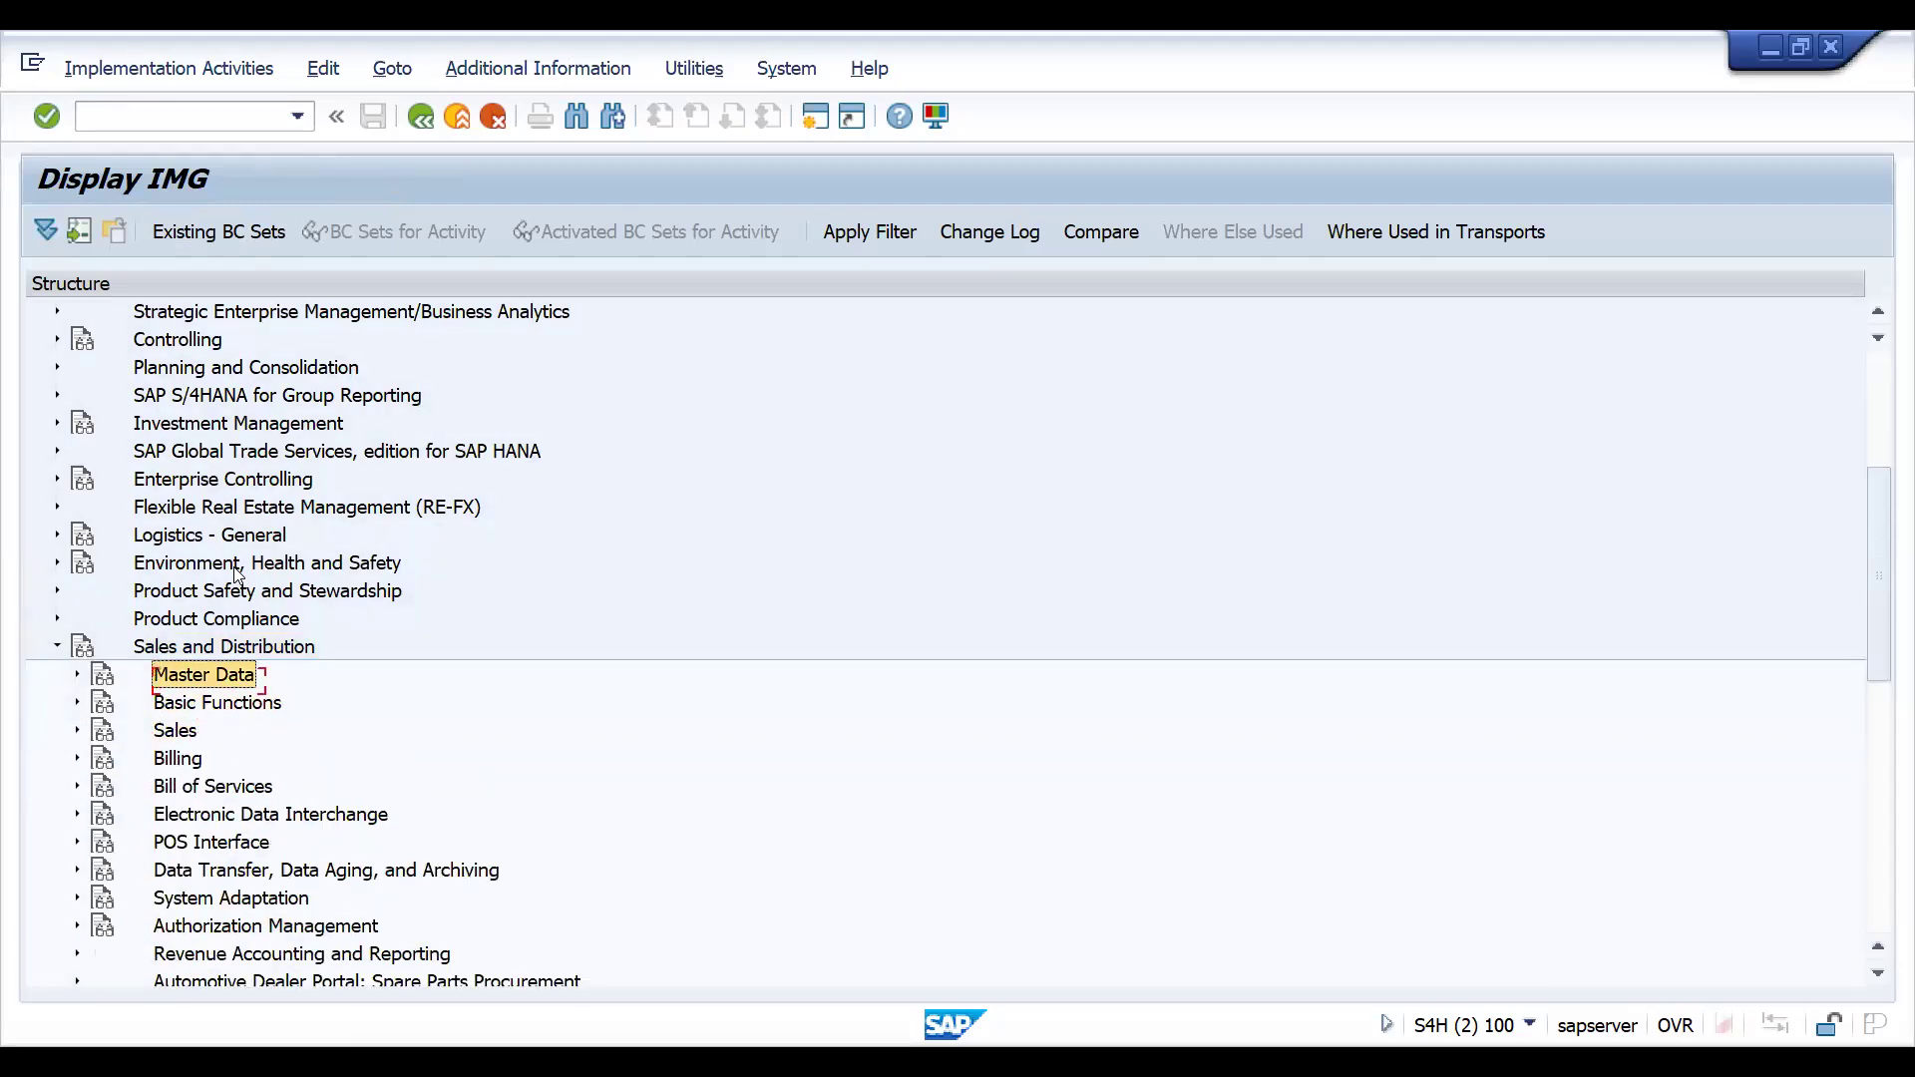
Expand Master Data, its Business Partners node, and the Customers node within it
key("Right")
key("Down")
key("Down")
key("Down")
key("Down")
key("Right")
key("Down")
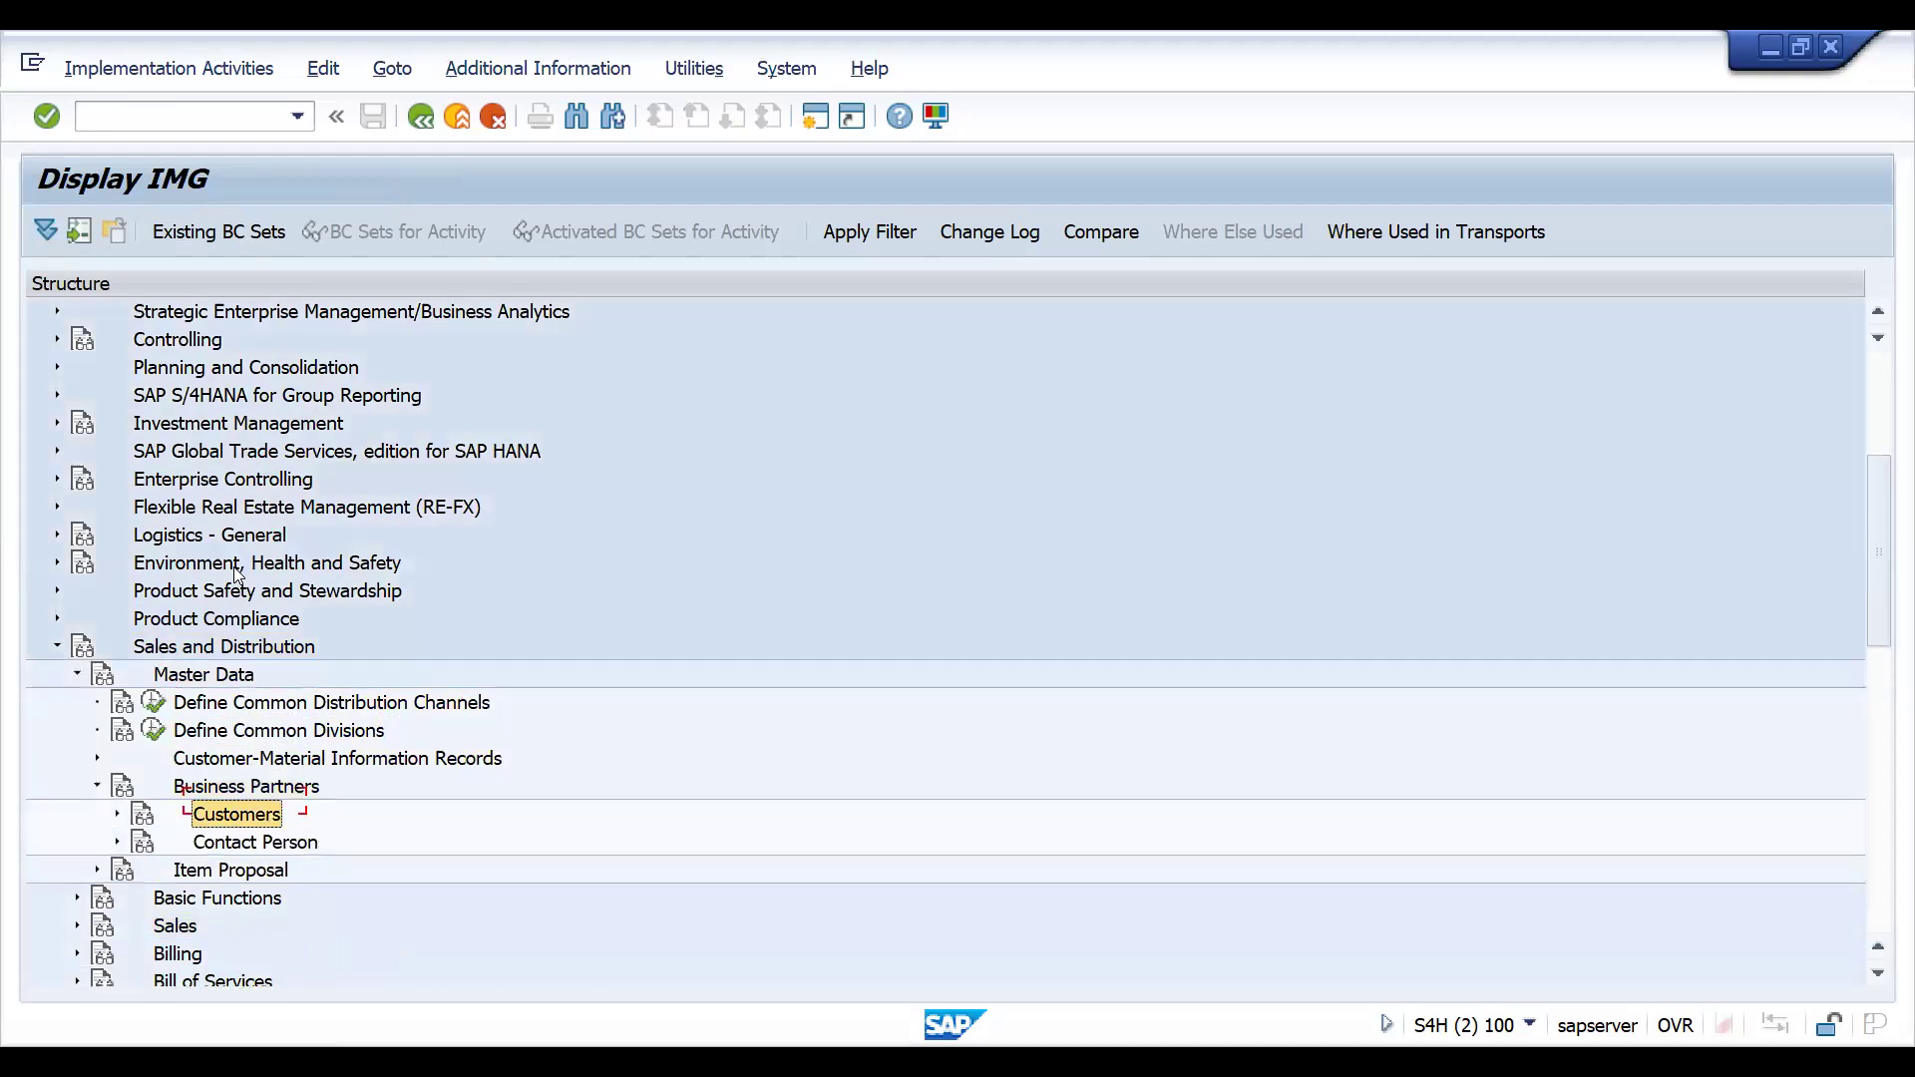
key("Right")
Expand Sales under Customers and open the Define Sales Districts activity
key("Down")
key("Down")
key("Down")
key("Down")
key("Down")
key("Down")
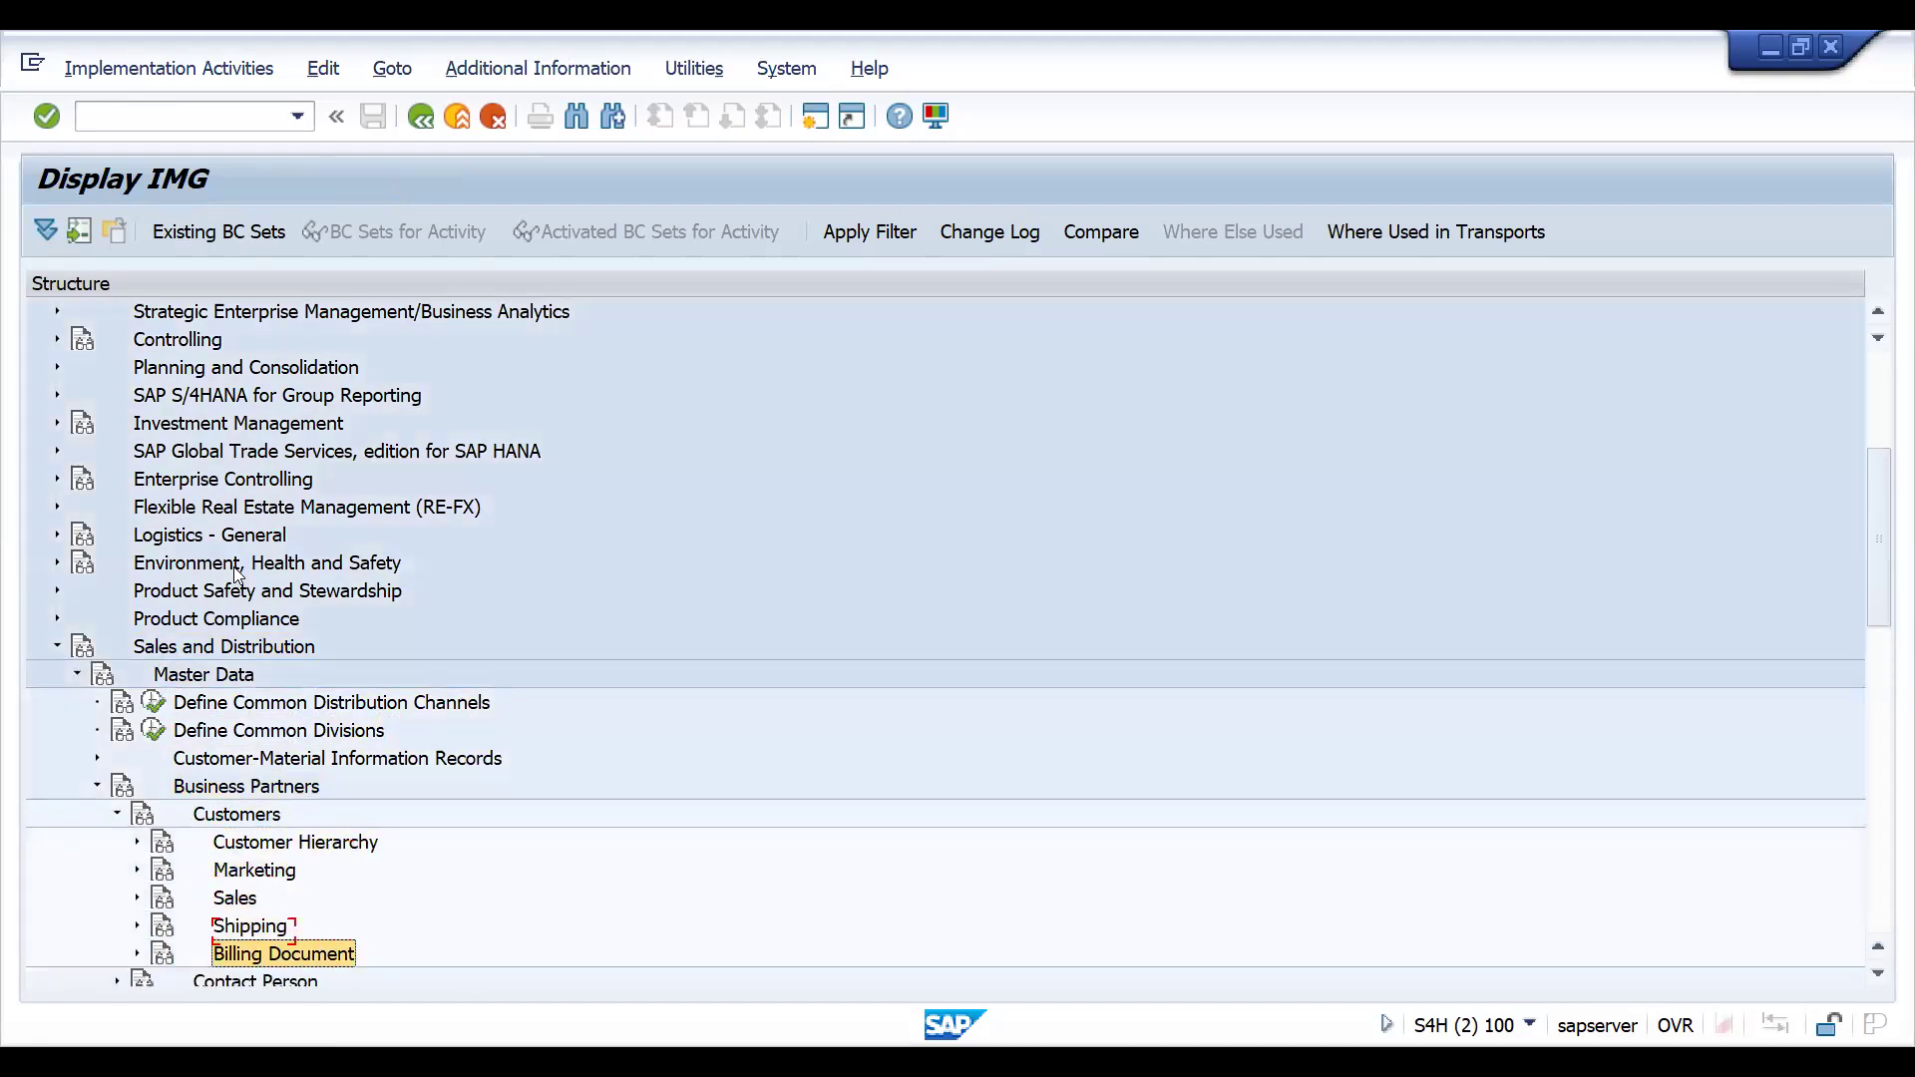
key("Up")
key("Up")
key("Up")
key("Up")
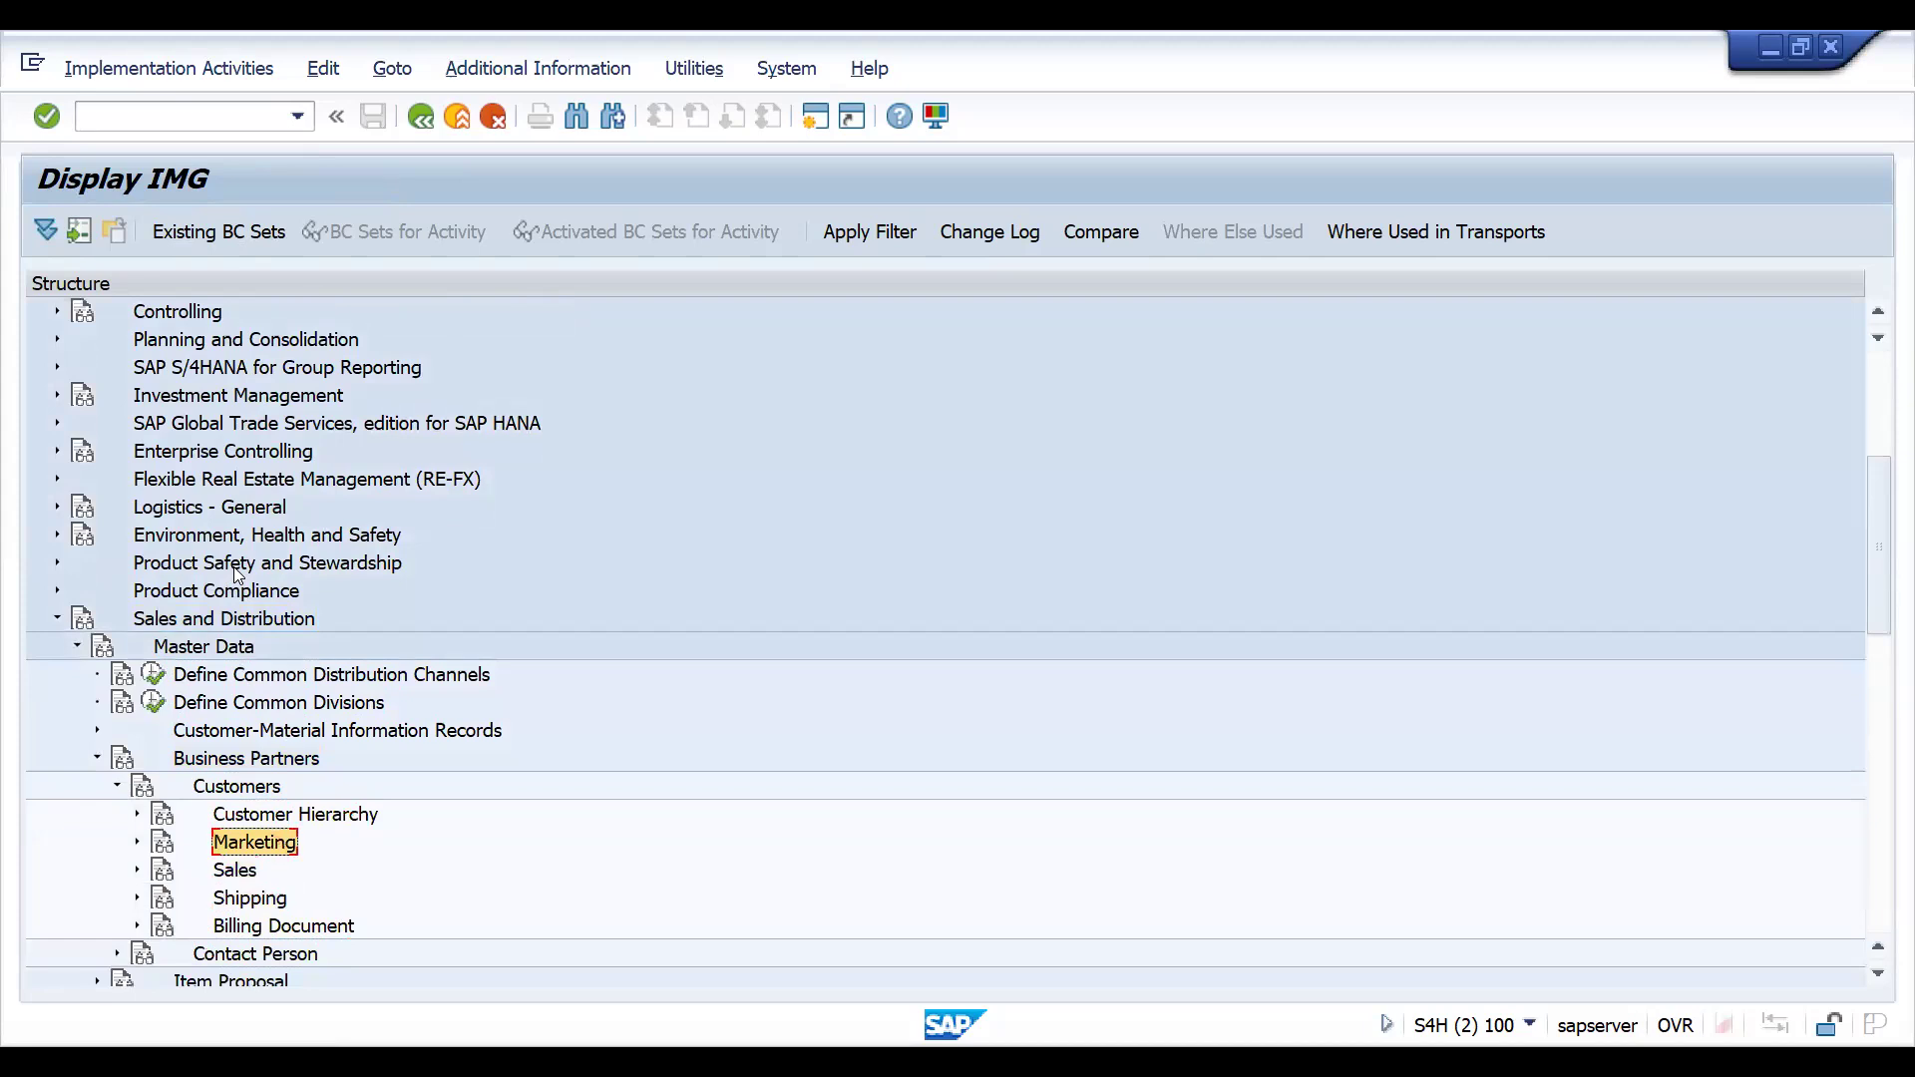
key("Right")
key("Left")
key("Down")
key("Right")
key("Down")
key("Down")
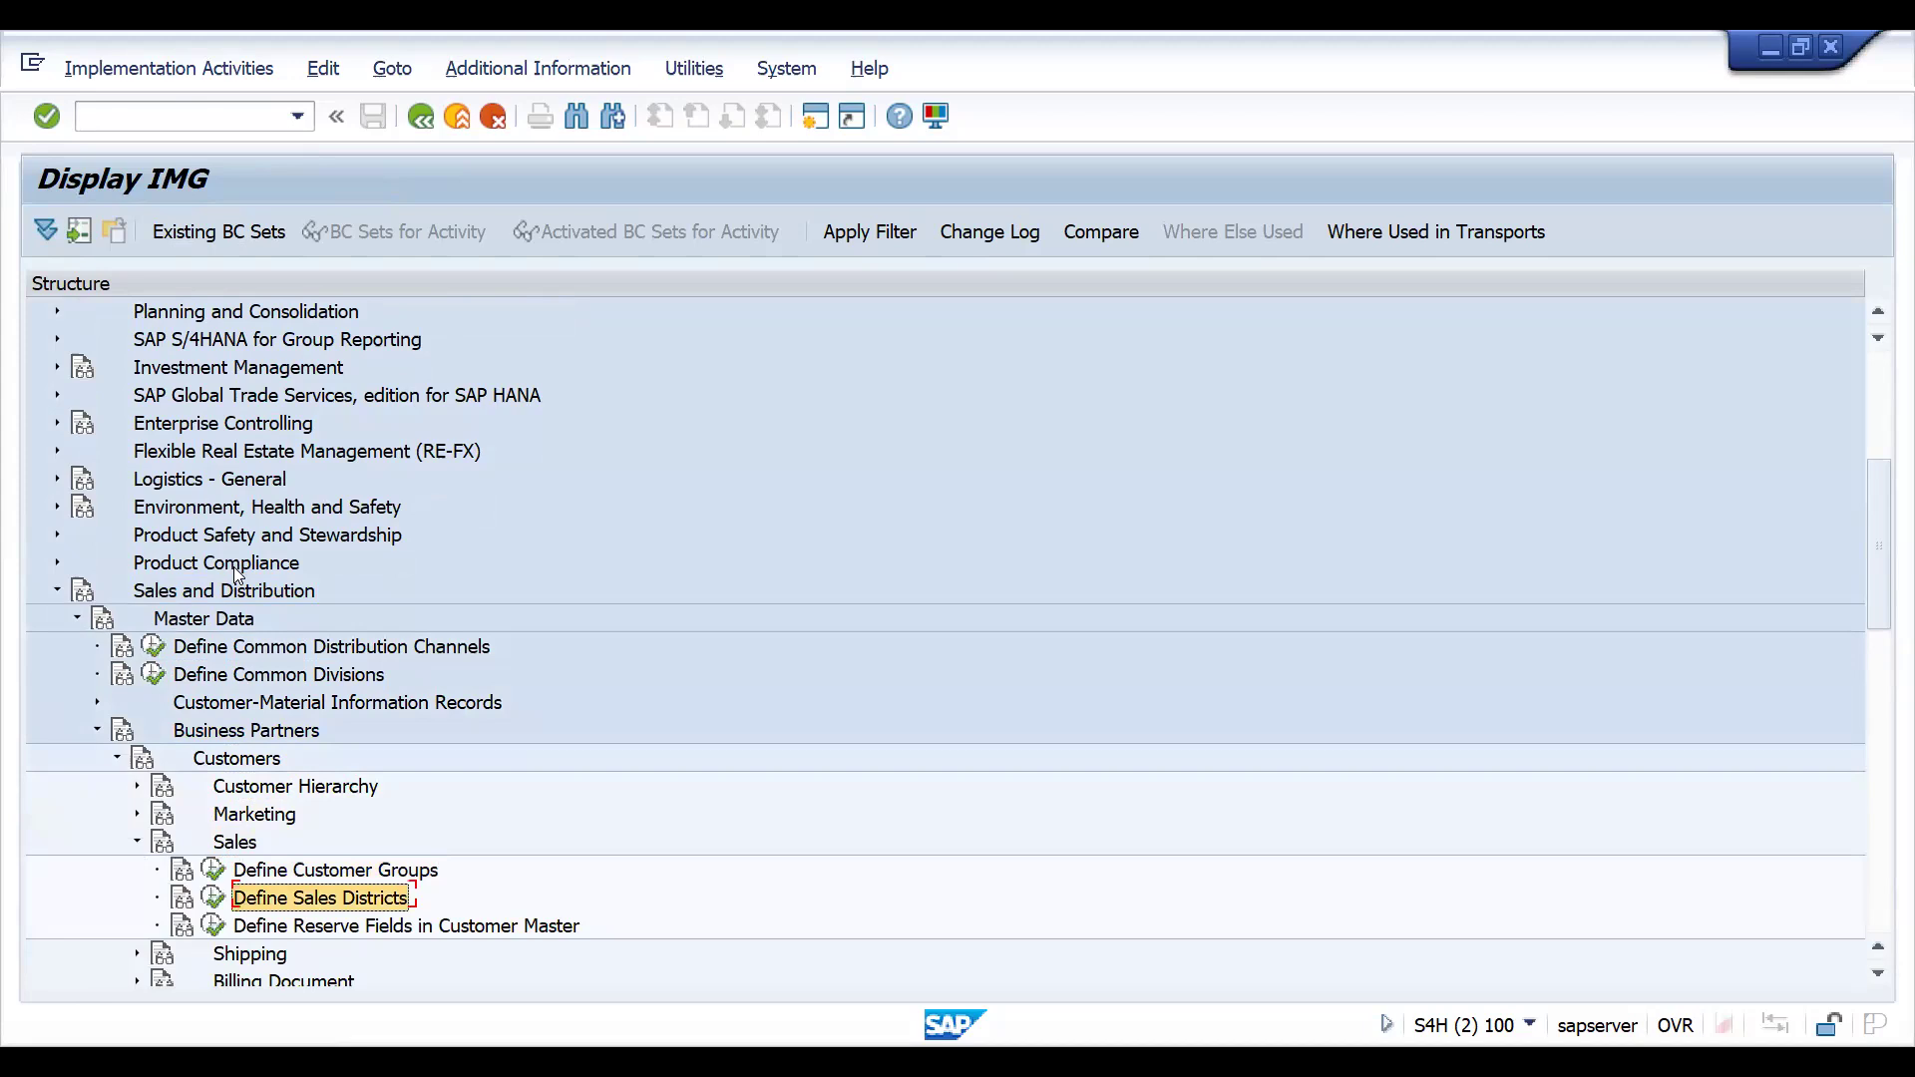
left_click(213, 897)
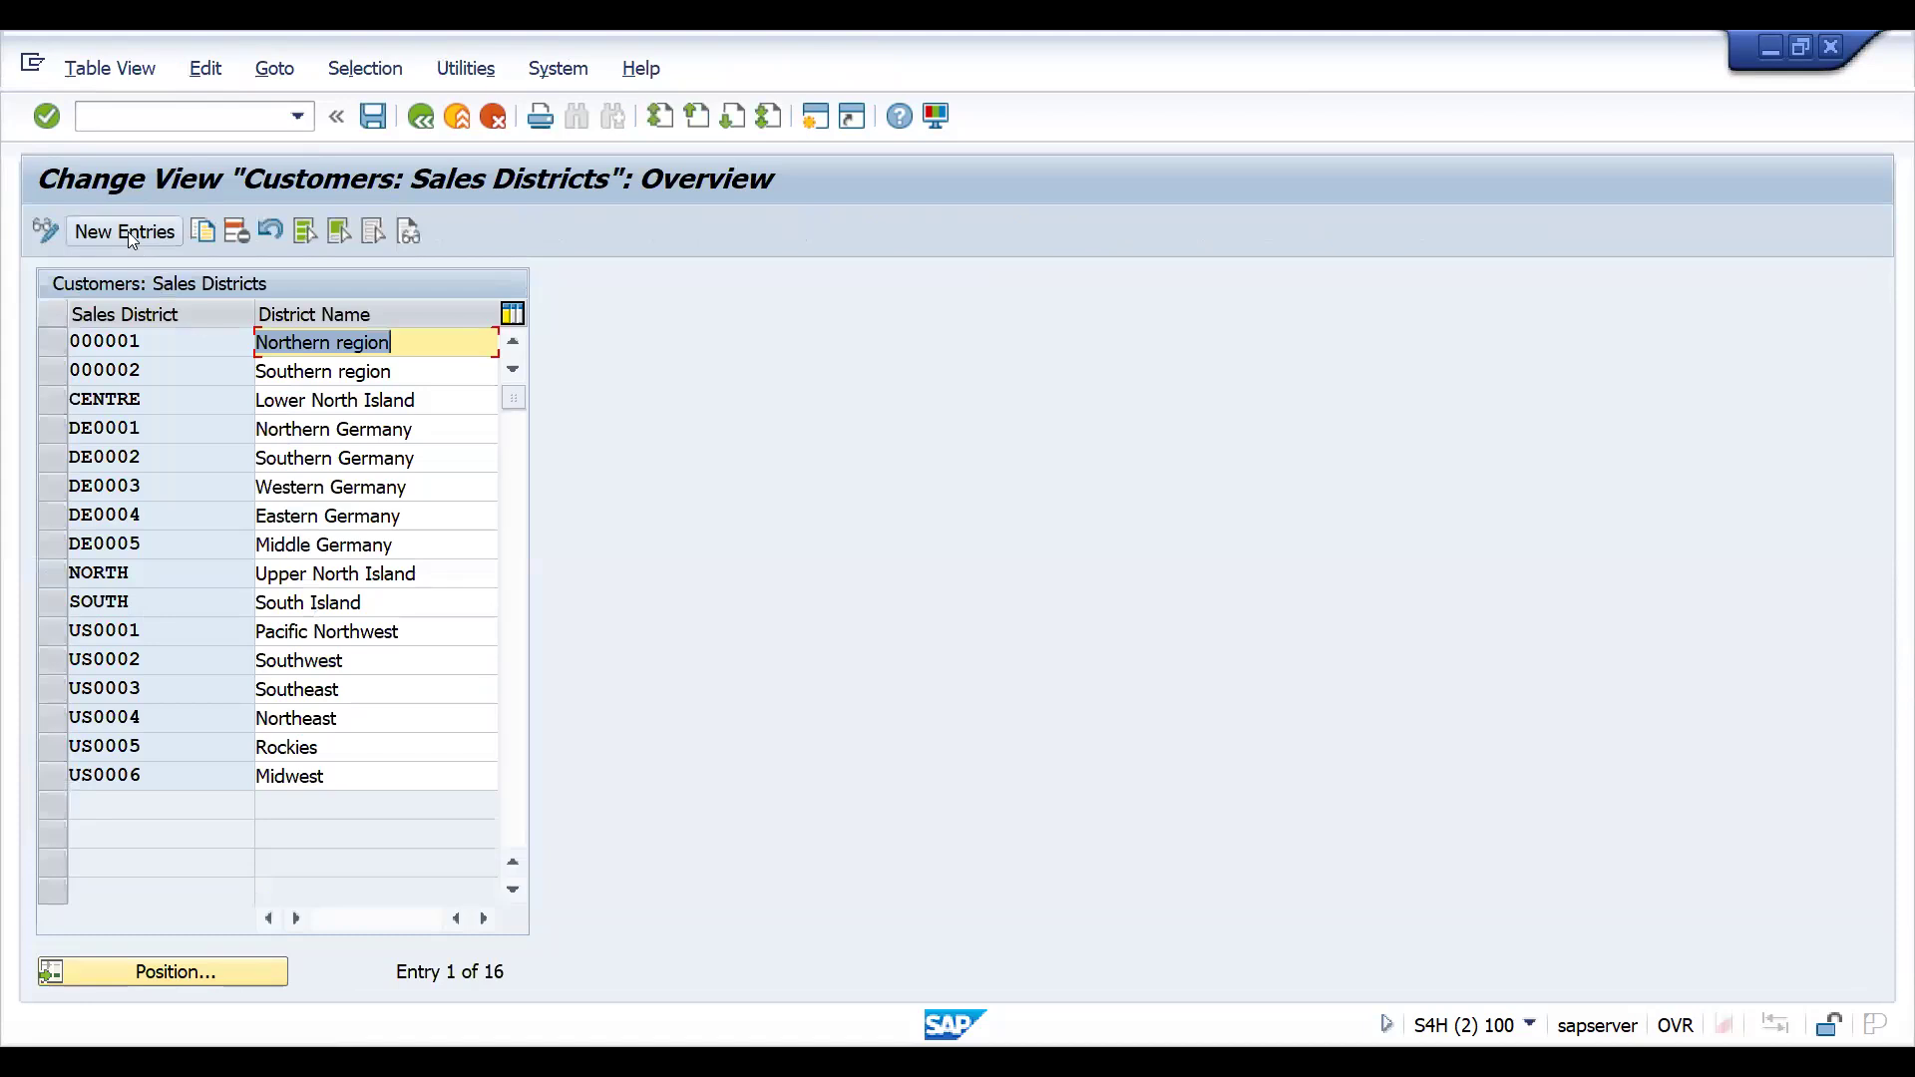
Create a new sales district entry DECE01 with the district name GERMAN CENTRAL
left_click(128, 231)
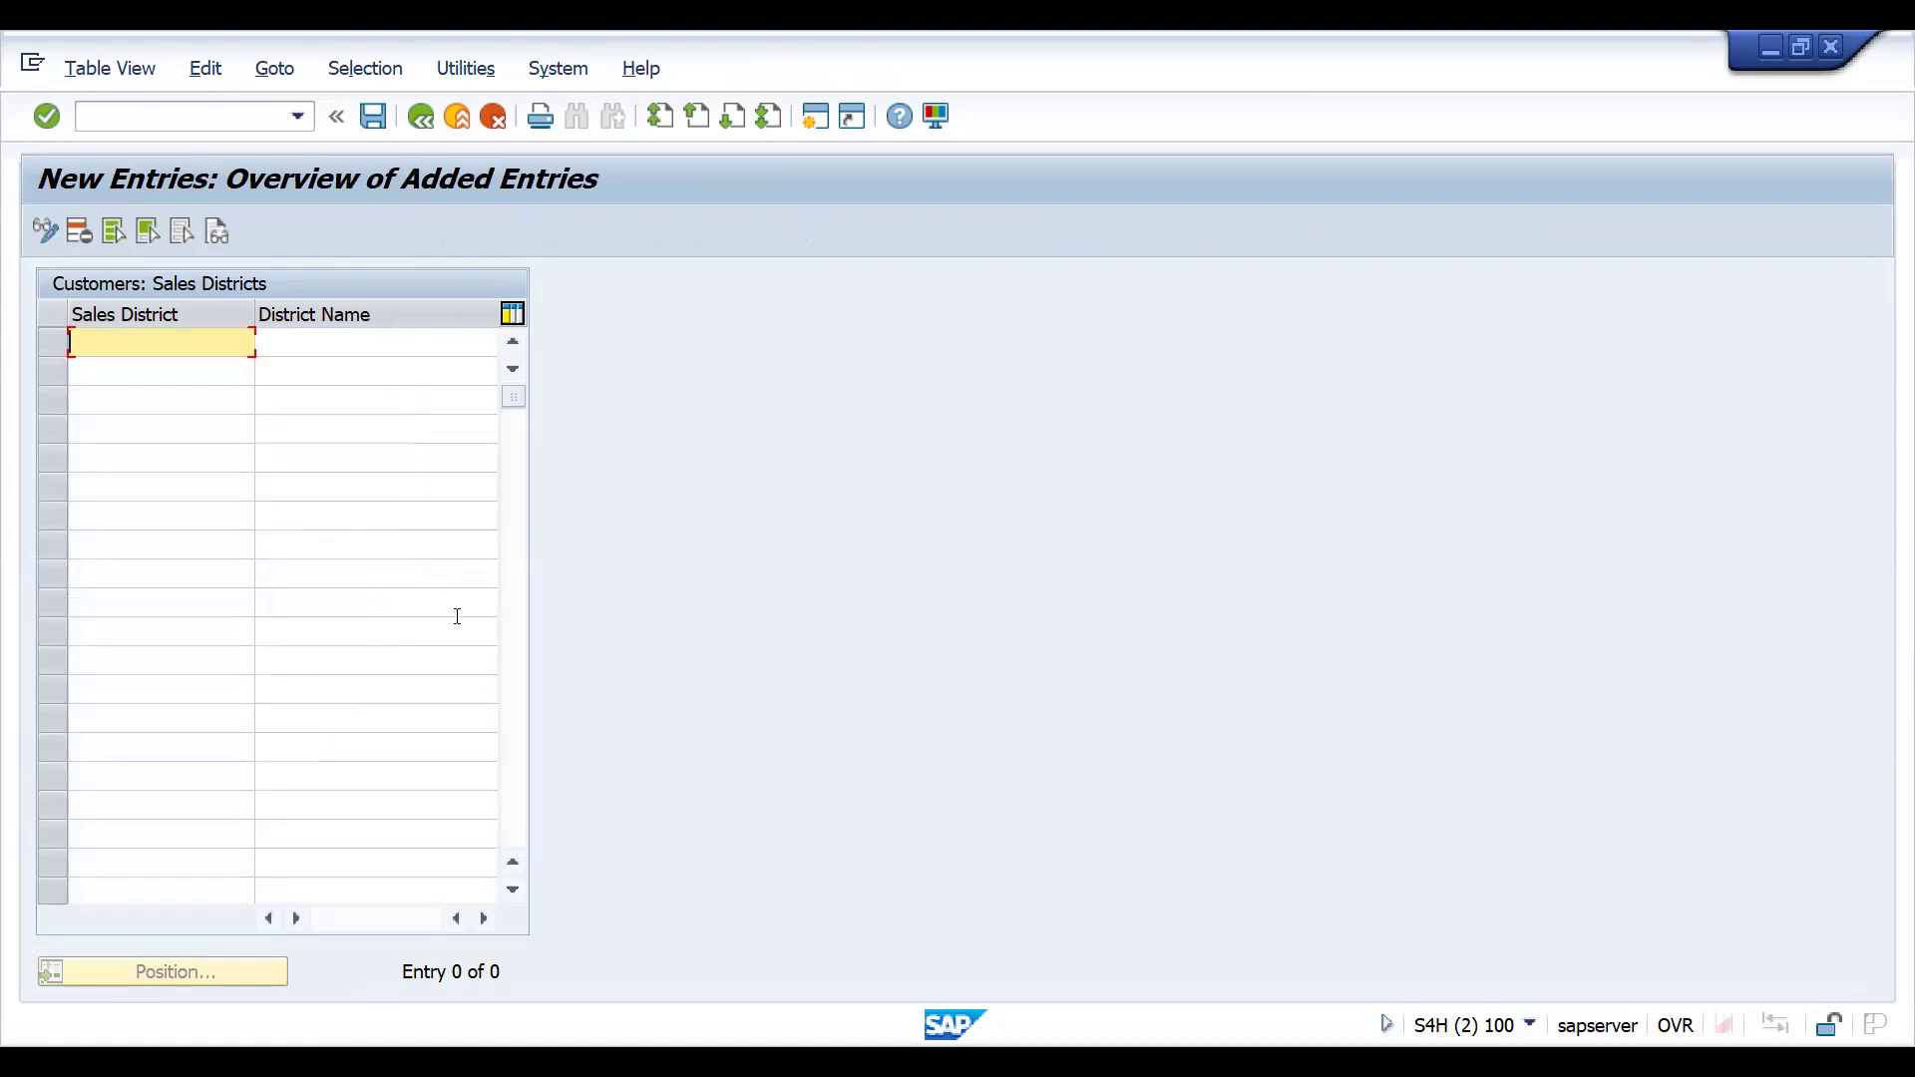
type("DECEN0")
key("BackSpace")
type("01")
key("Tab")
type("GERMAN")
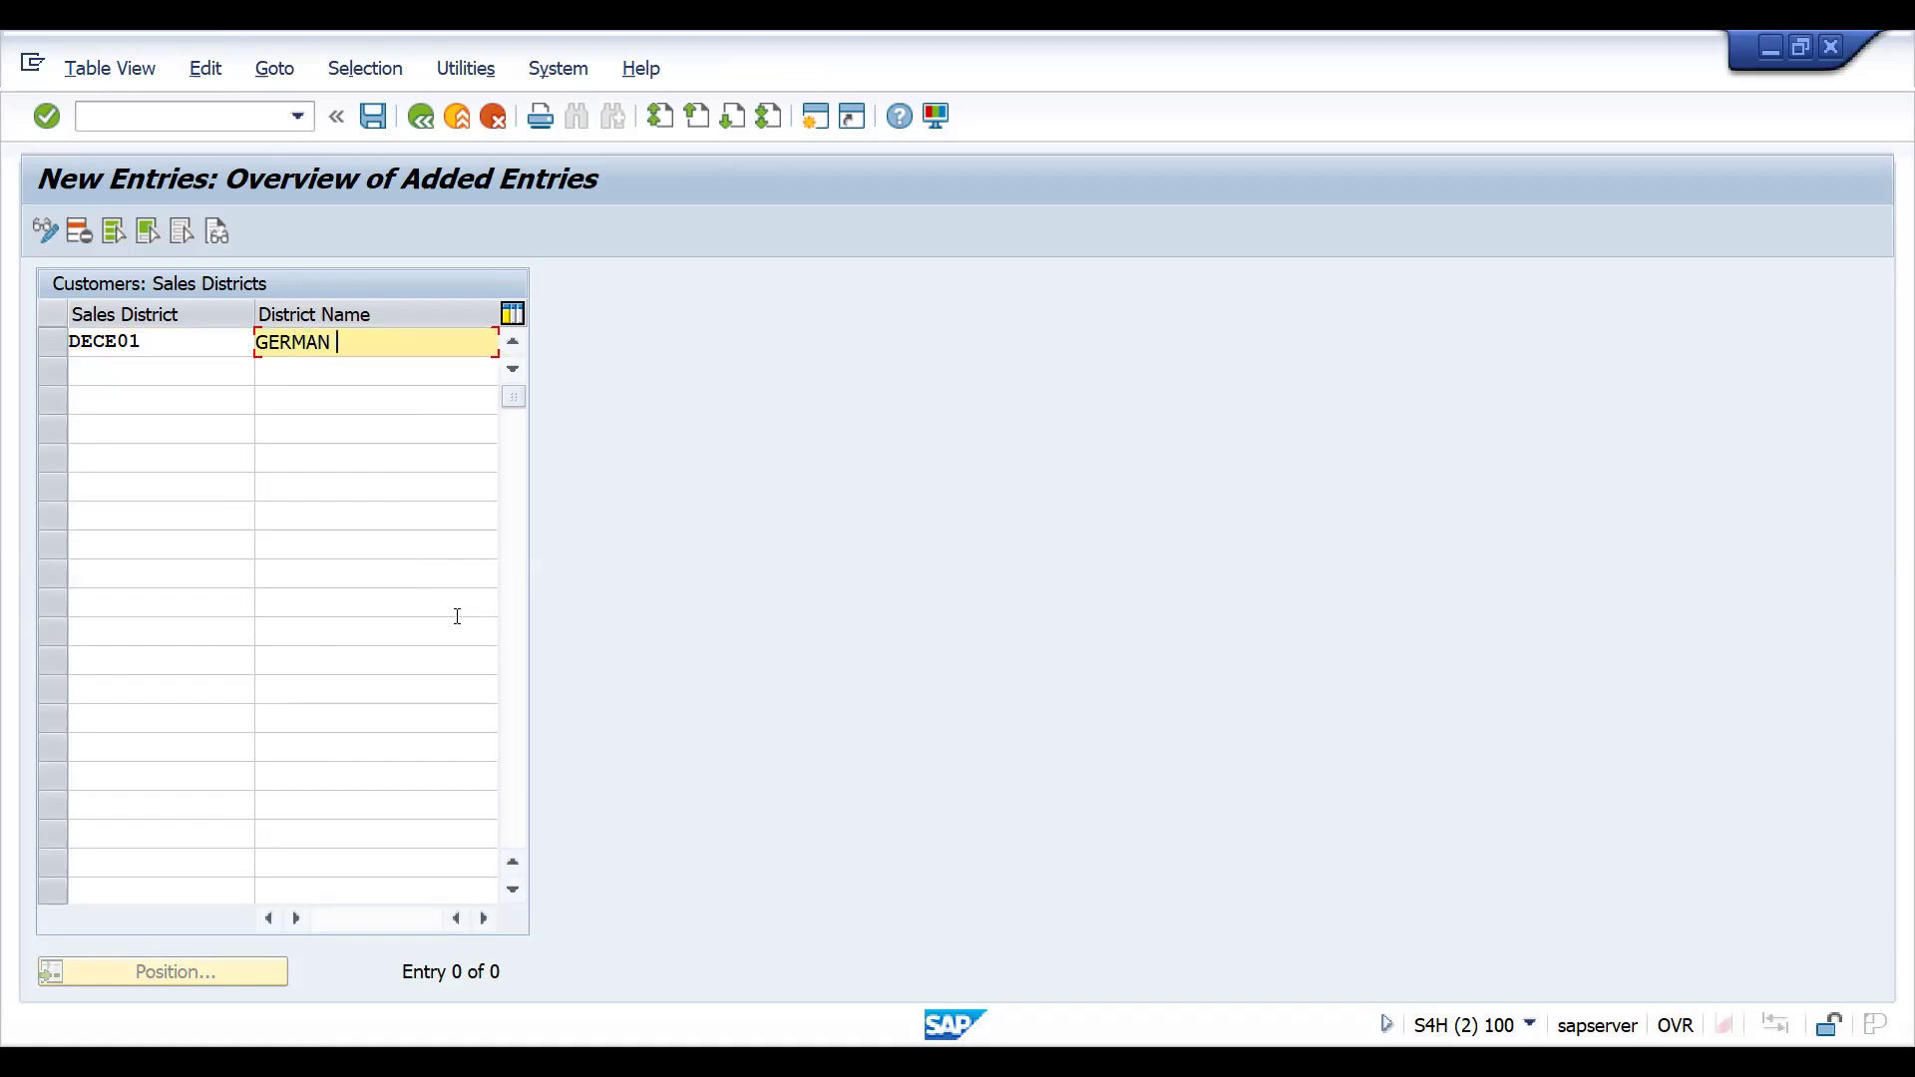
key("BackSpace")
type("N CENTRAL")
key("Return")
Add sales district DEWE02 with the name GERMAN WEST and save the new entries
type("DE")
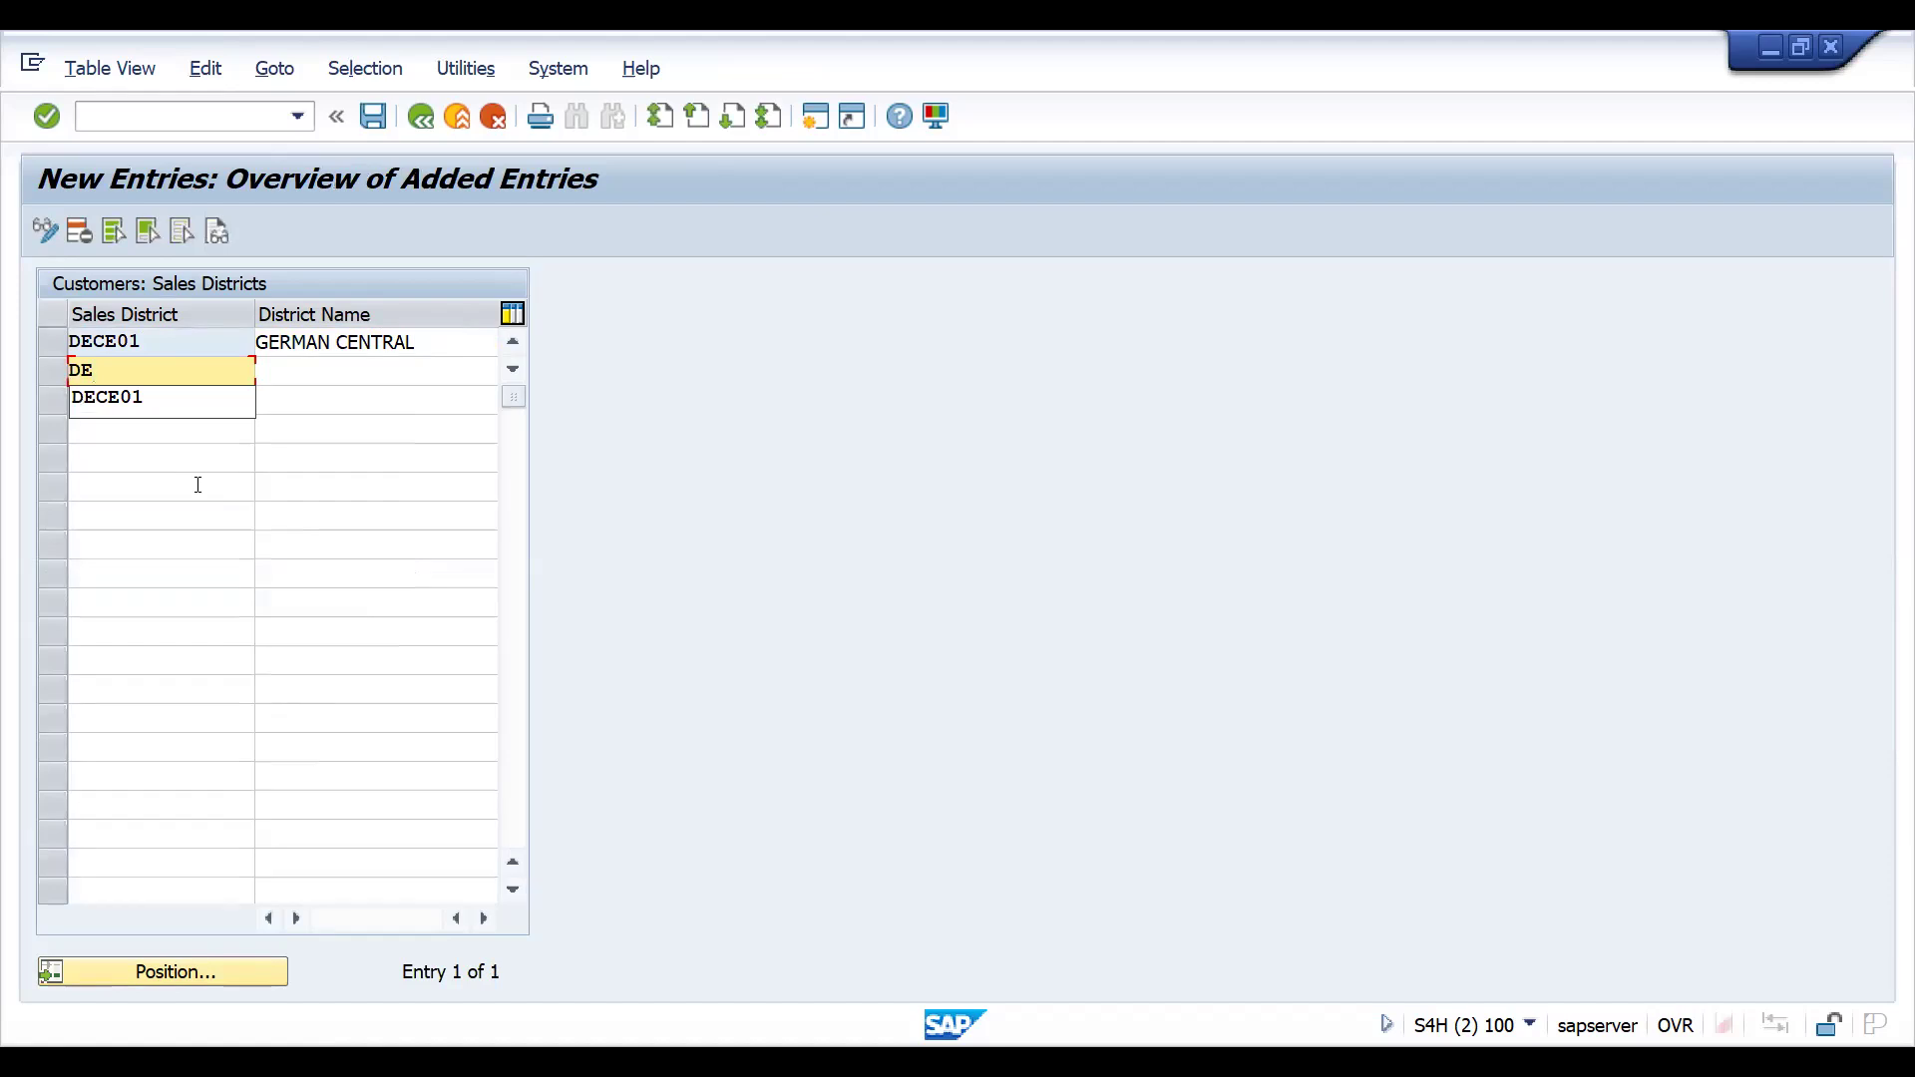
type("WE02")
key("Tab")
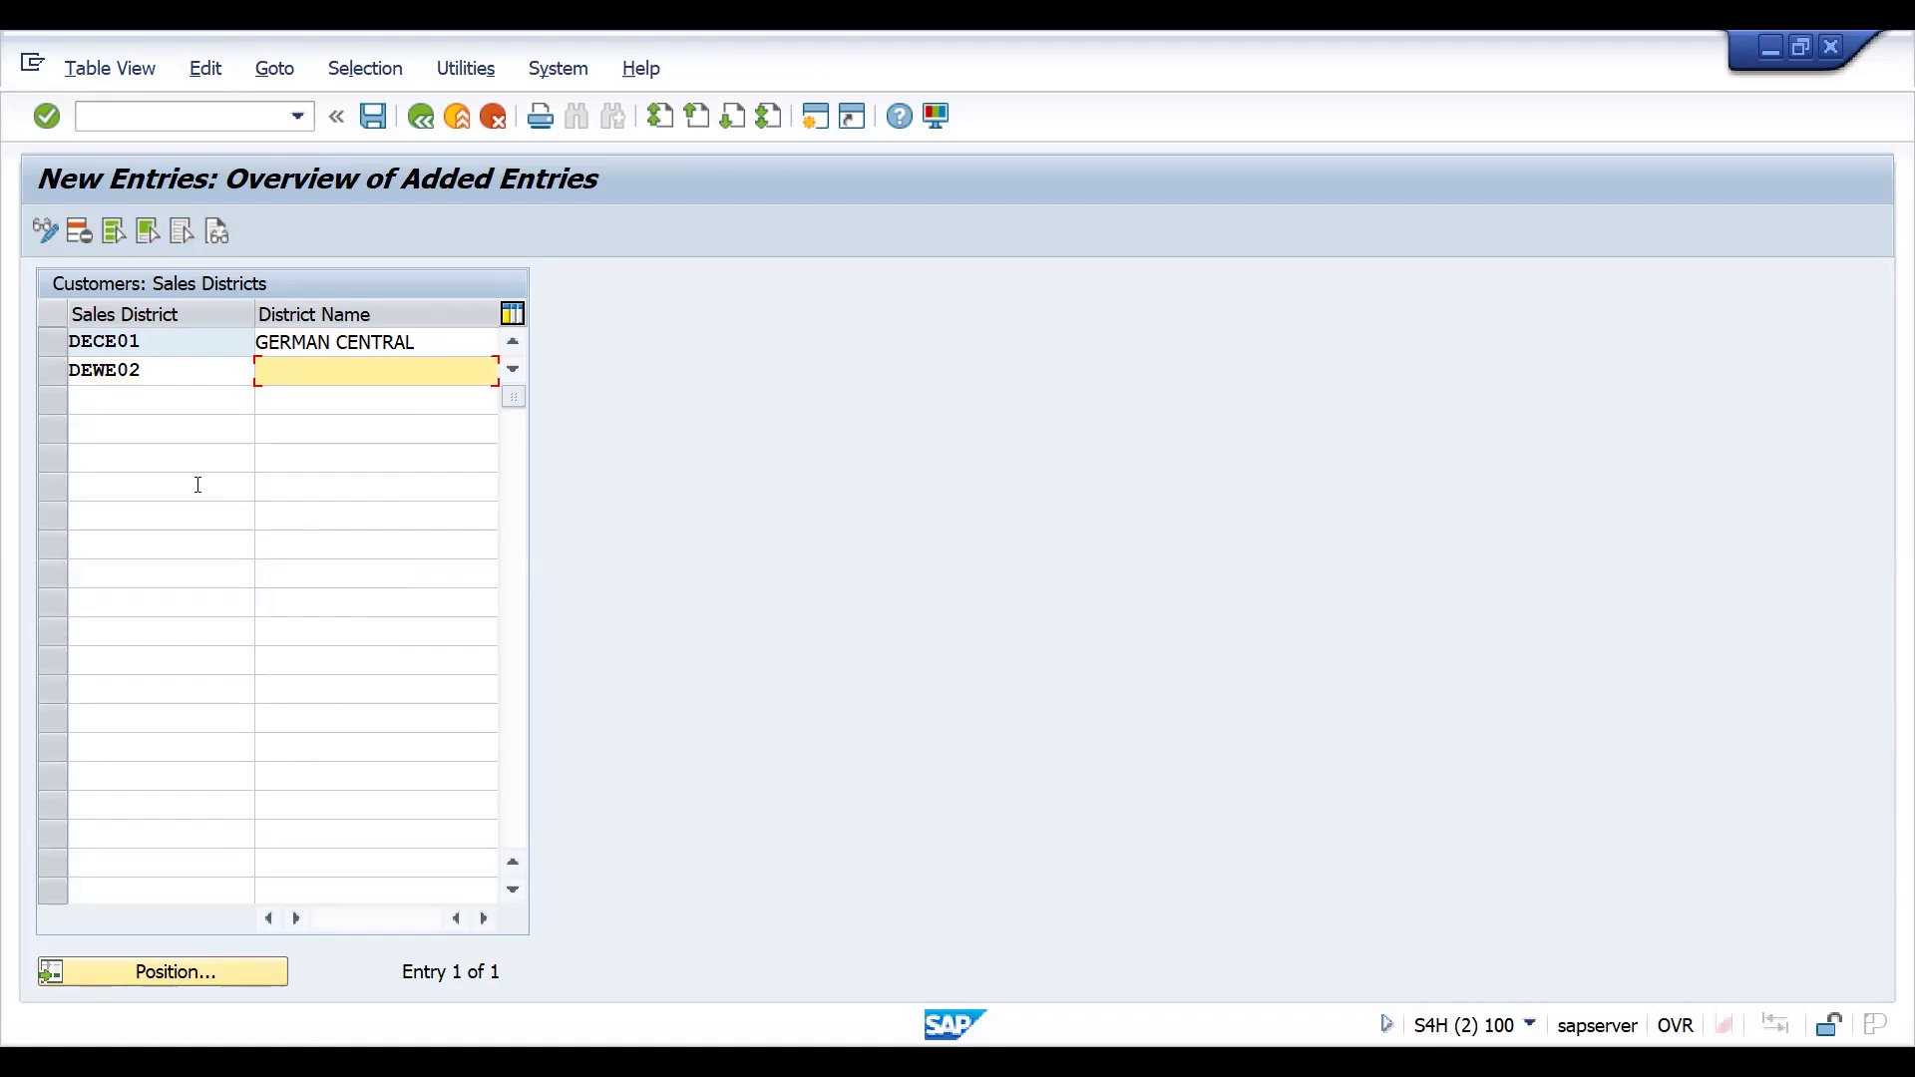
type("WE")
key("BackSpace")
key("BackSpace")
type("FER")
key("BackSpace")
key("BackSpace")
key("BackSpace")
type("FER")
key("BackSpace")
key("BackSpace")
key("BackSpace")
type("GERNA")
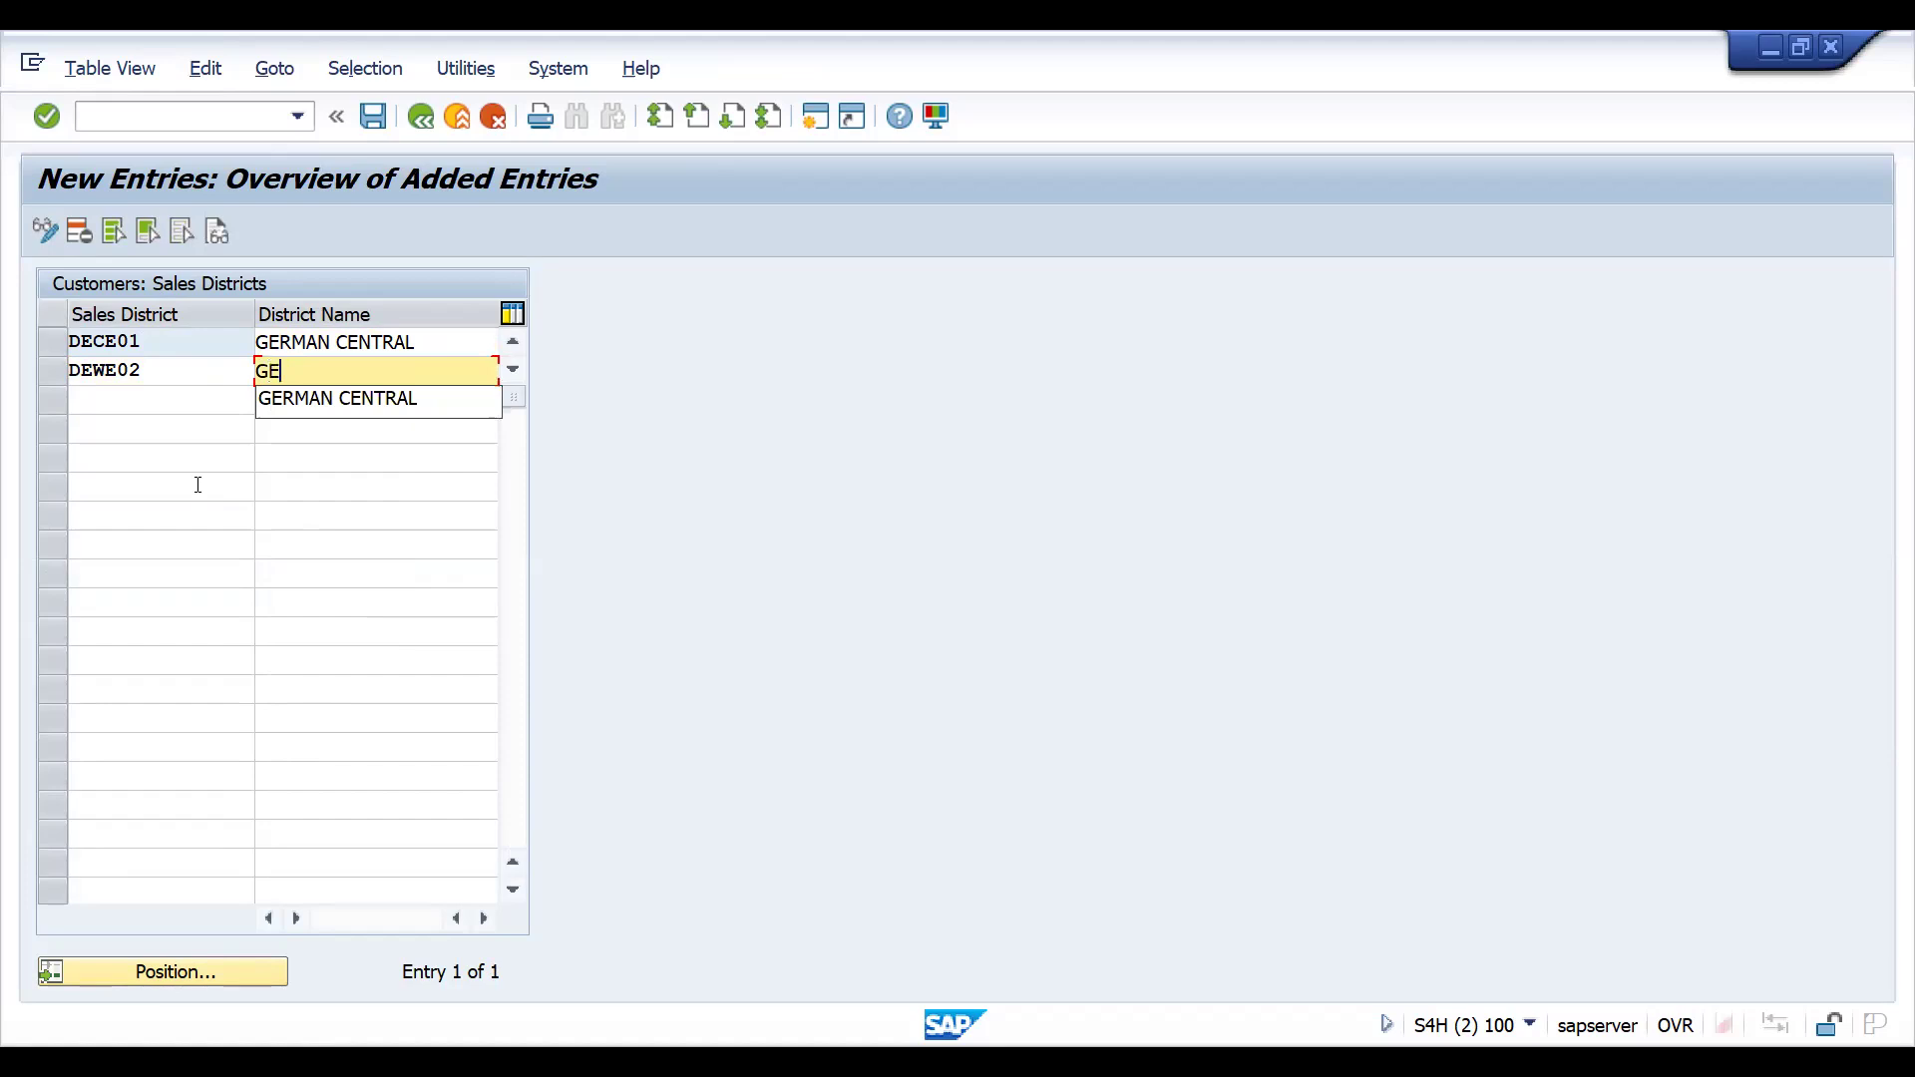
key("BackSpace")
key("BackSpace")
type("MAN")
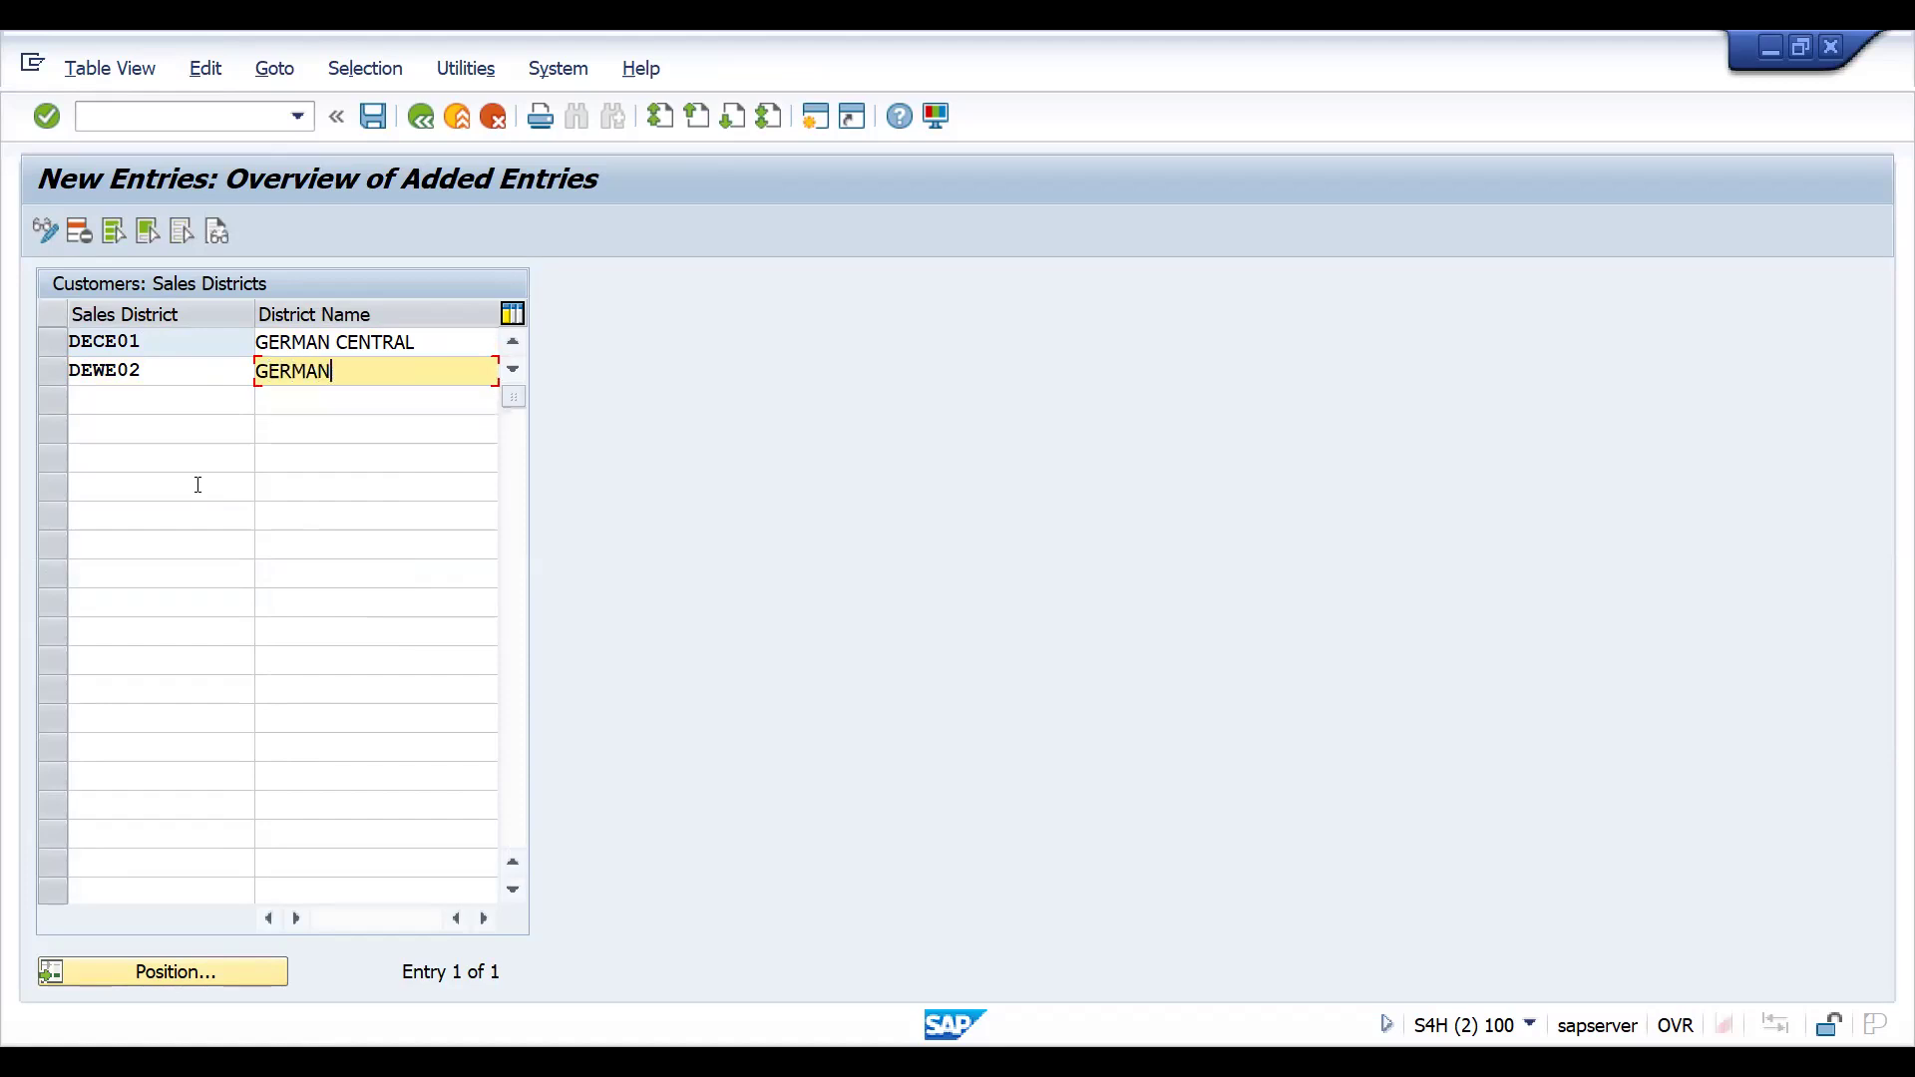
type(" WEST")
key("Return")
key("ctrl+s")
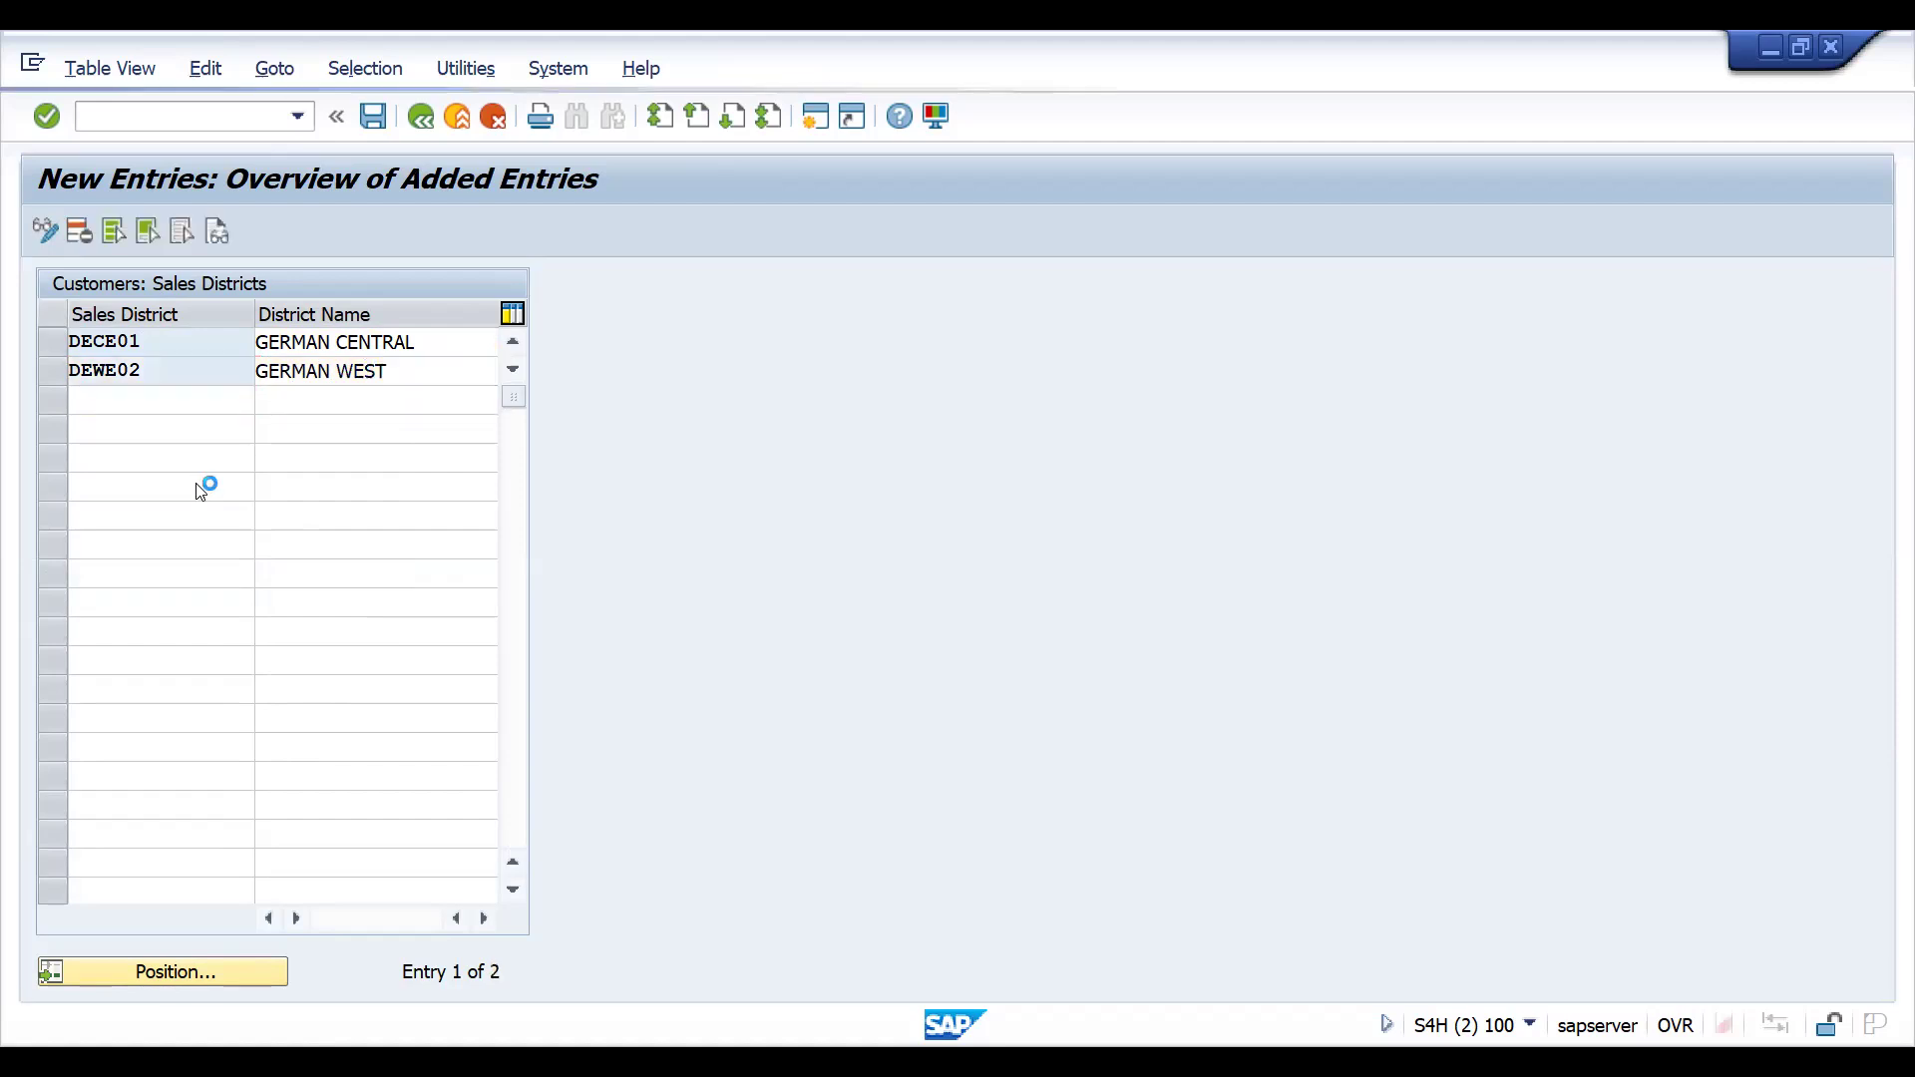
key("Return")
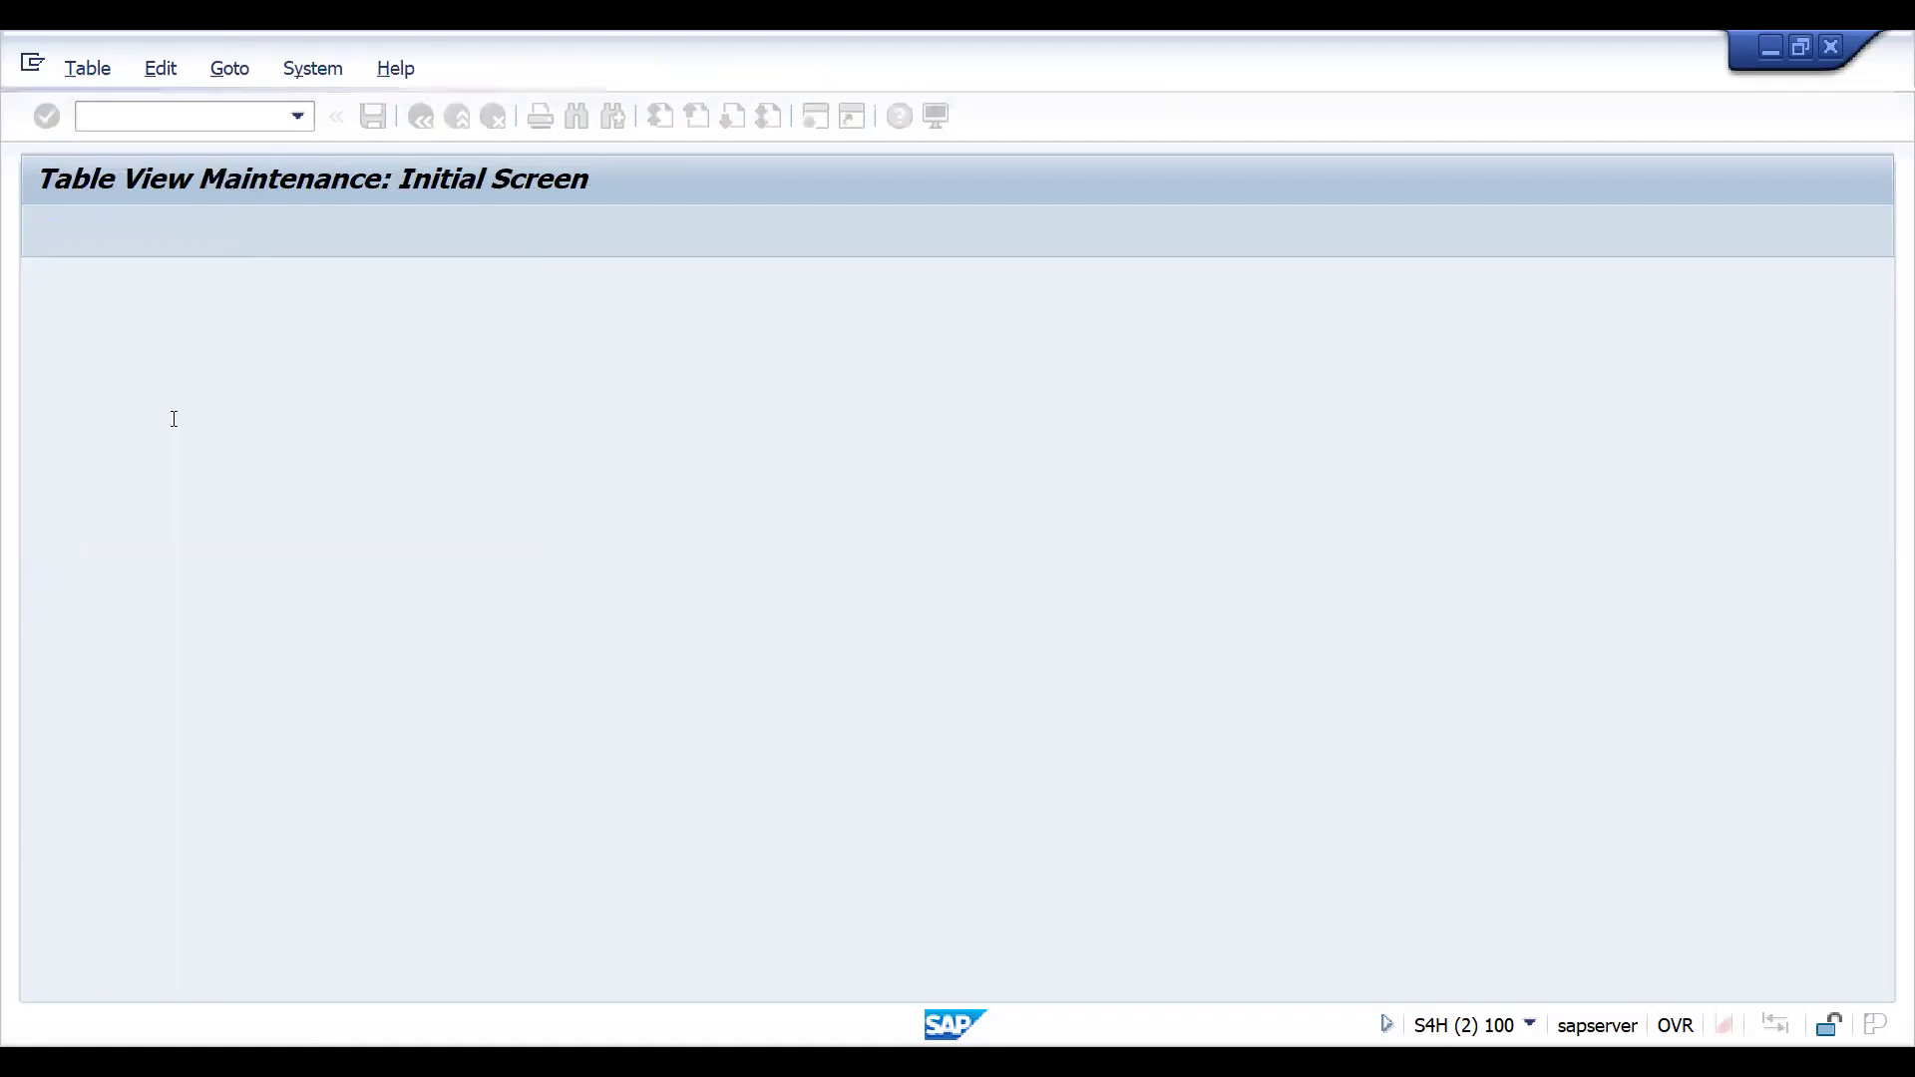
Add a third sales district entry DENR03 with the district name GERMAN NORTH
type("DE")
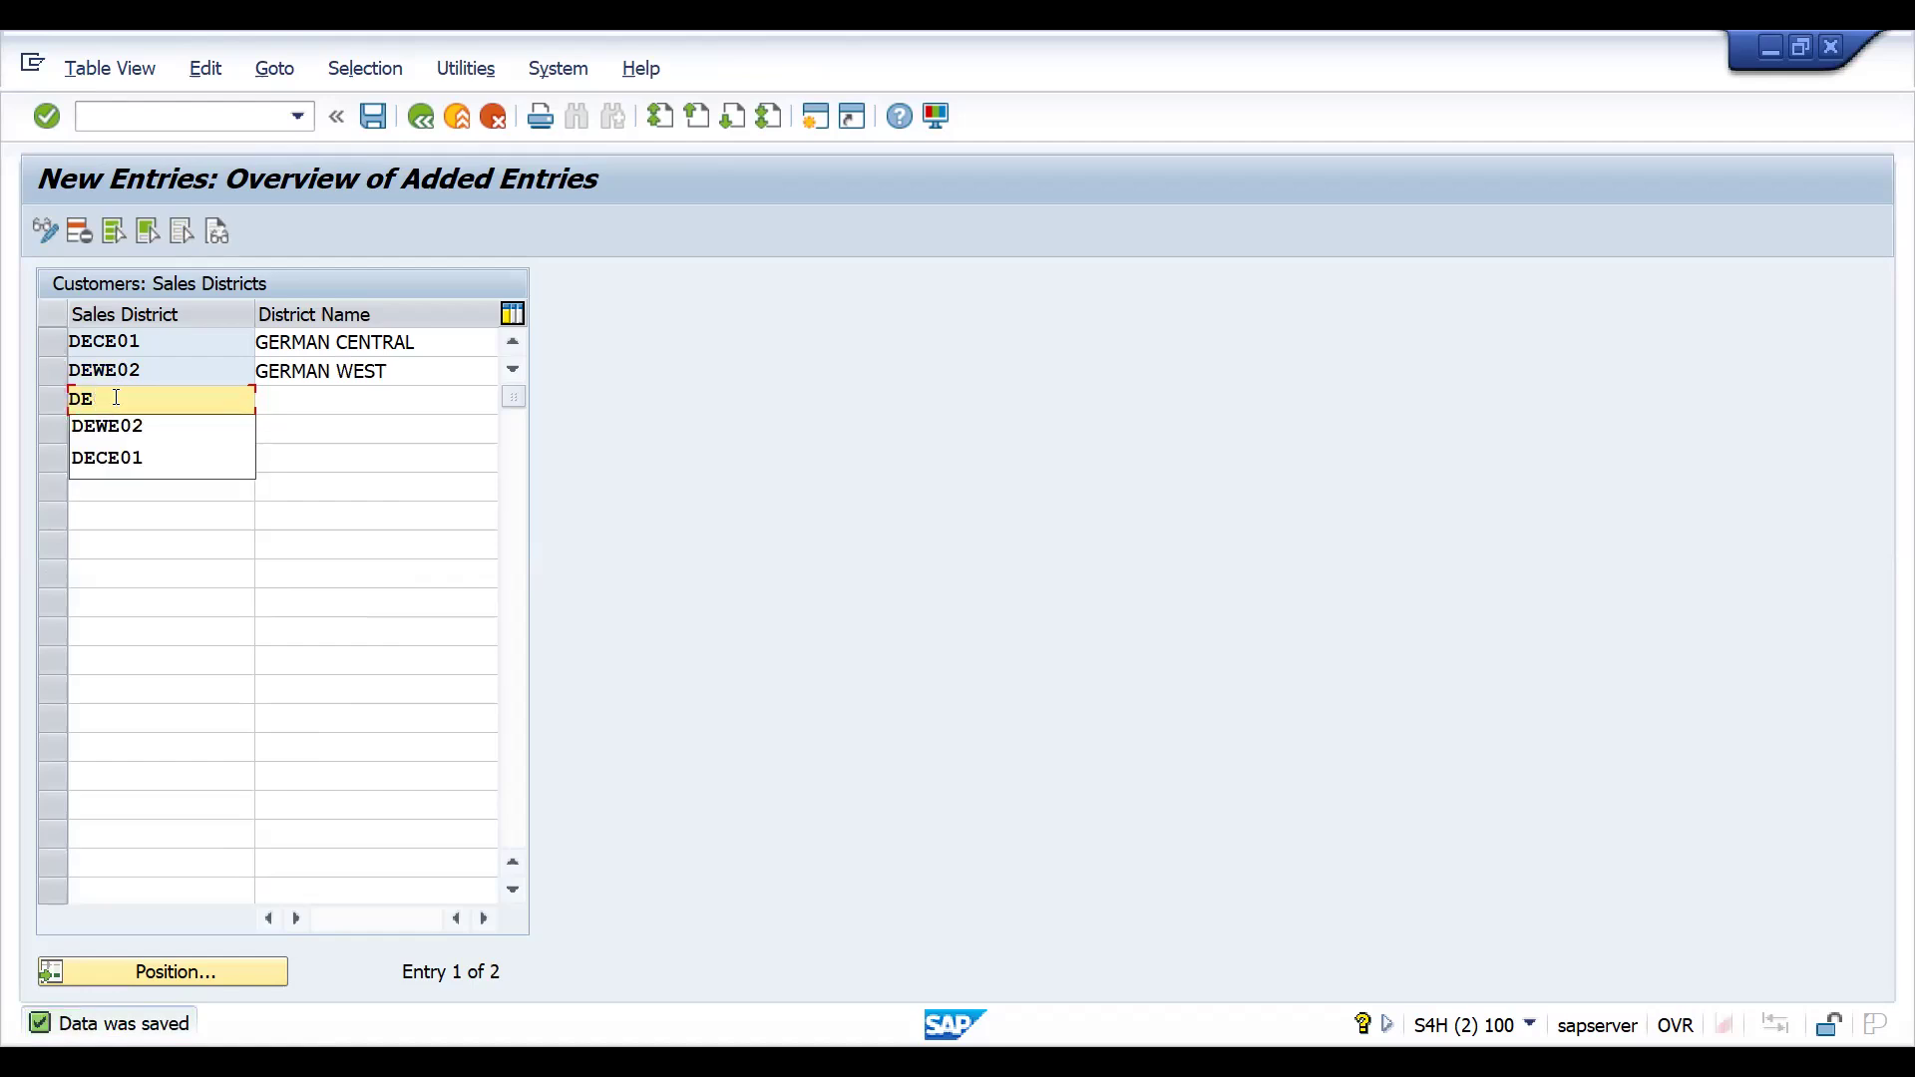
type("NR03")
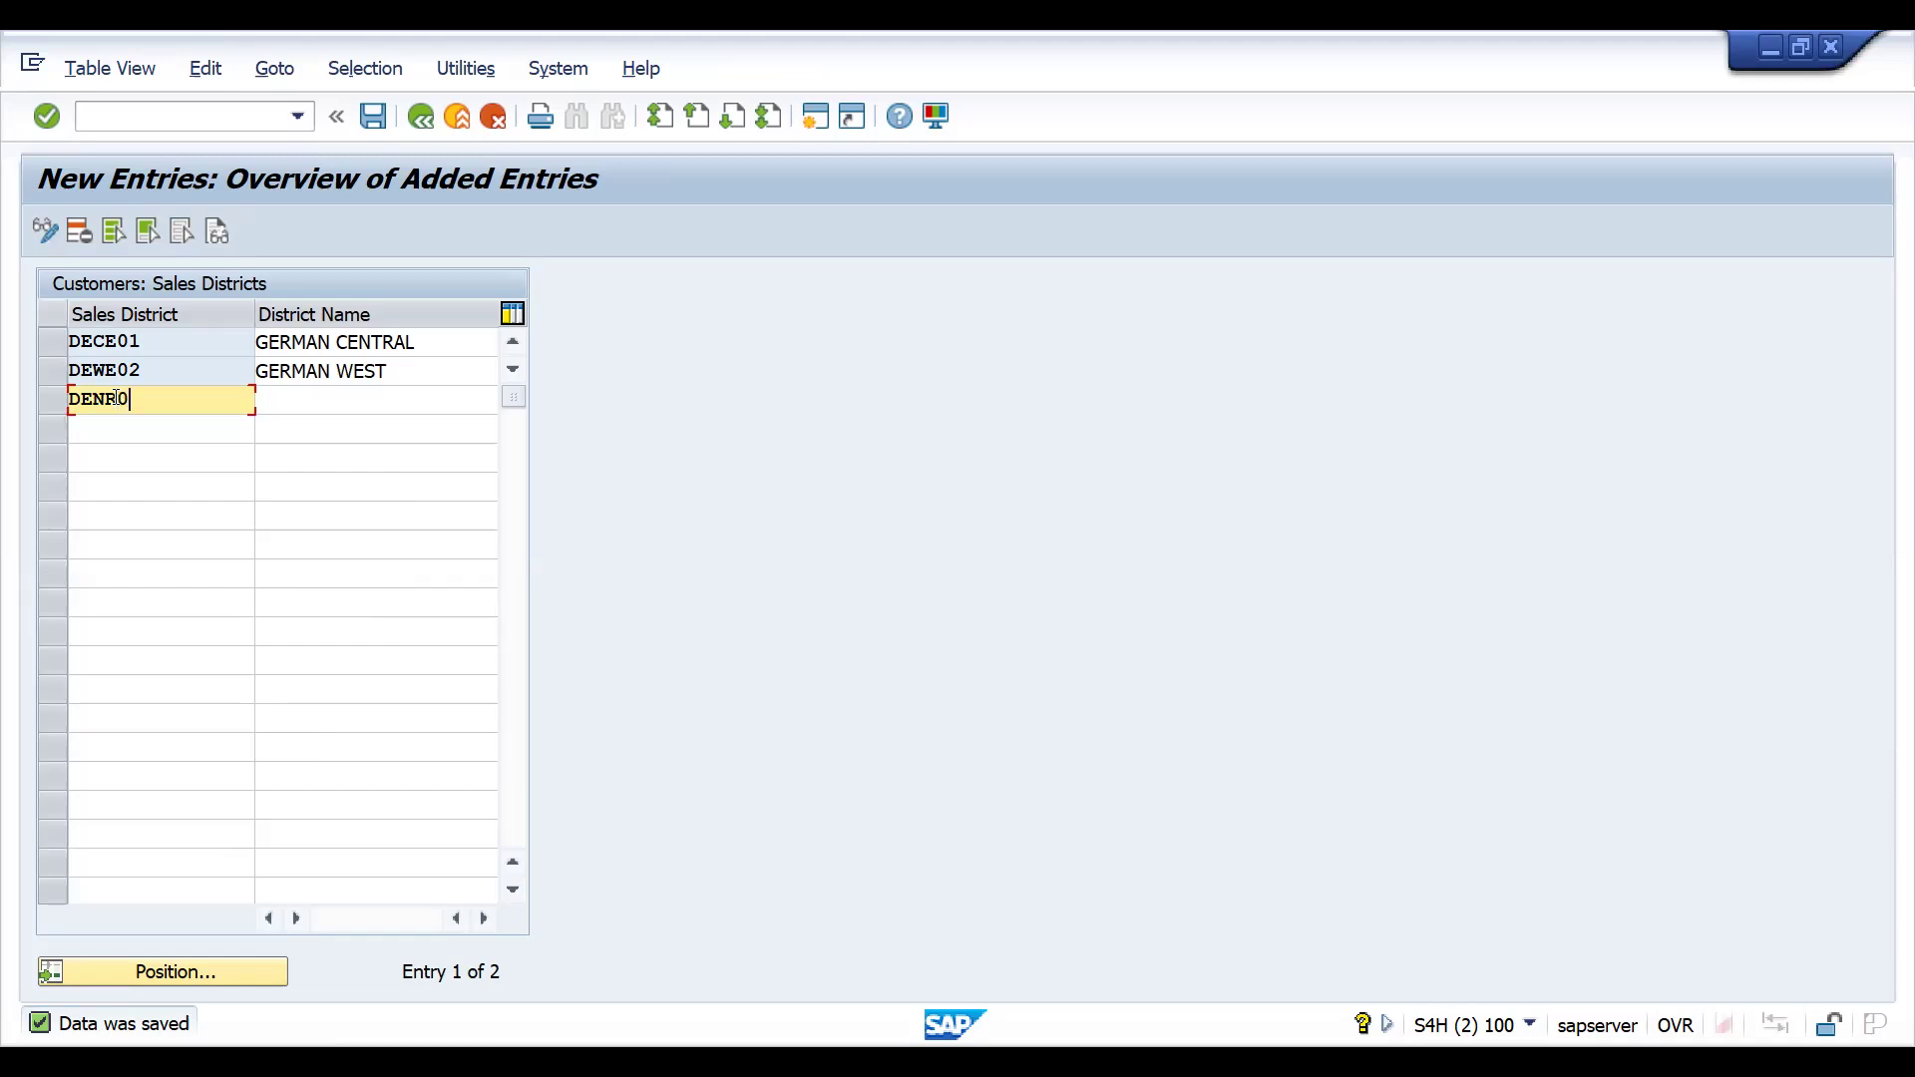
key("Tab")
type("GERMAN NOTTH")
key("BackSpace")
key("BackSpace")
key("BackSpace")
type("RTH")
key("Return")
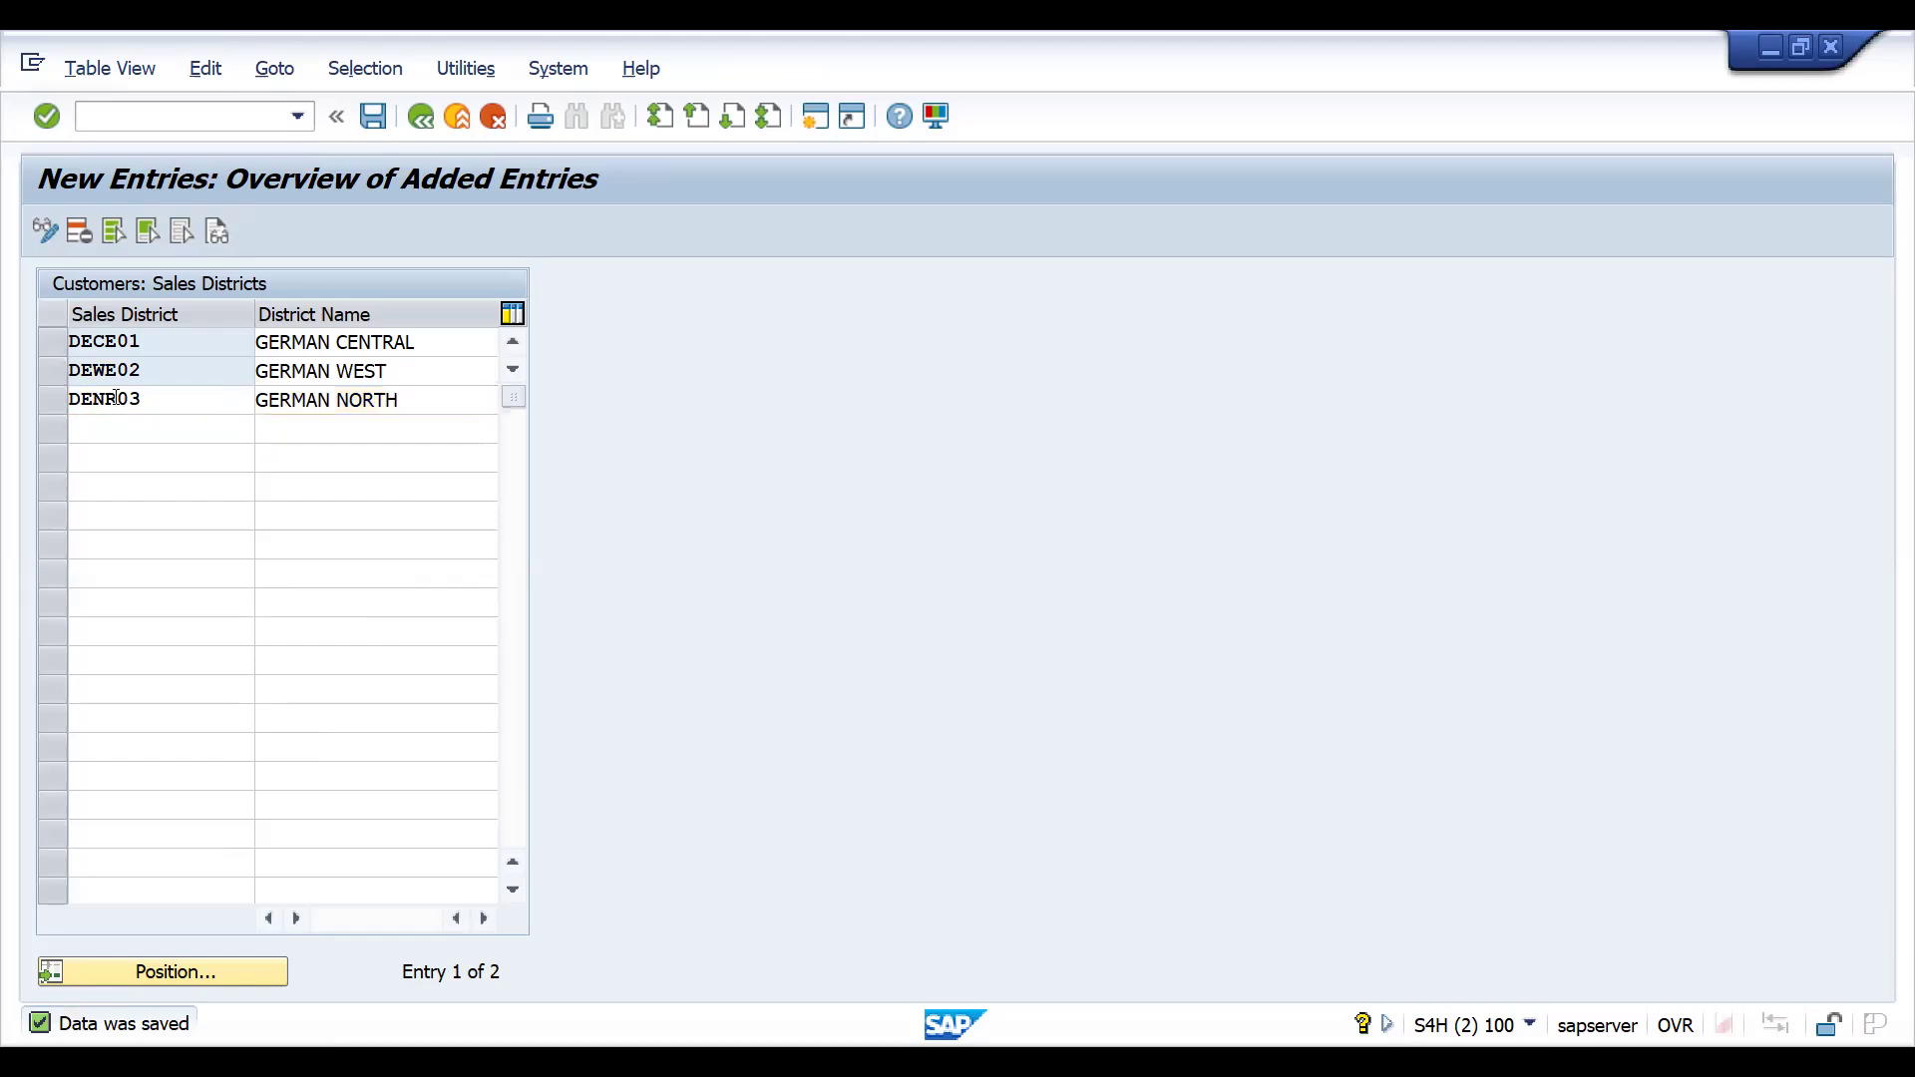
Save the new sales district entries
key("Return")
key("ctrl+s")
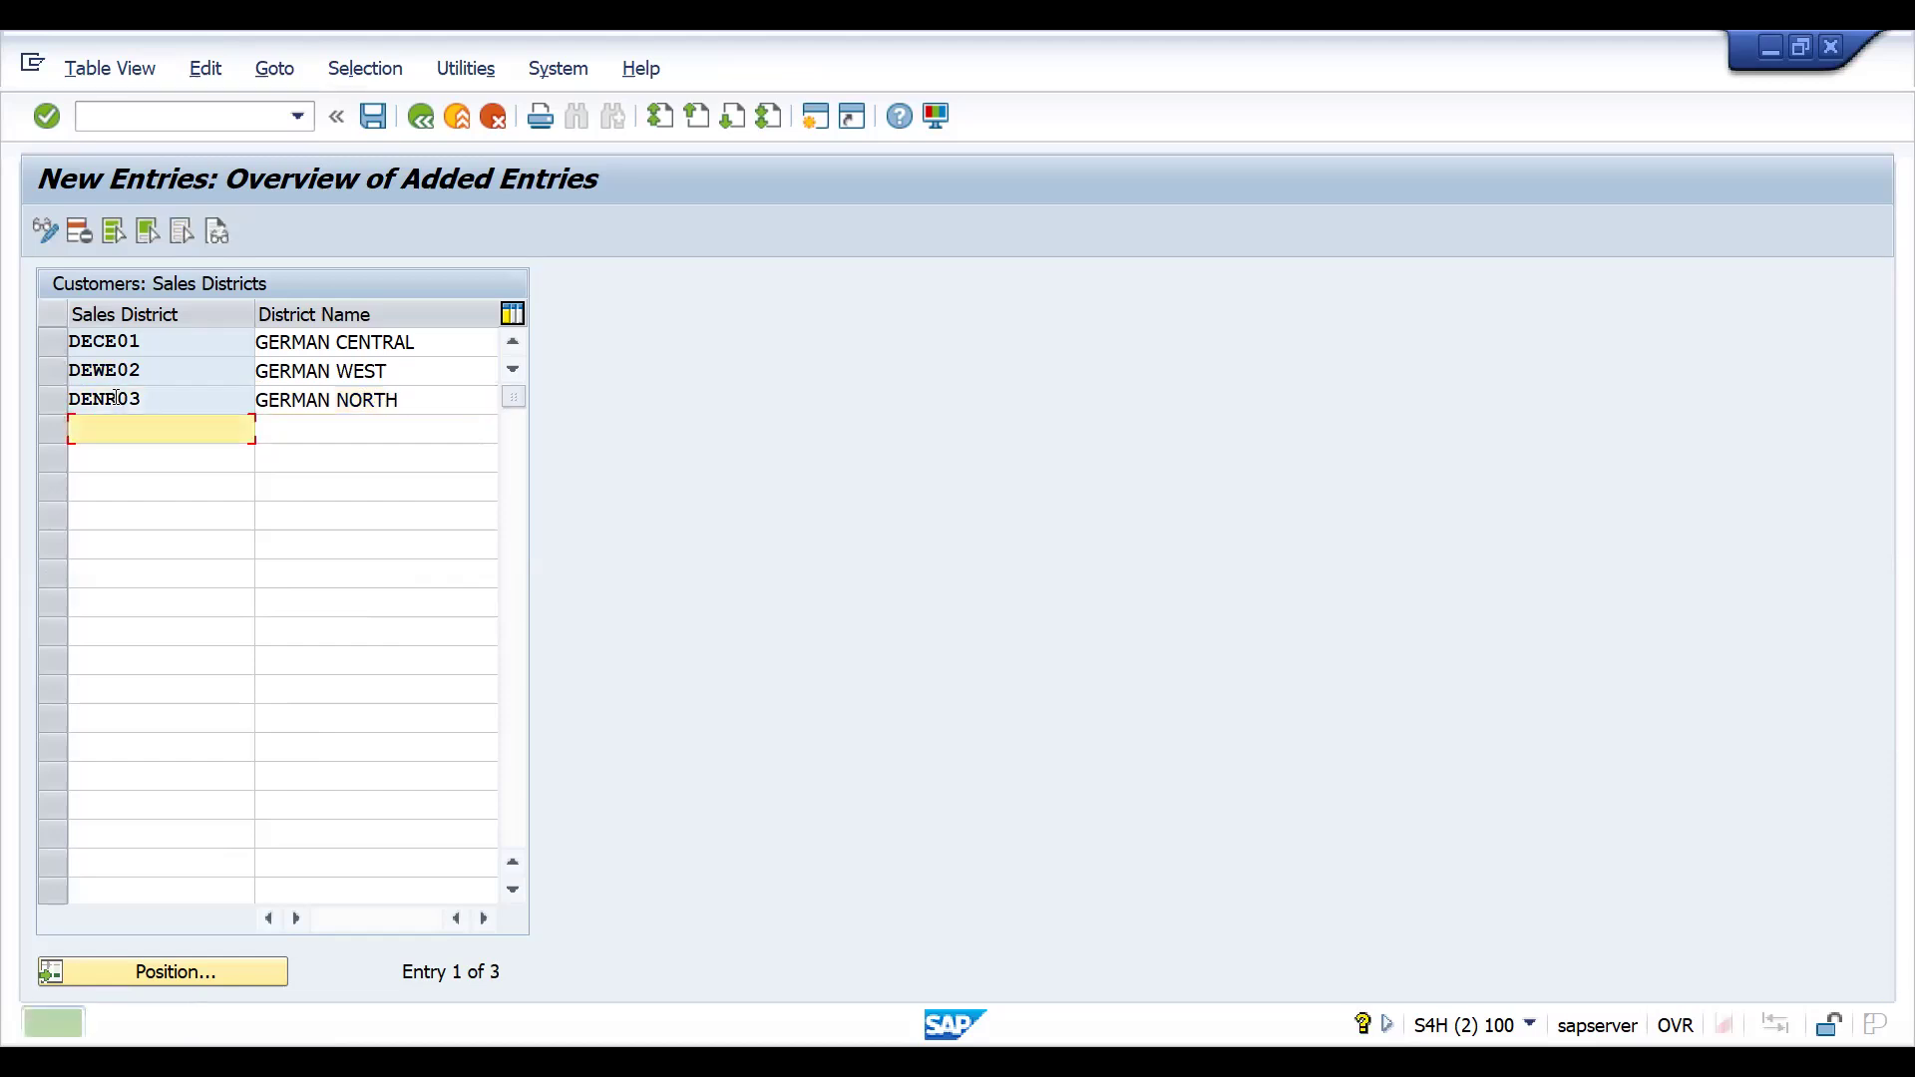
Look up the help text and technical information for the Sales District field
left_click(119, 341)
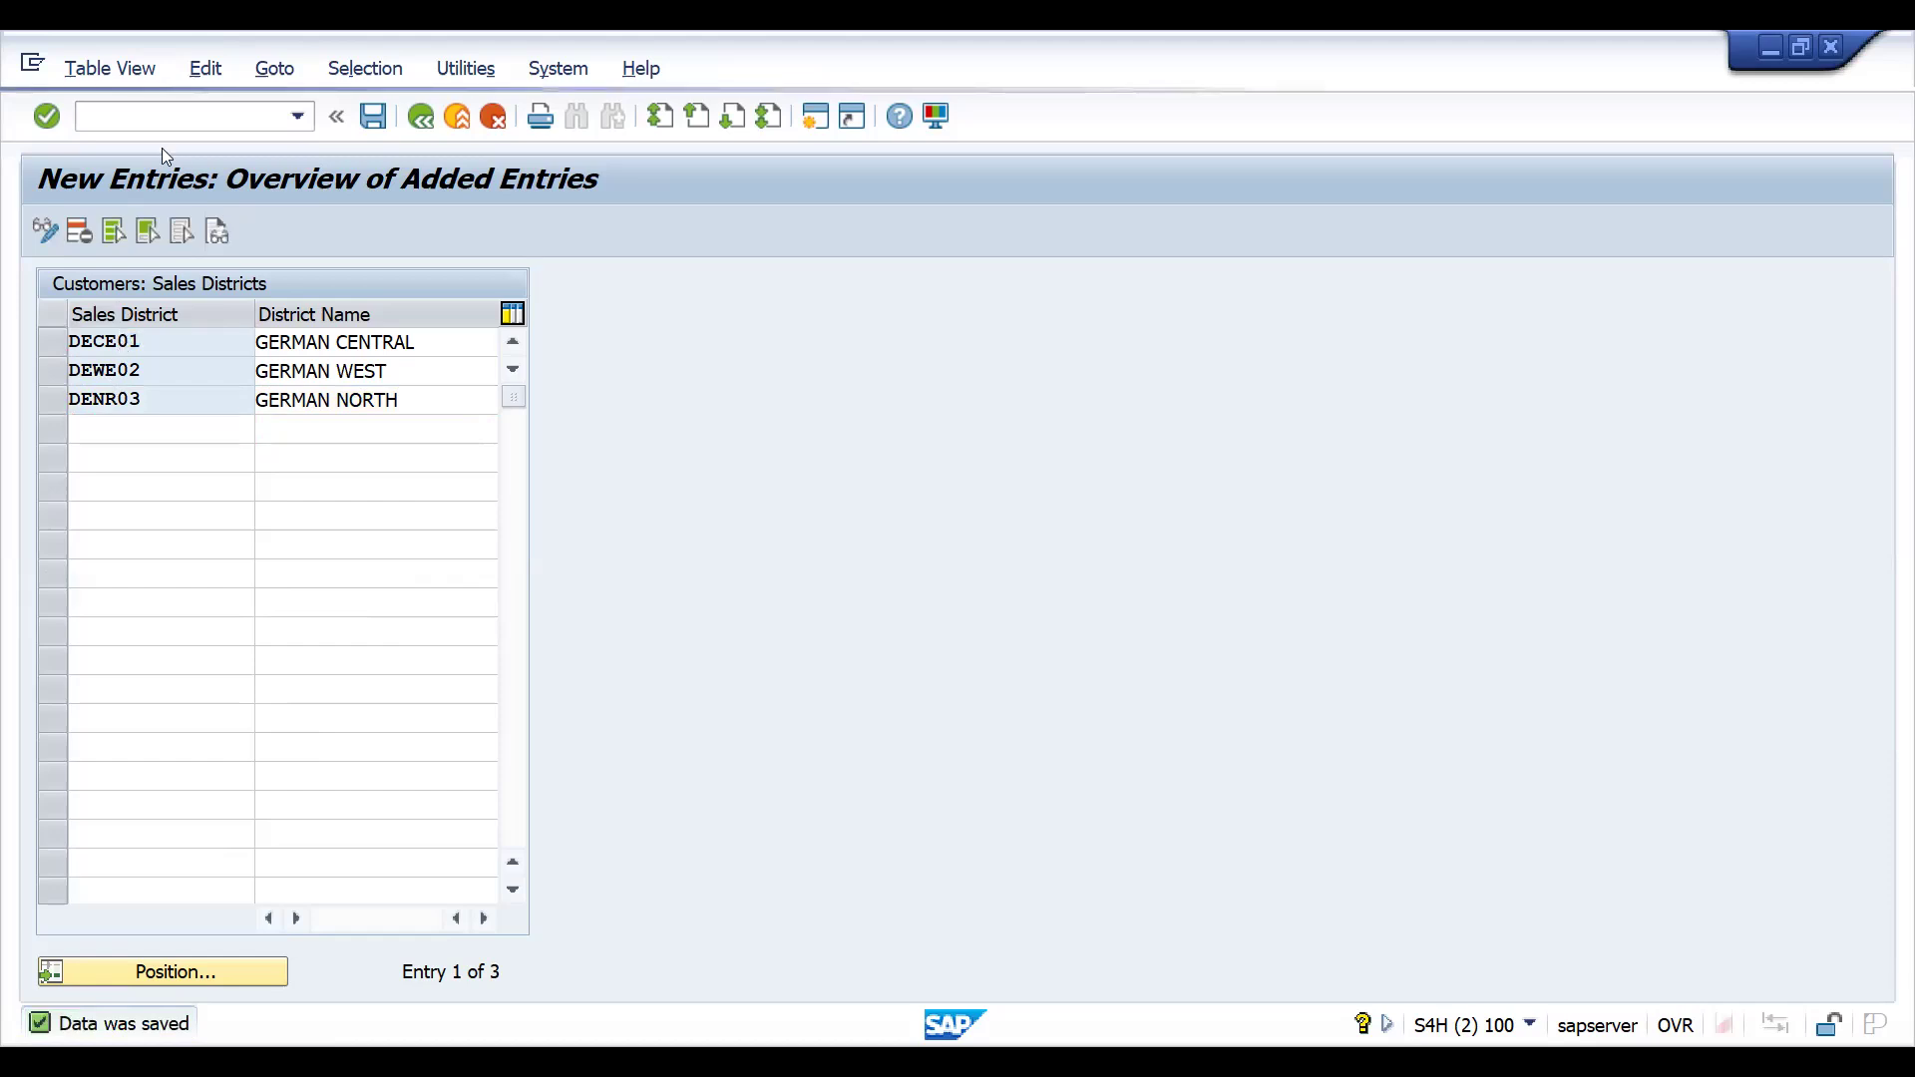
key("F1")
left_click(226, 135)
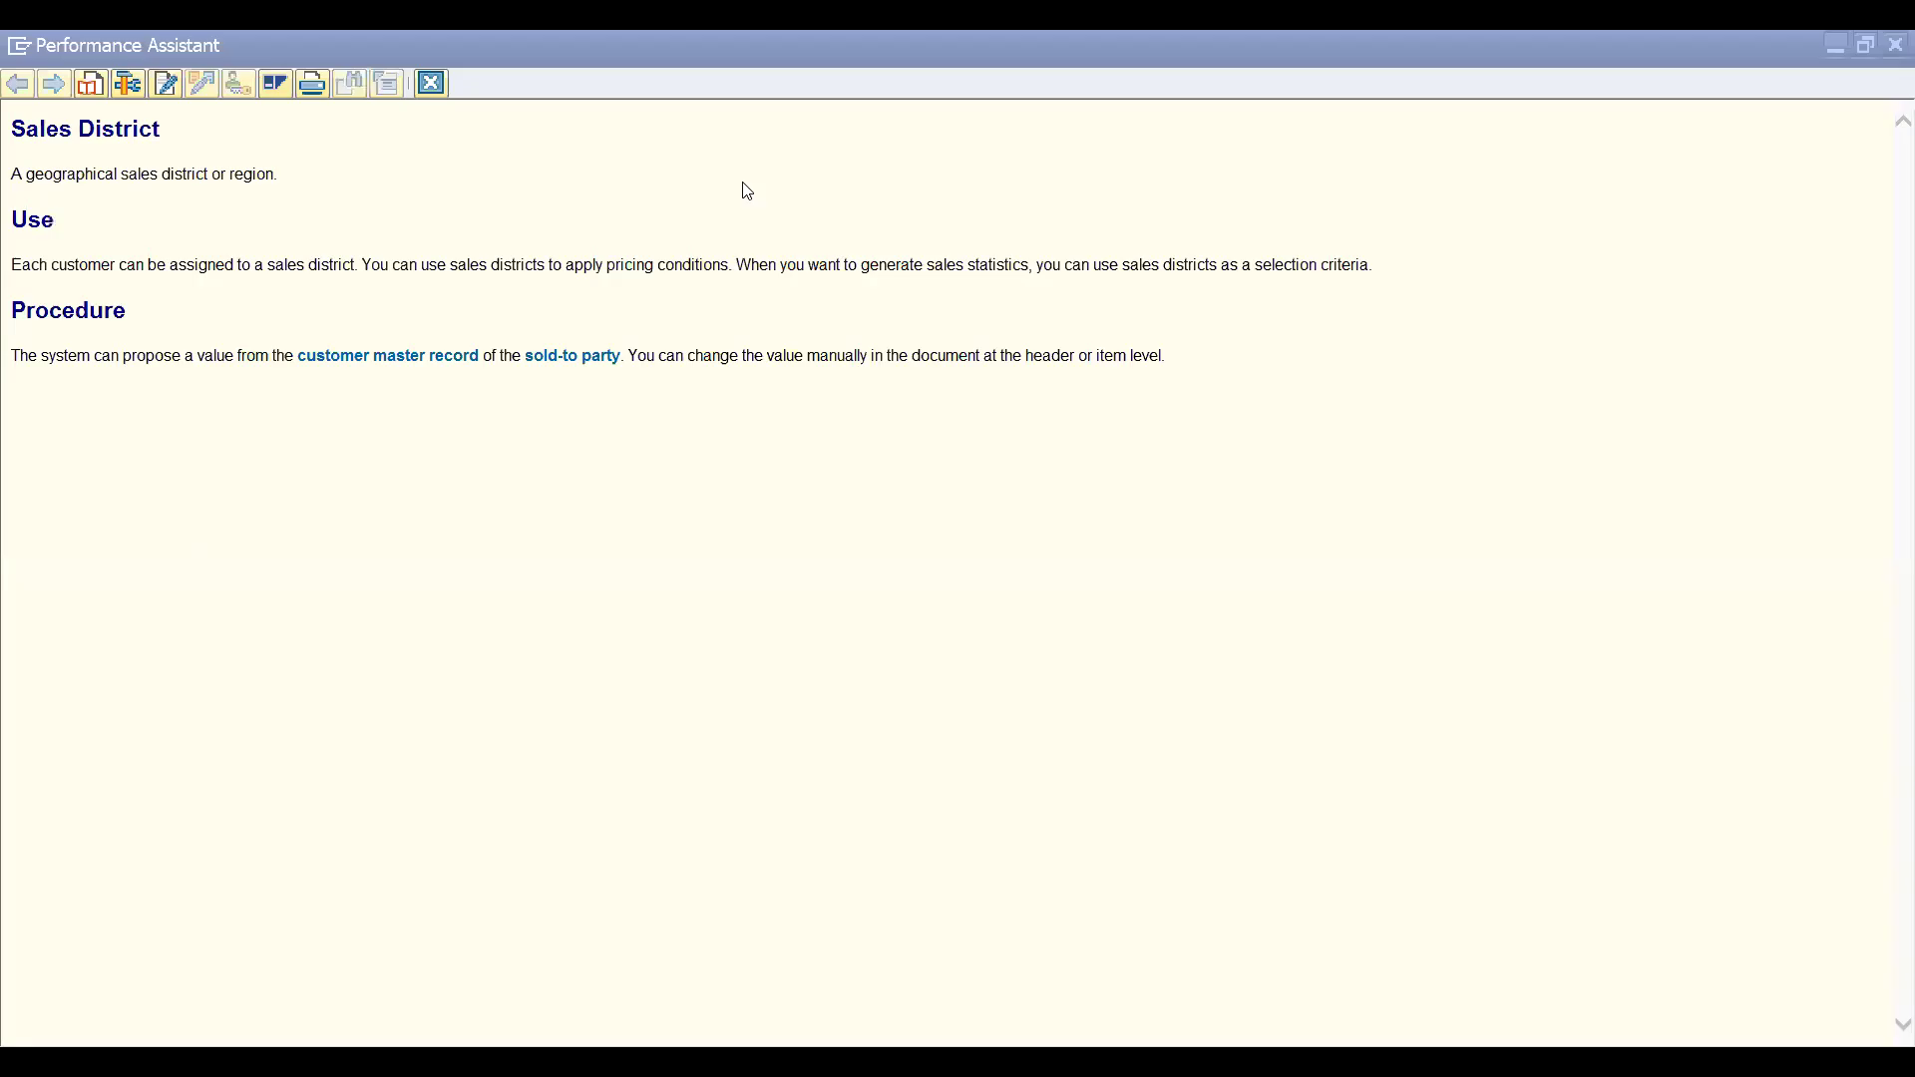
key("alt+s")
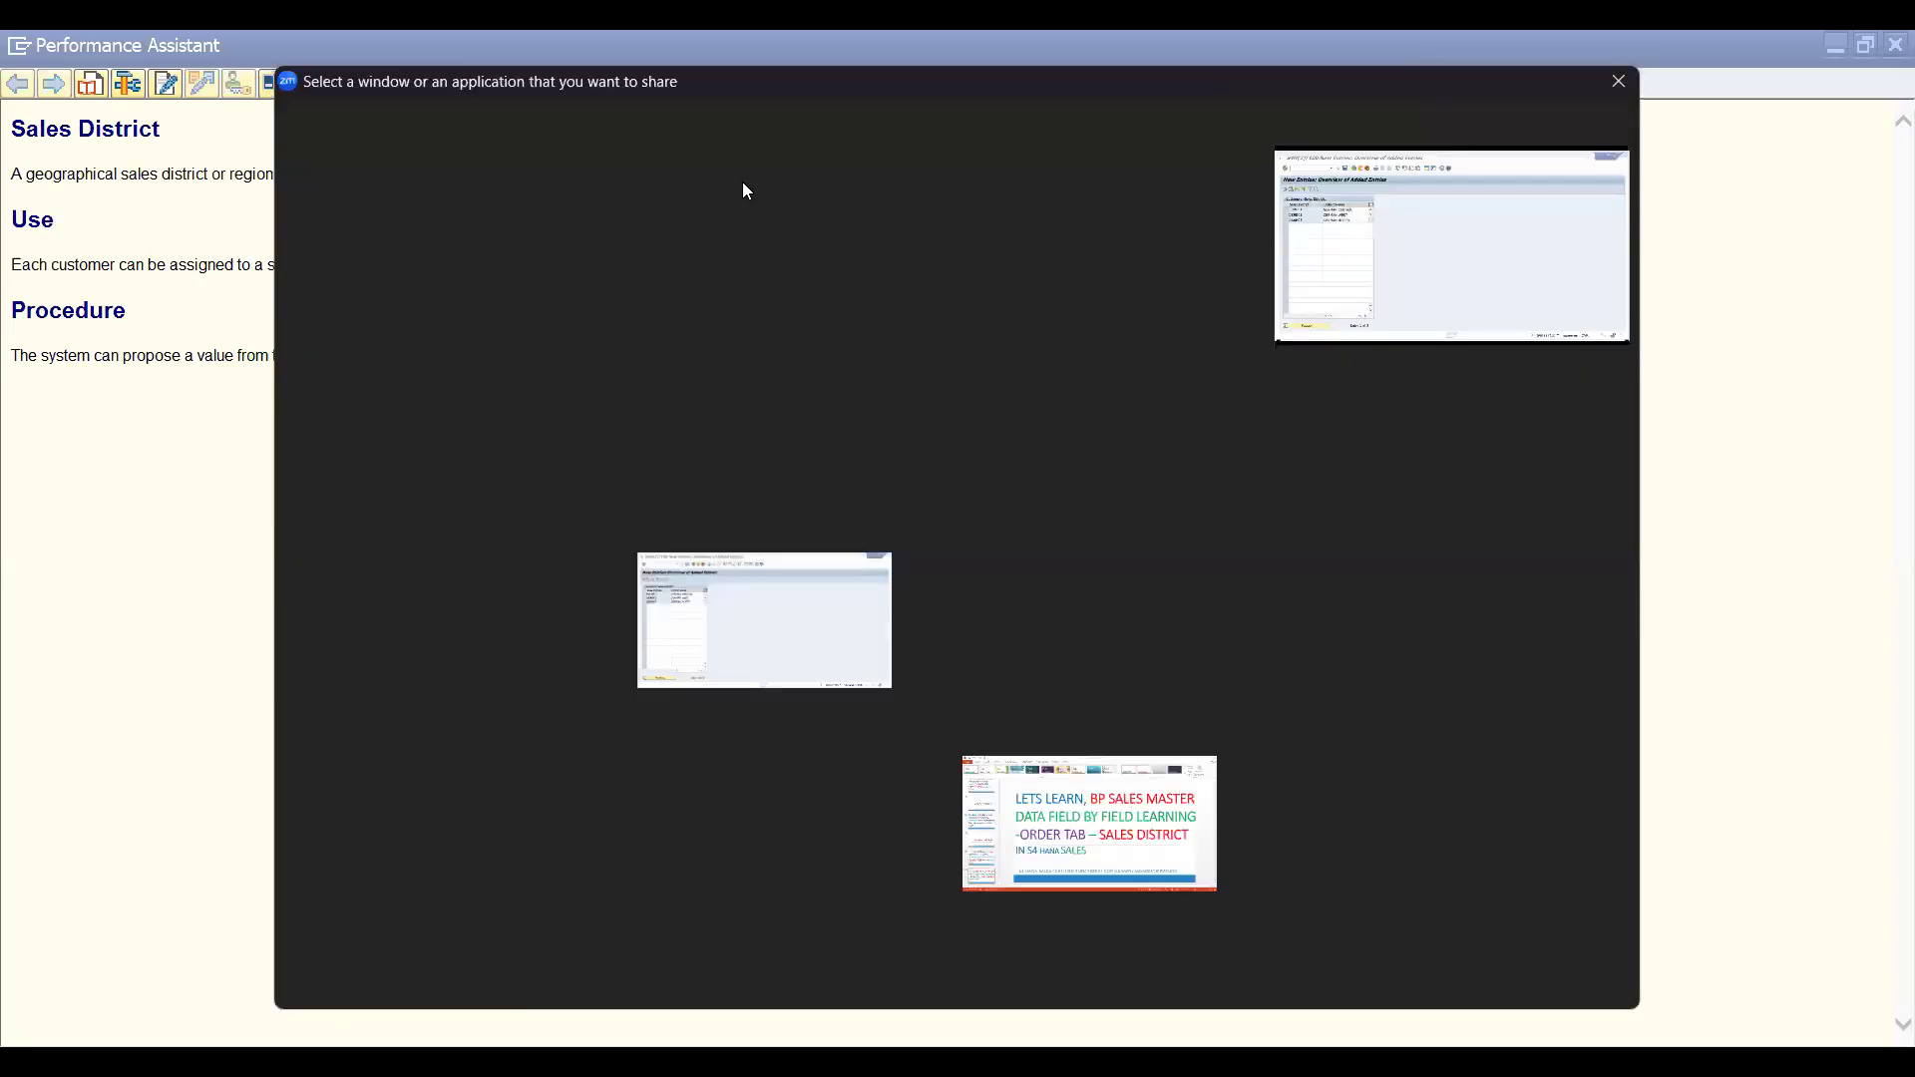
key("Escape")
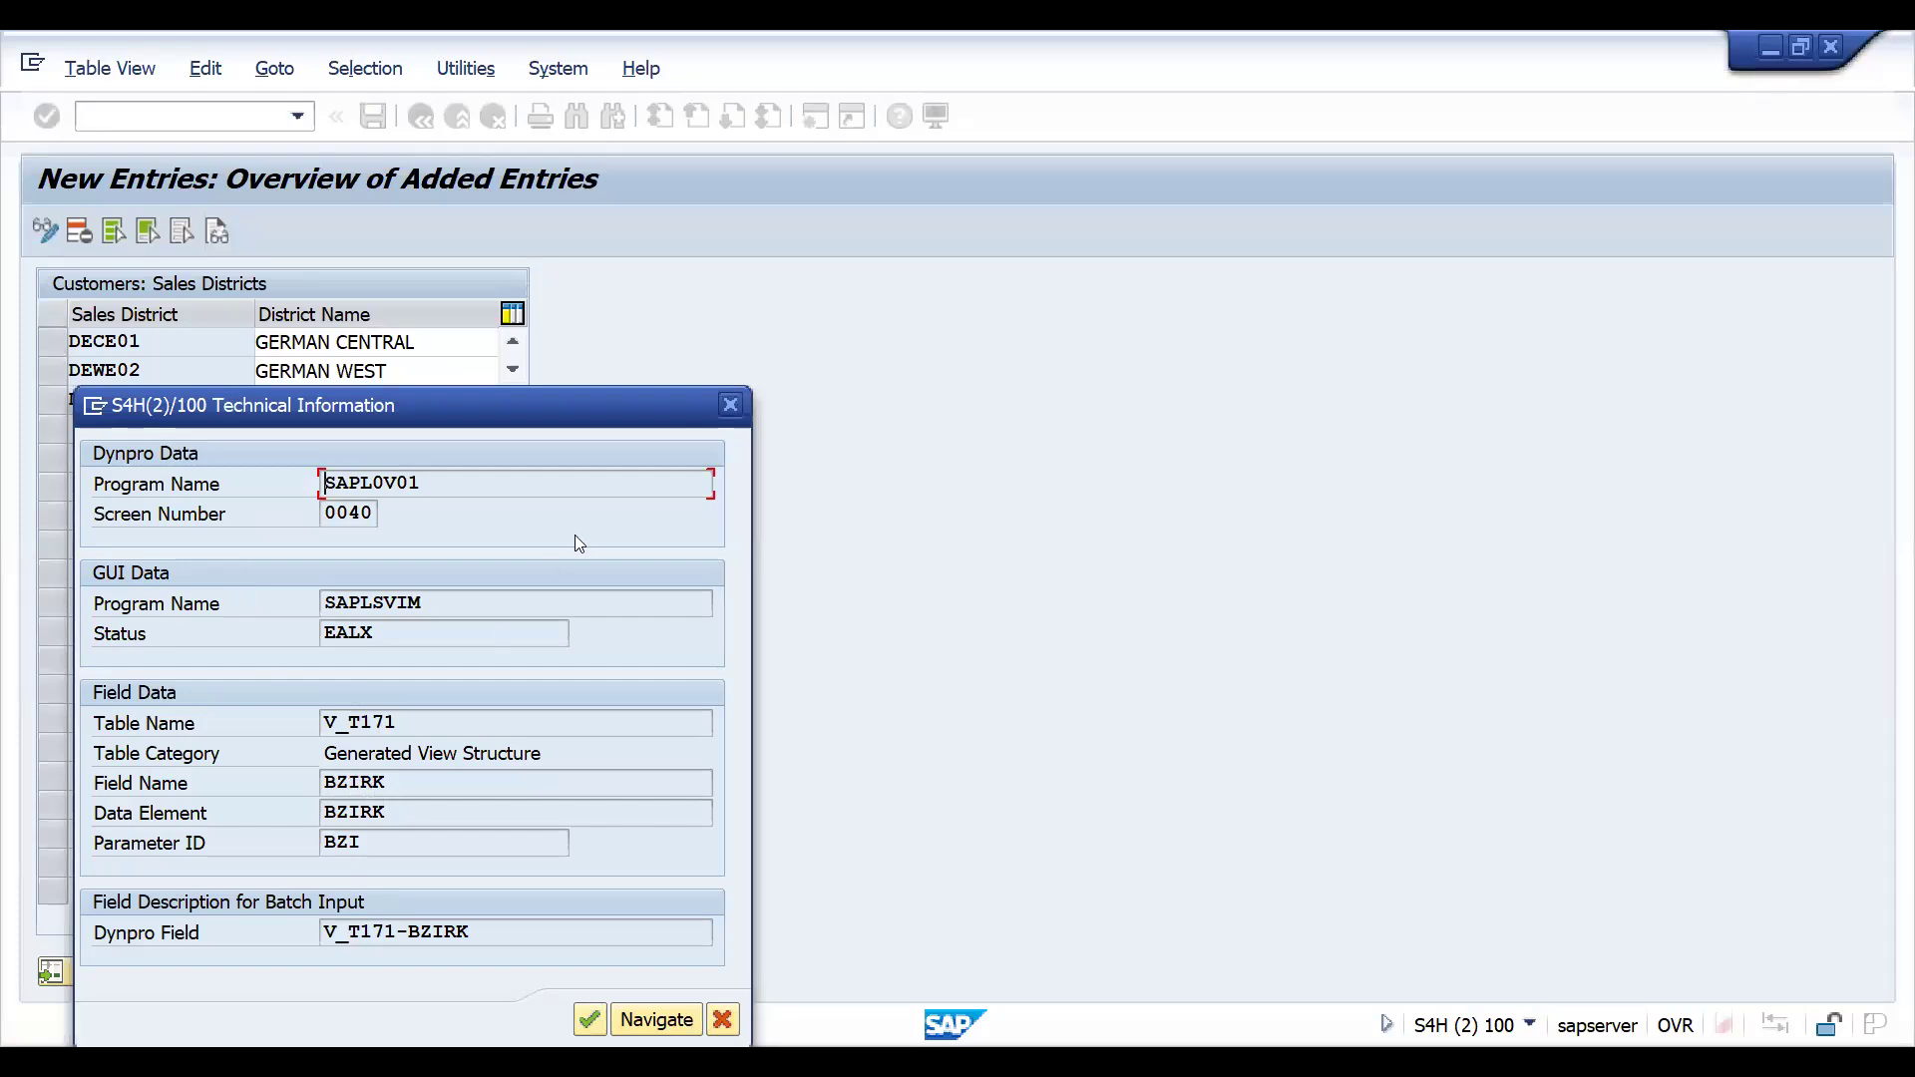
left_click(733, 405)
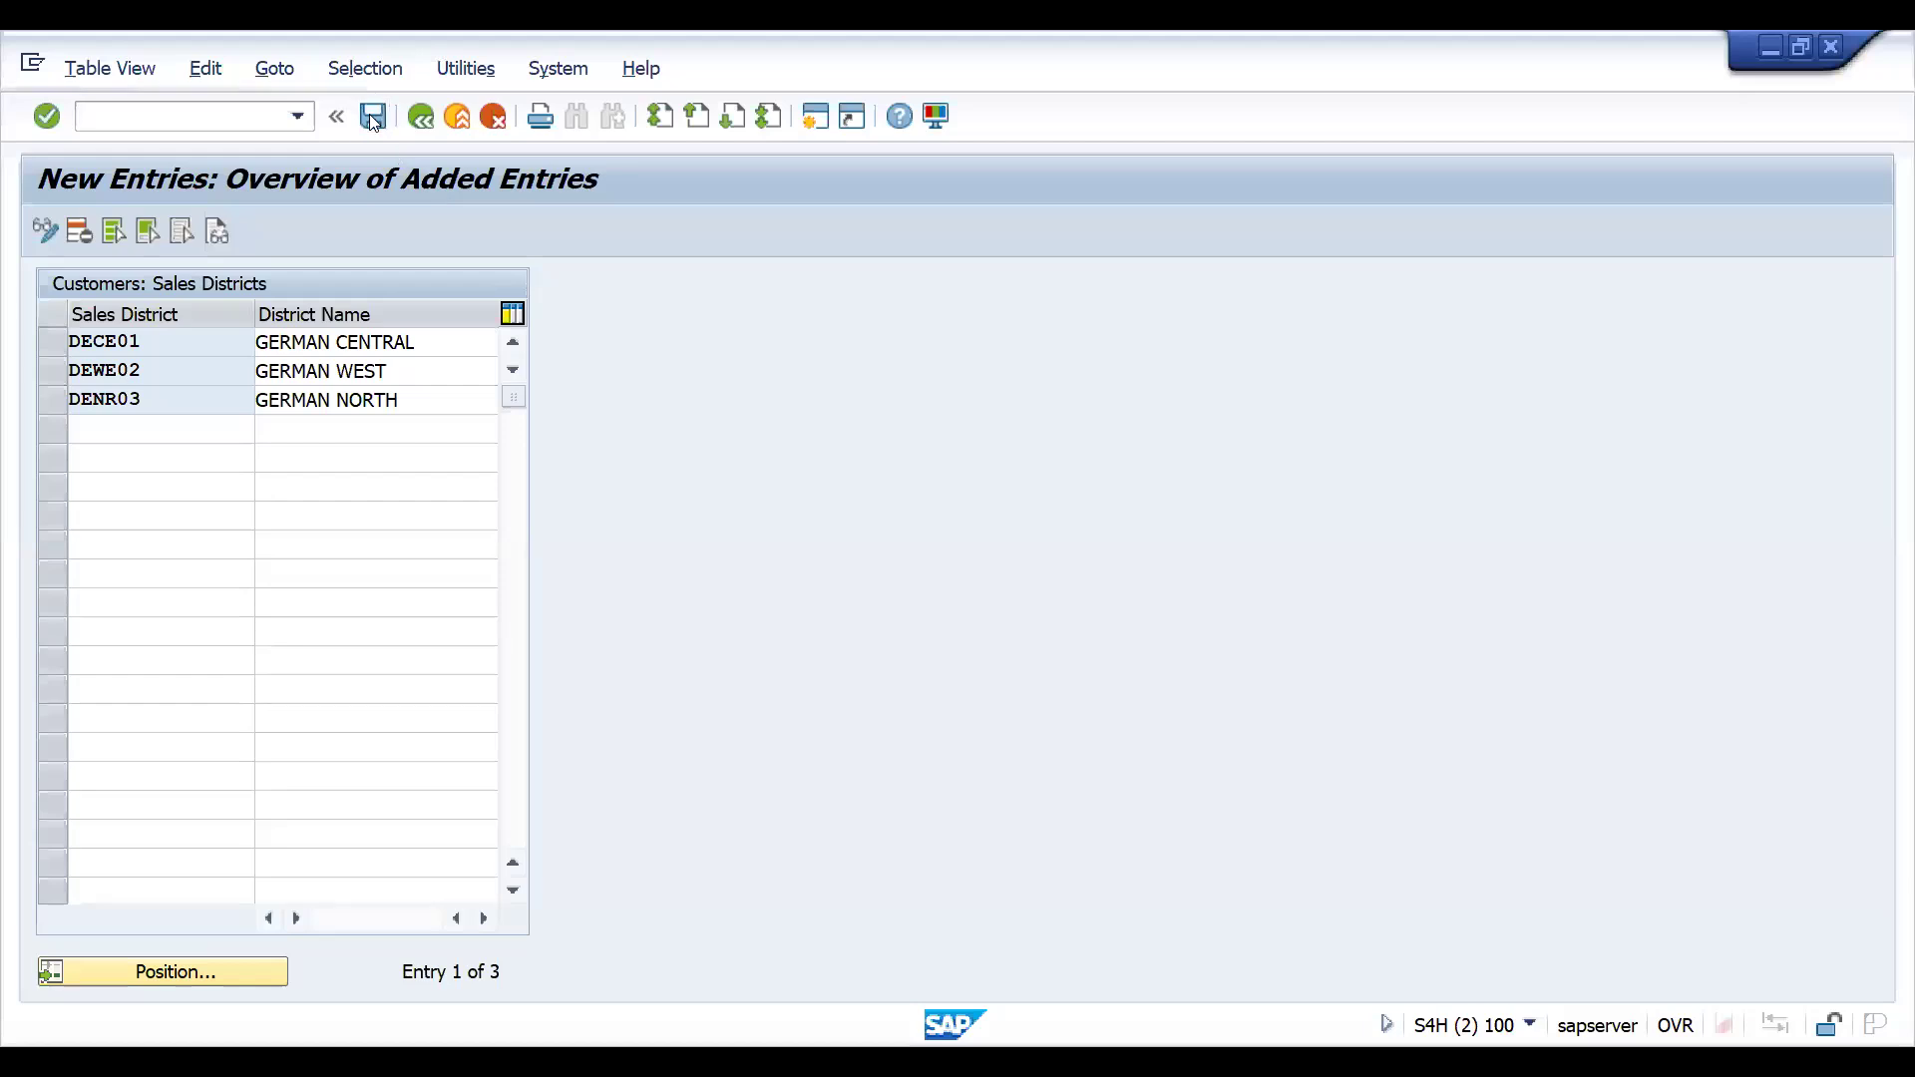
Save the sales district table again and return to the overview of all sales districts
left_click(372, 117)
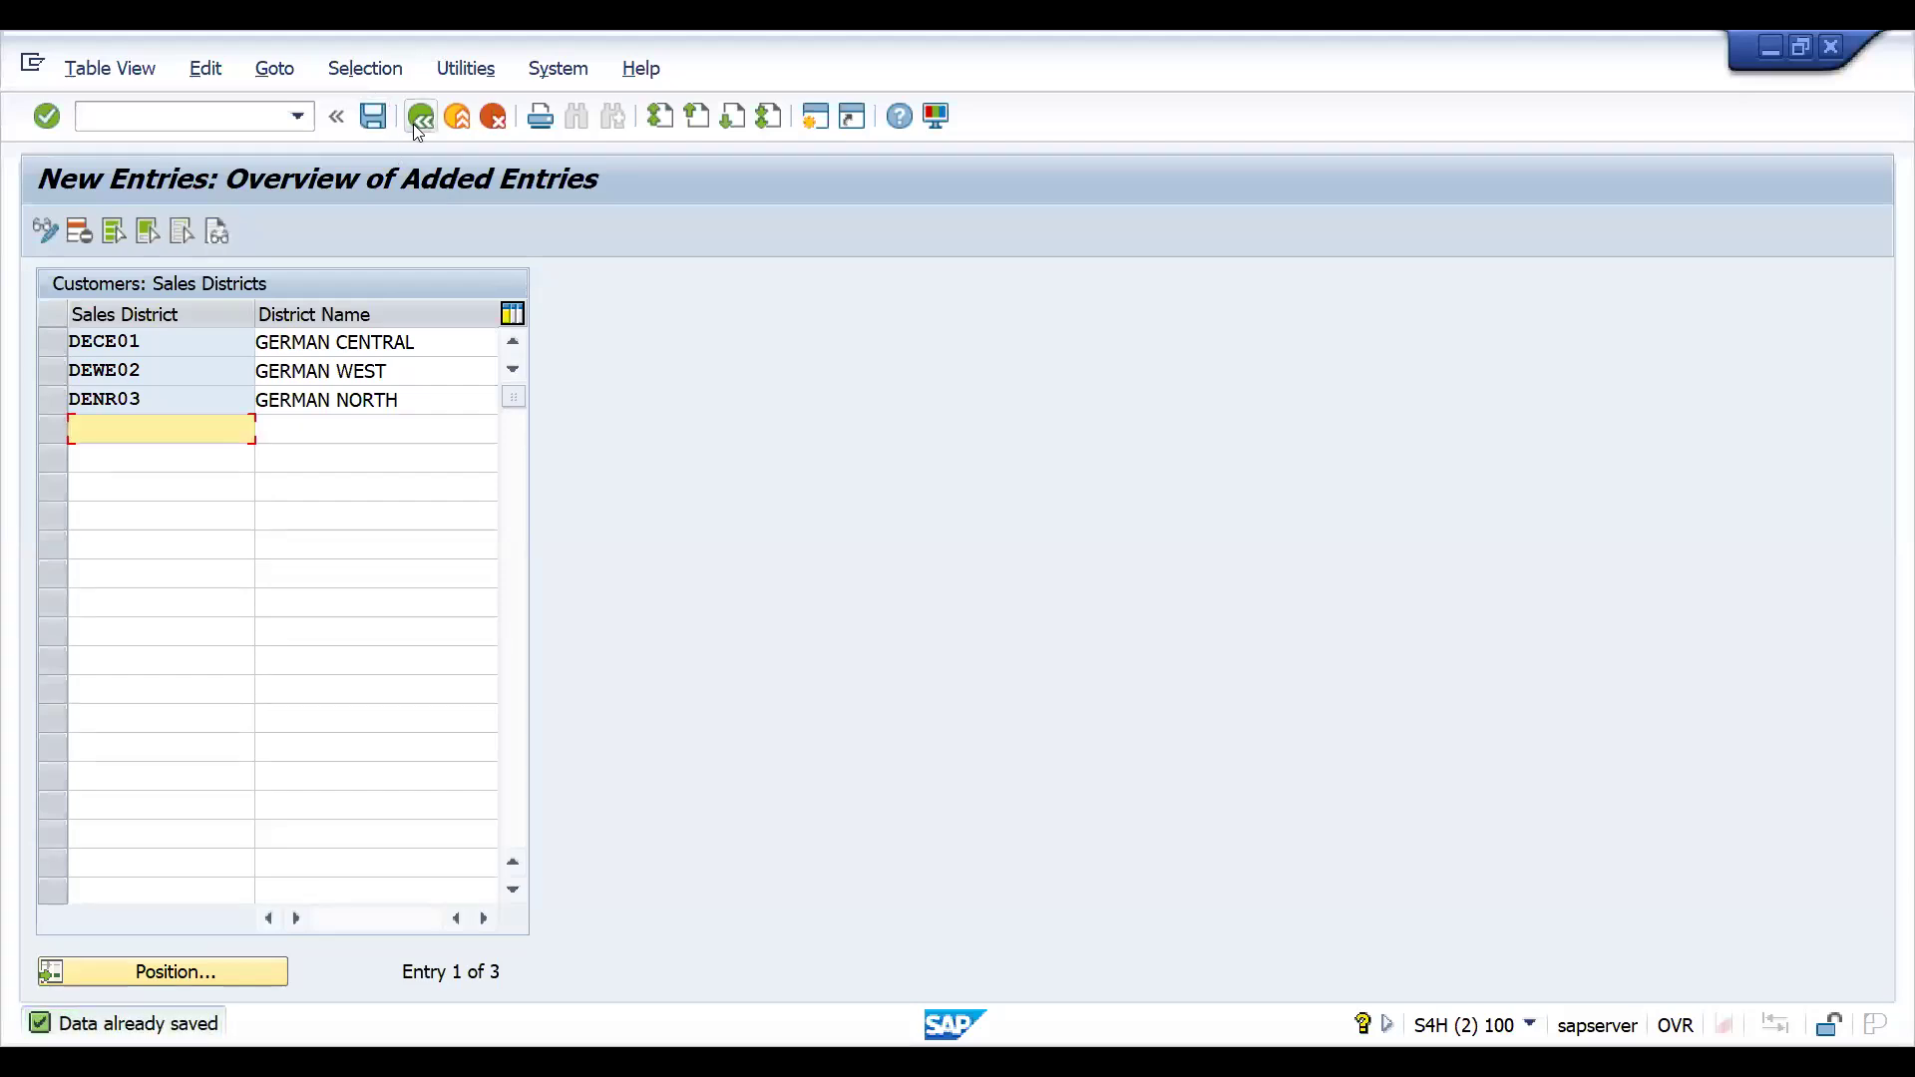
left_click(414, 124)
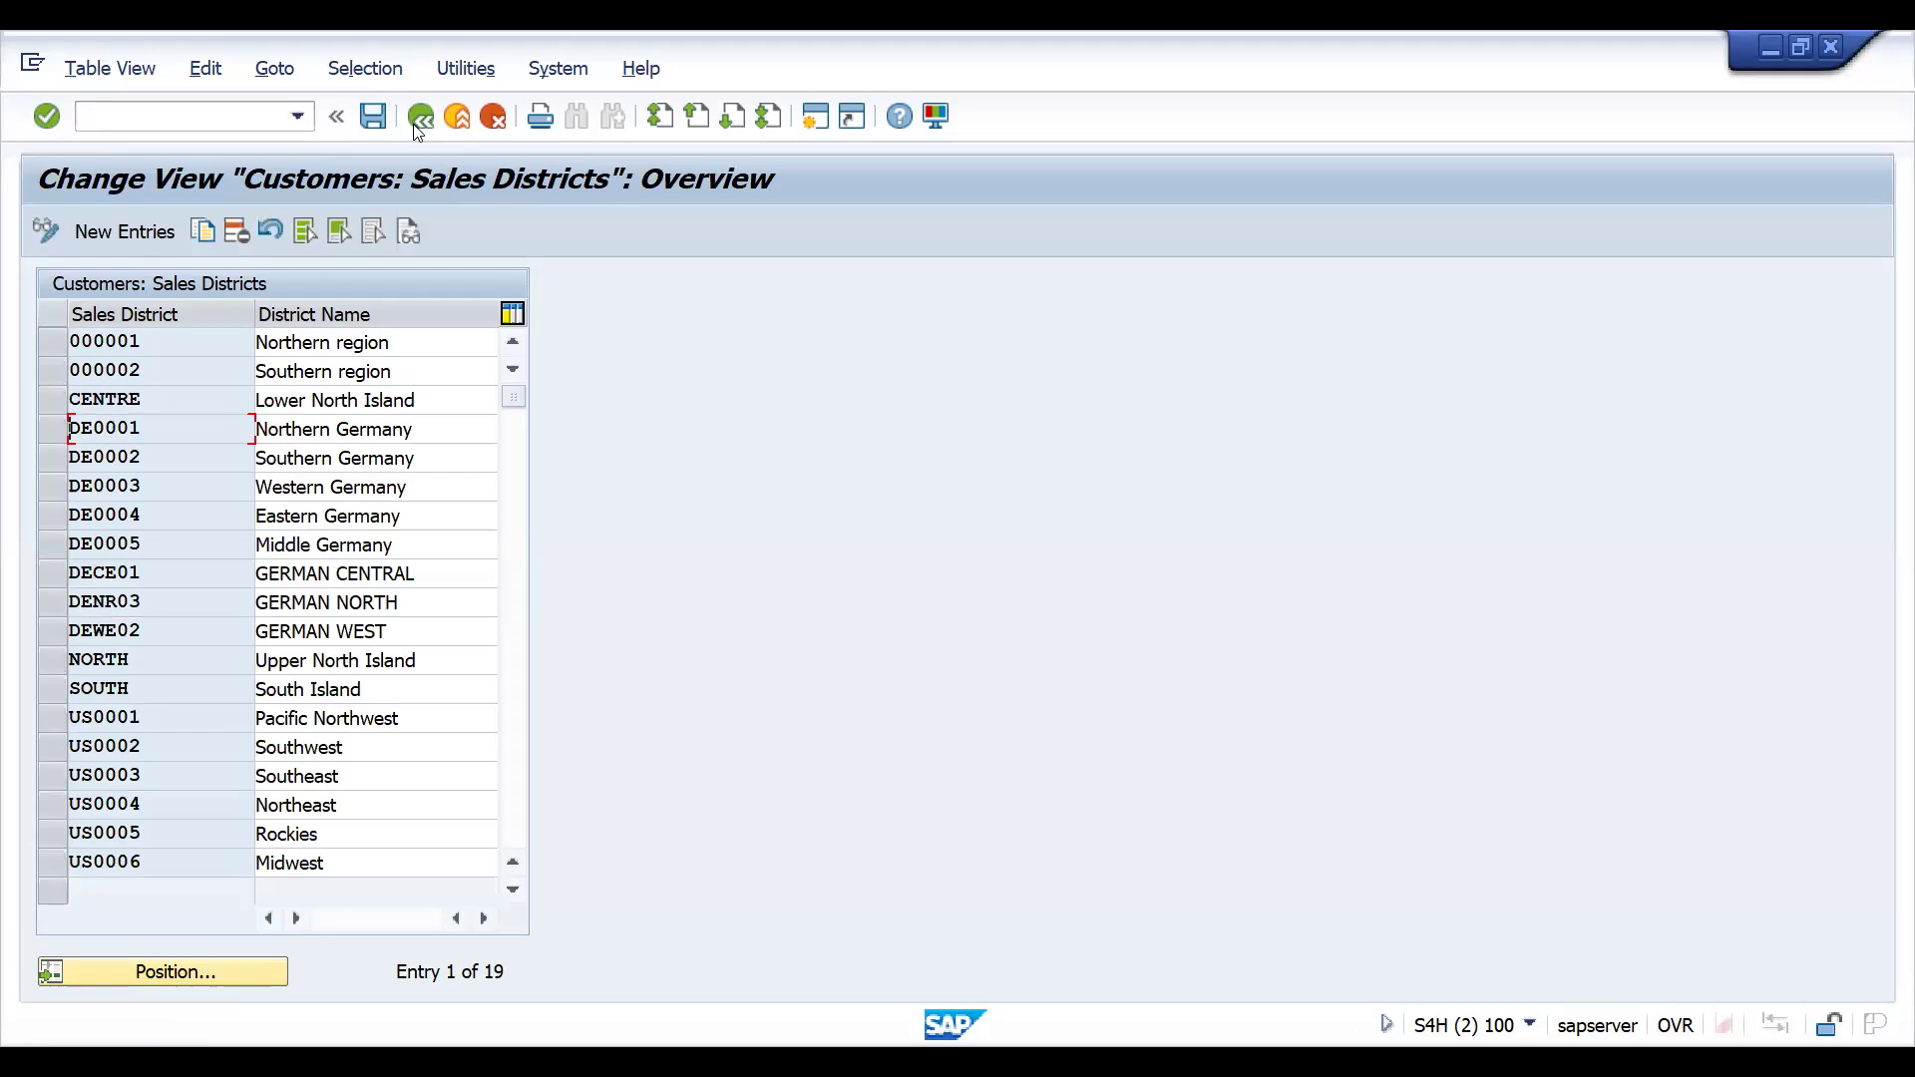
Switch to the customer's business partner record and set its sales district to DEWE02 (GERMAN WEST)
key("alt+Tab")
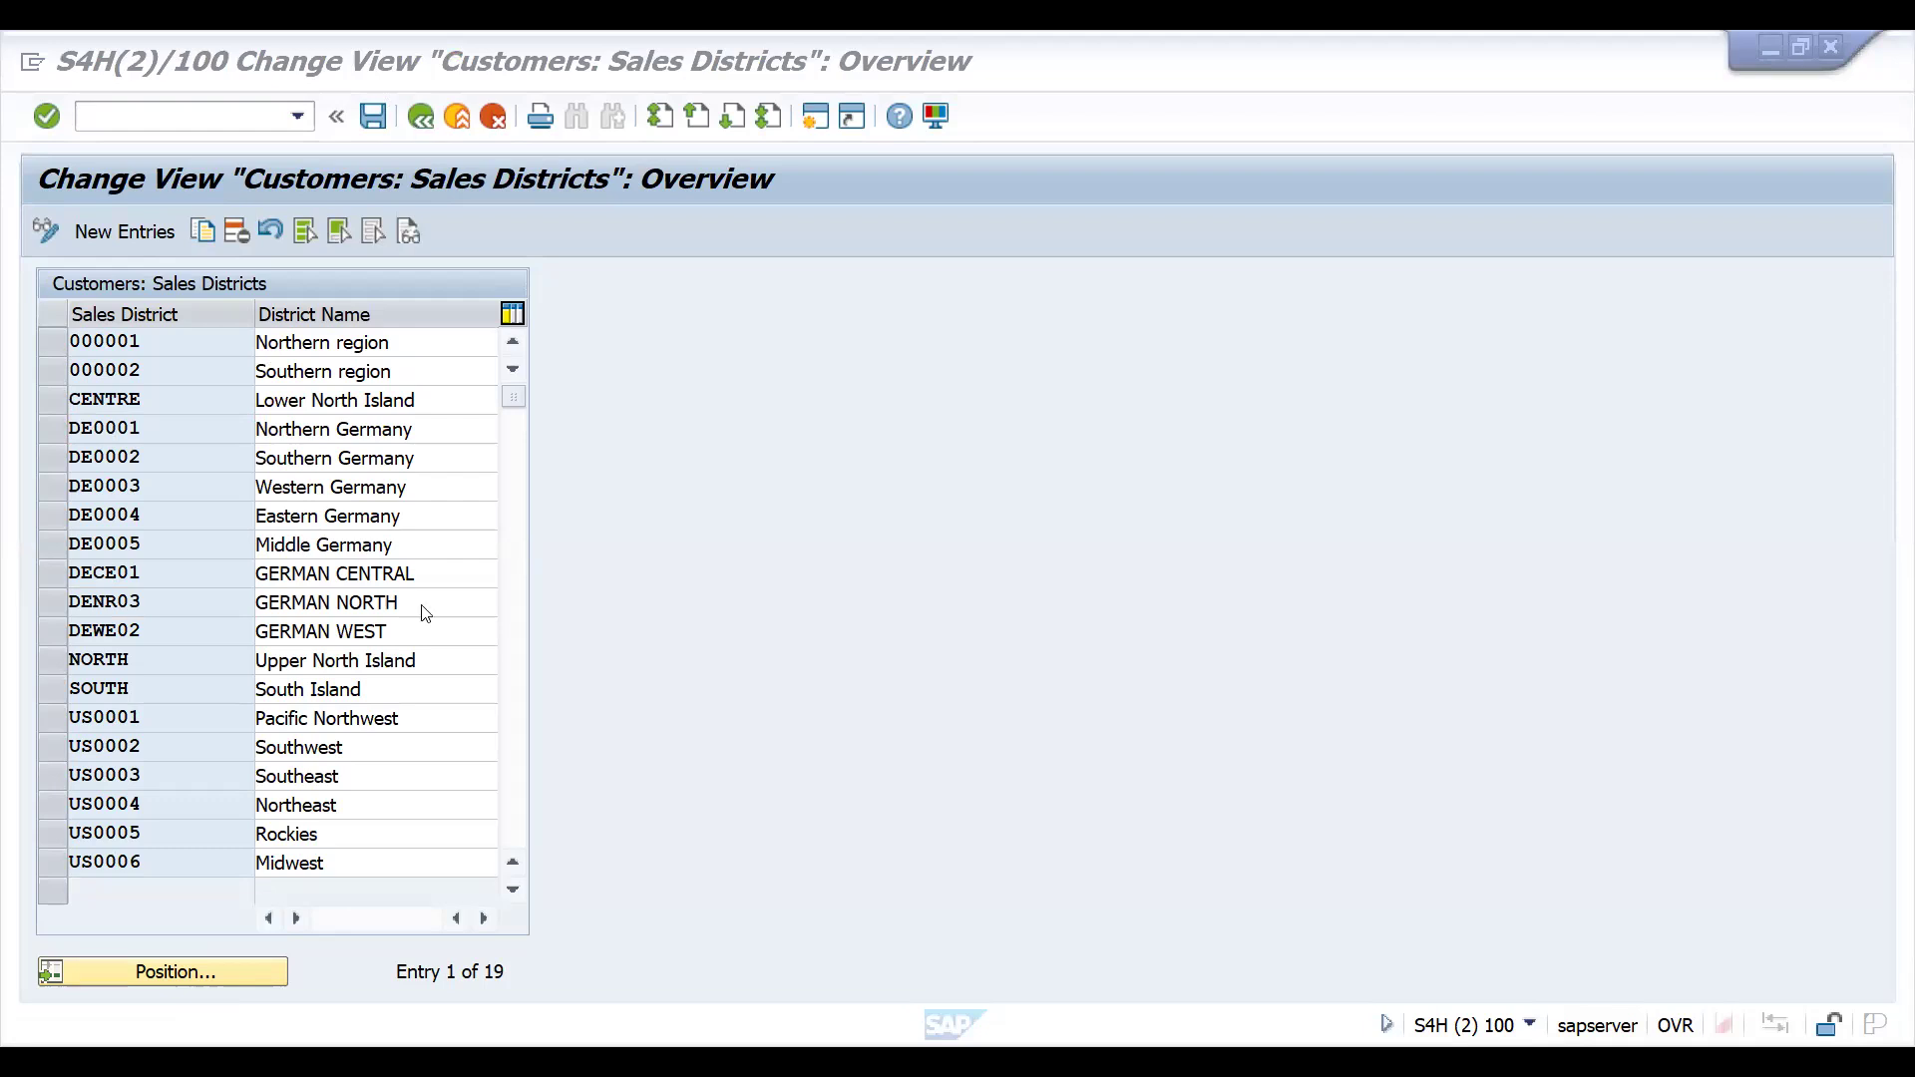
key("alt+Tab")
left_click(437, 650)
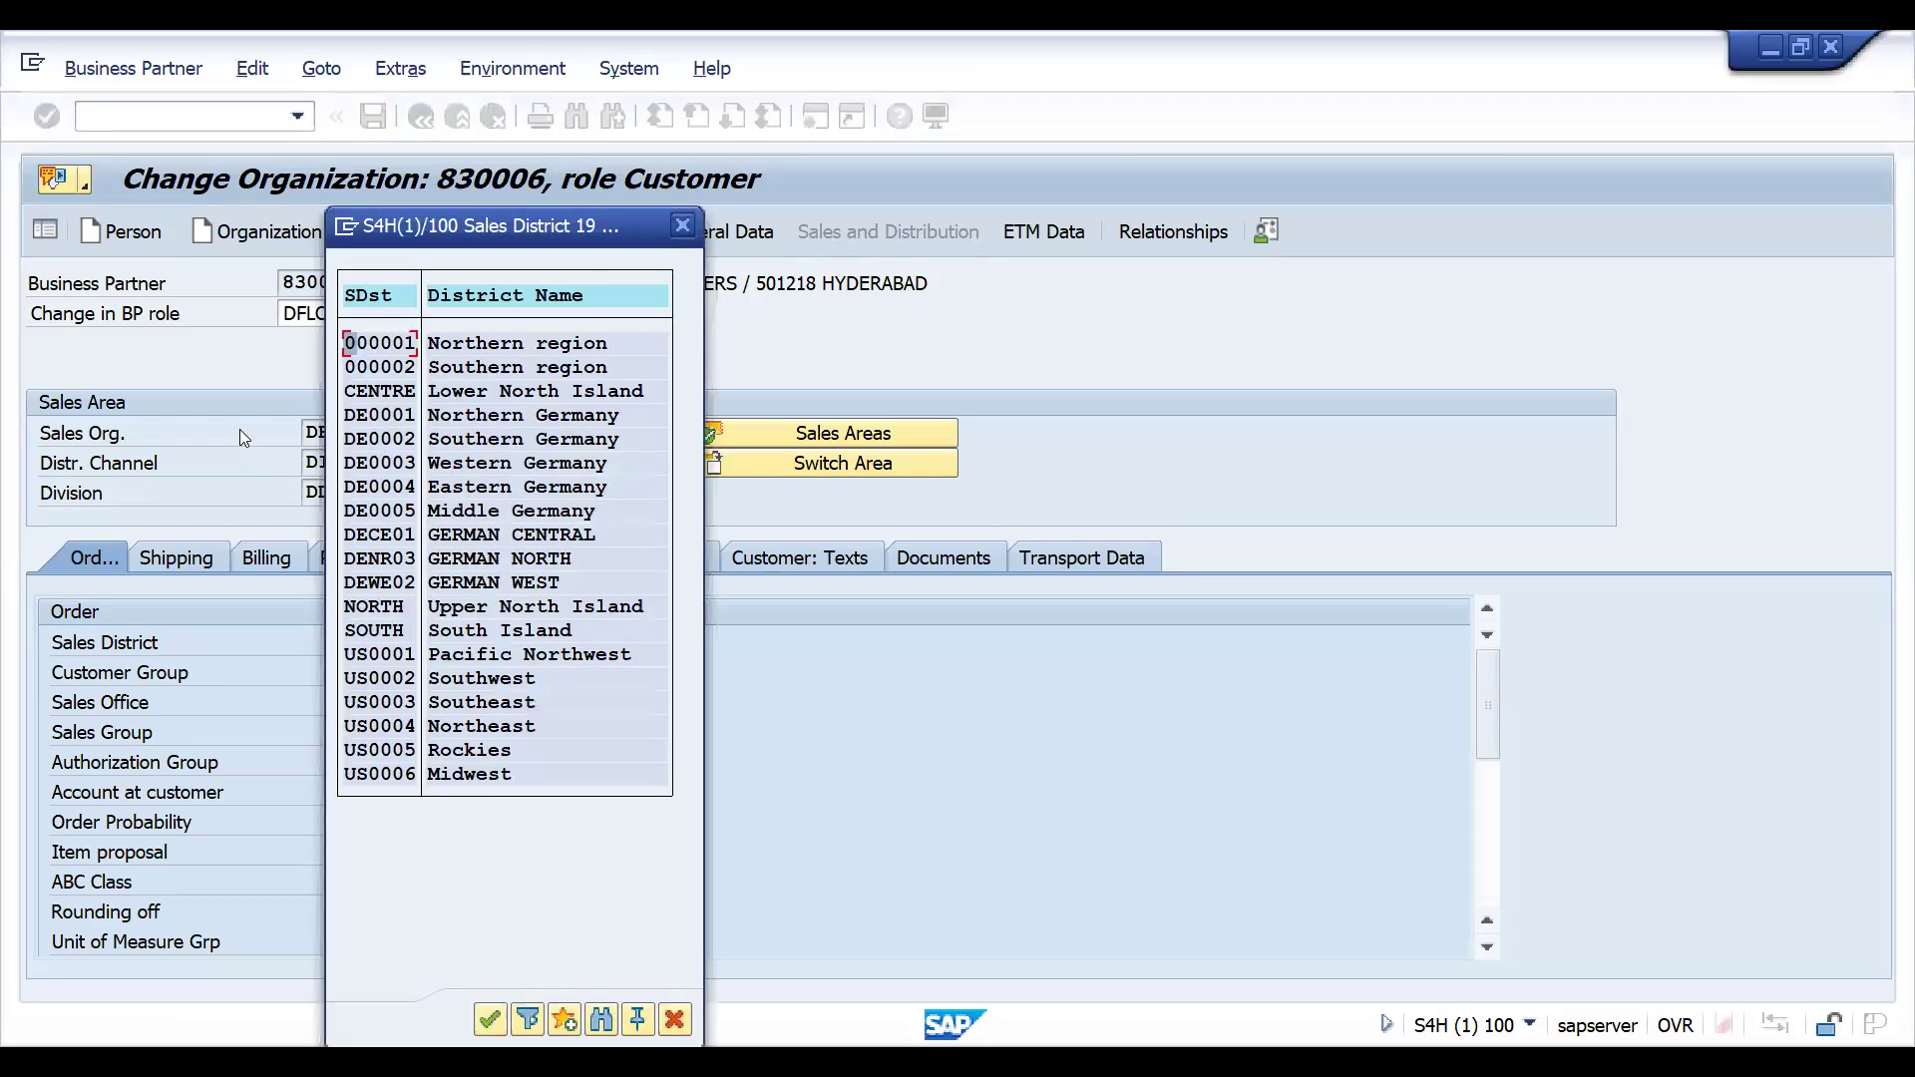
left_click(363, 590)
double_click(363, 589)
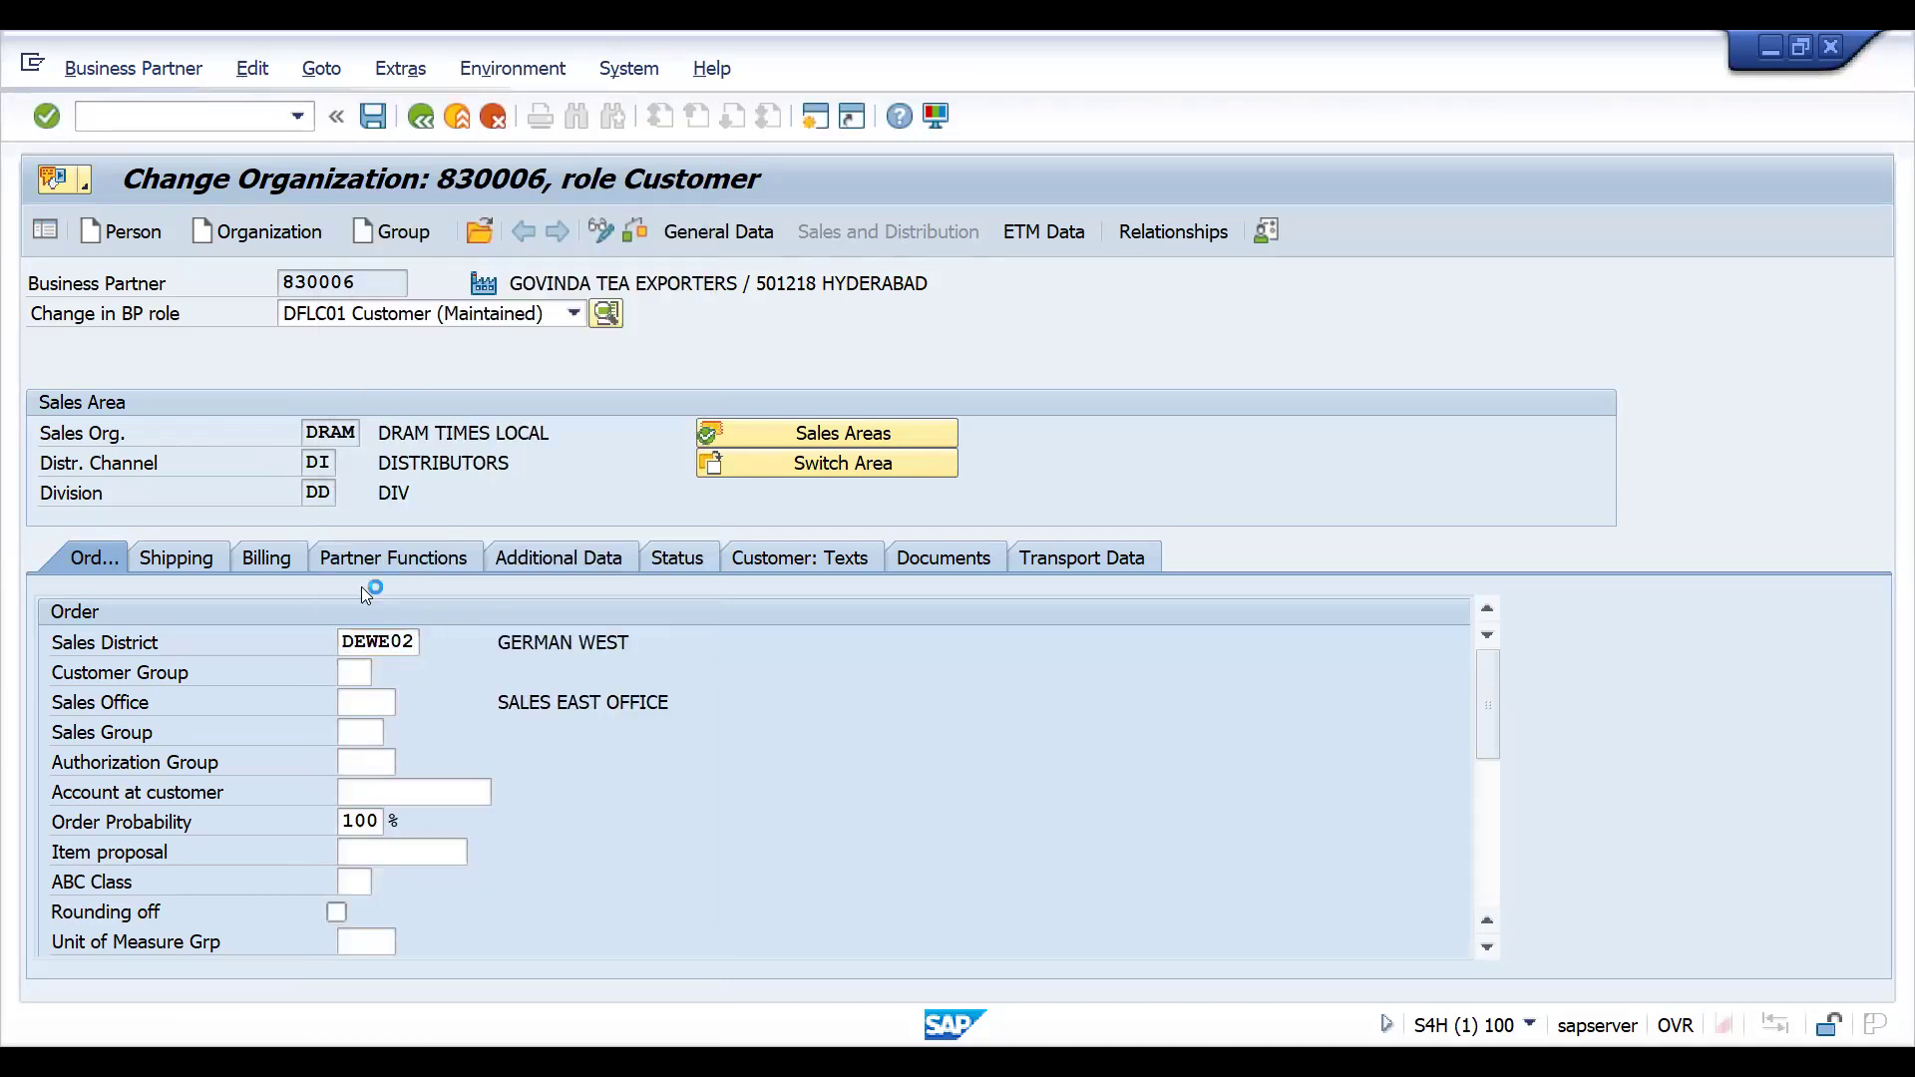
Save the business partner changes and start transaction VA01 to create a sales order
left_click(156, 125)
type("/NV")
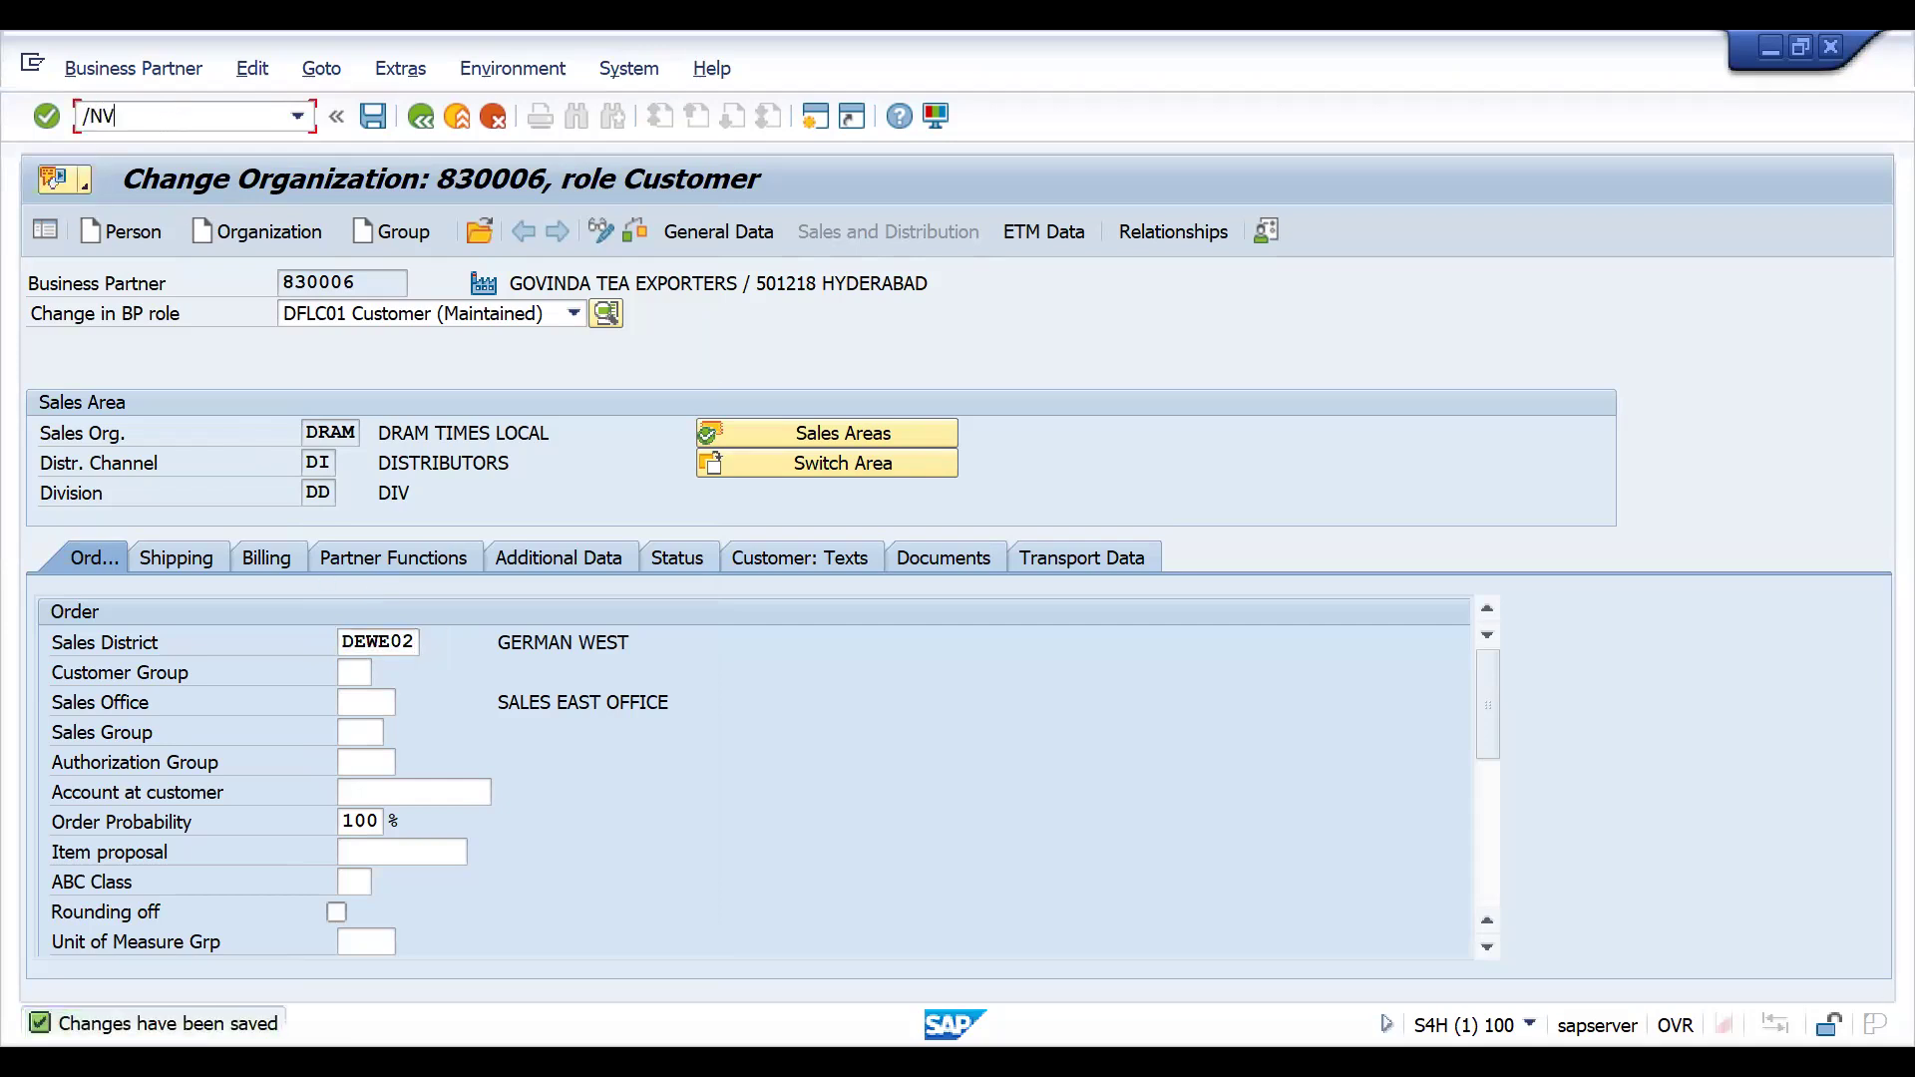
type("A01")
key("Return")
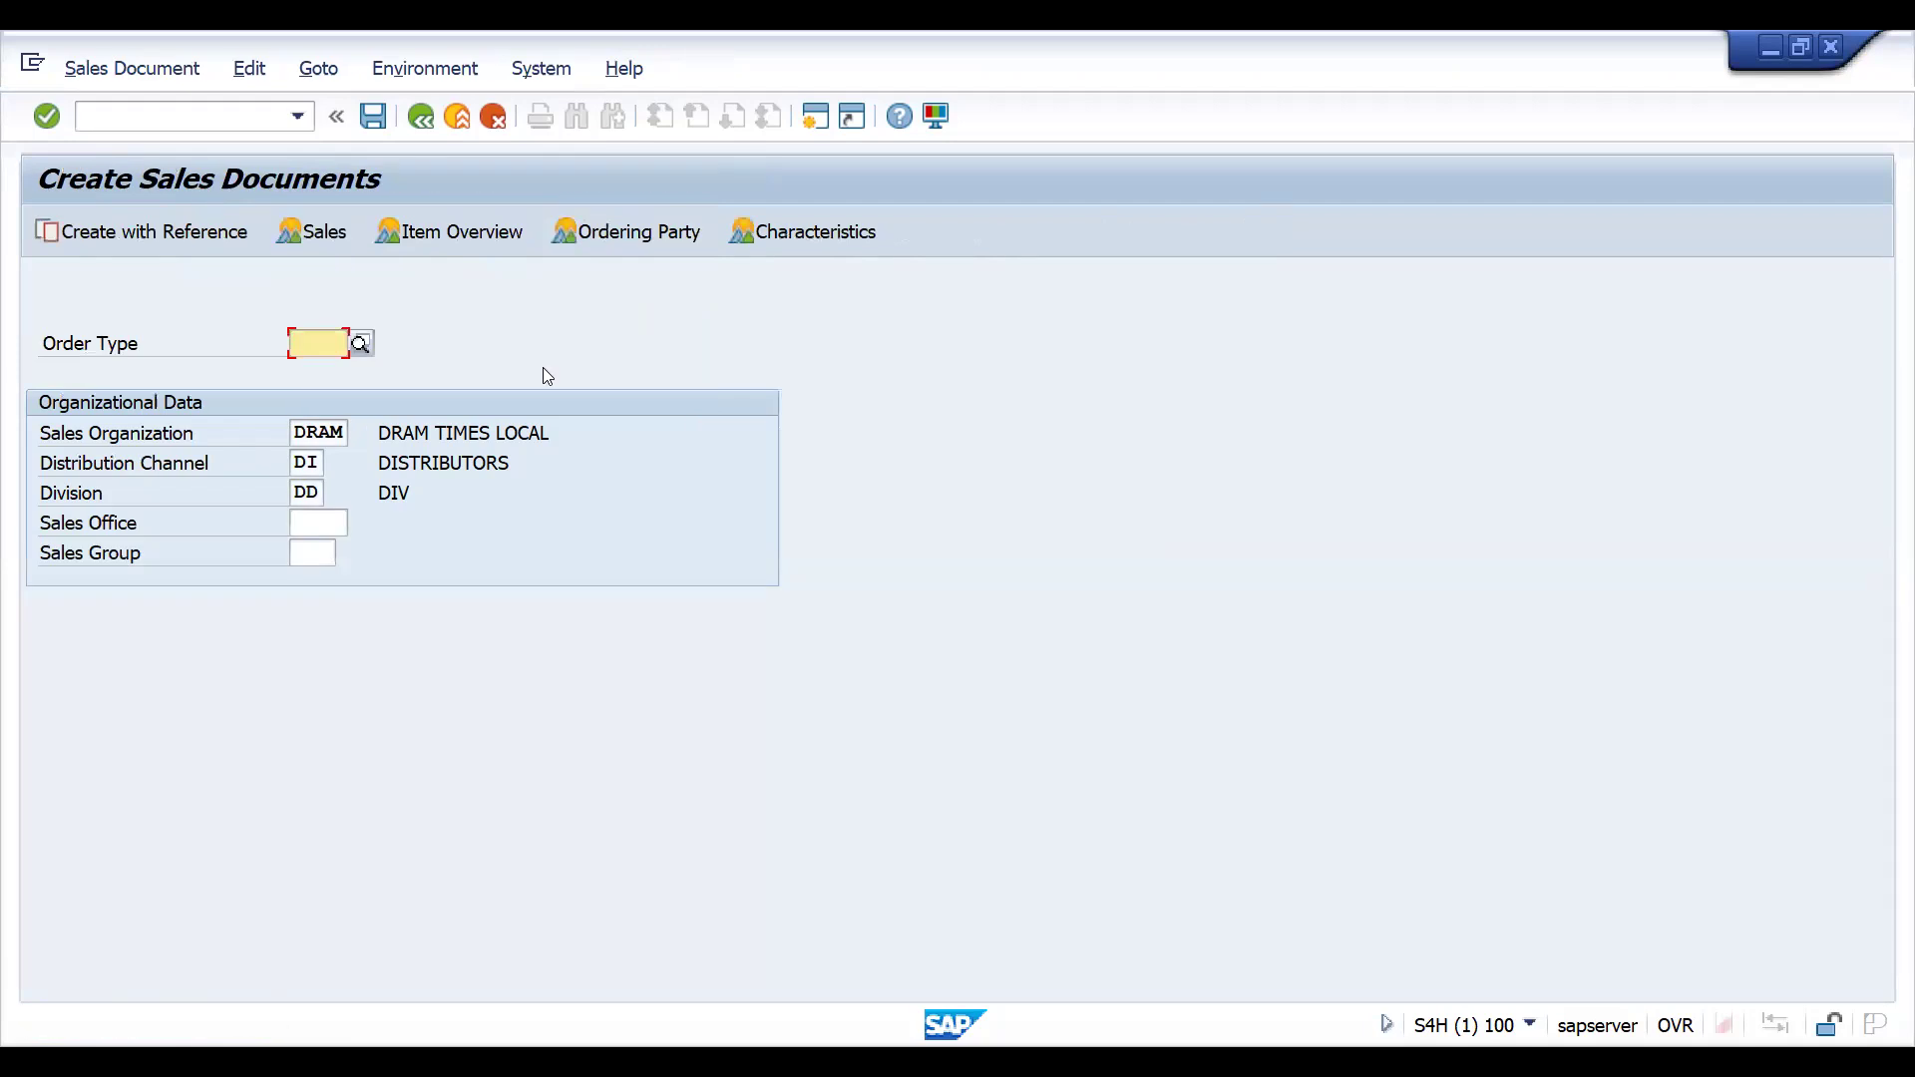
Set the order type to DOR1 and proceed to the standard order overview
type("DOR")
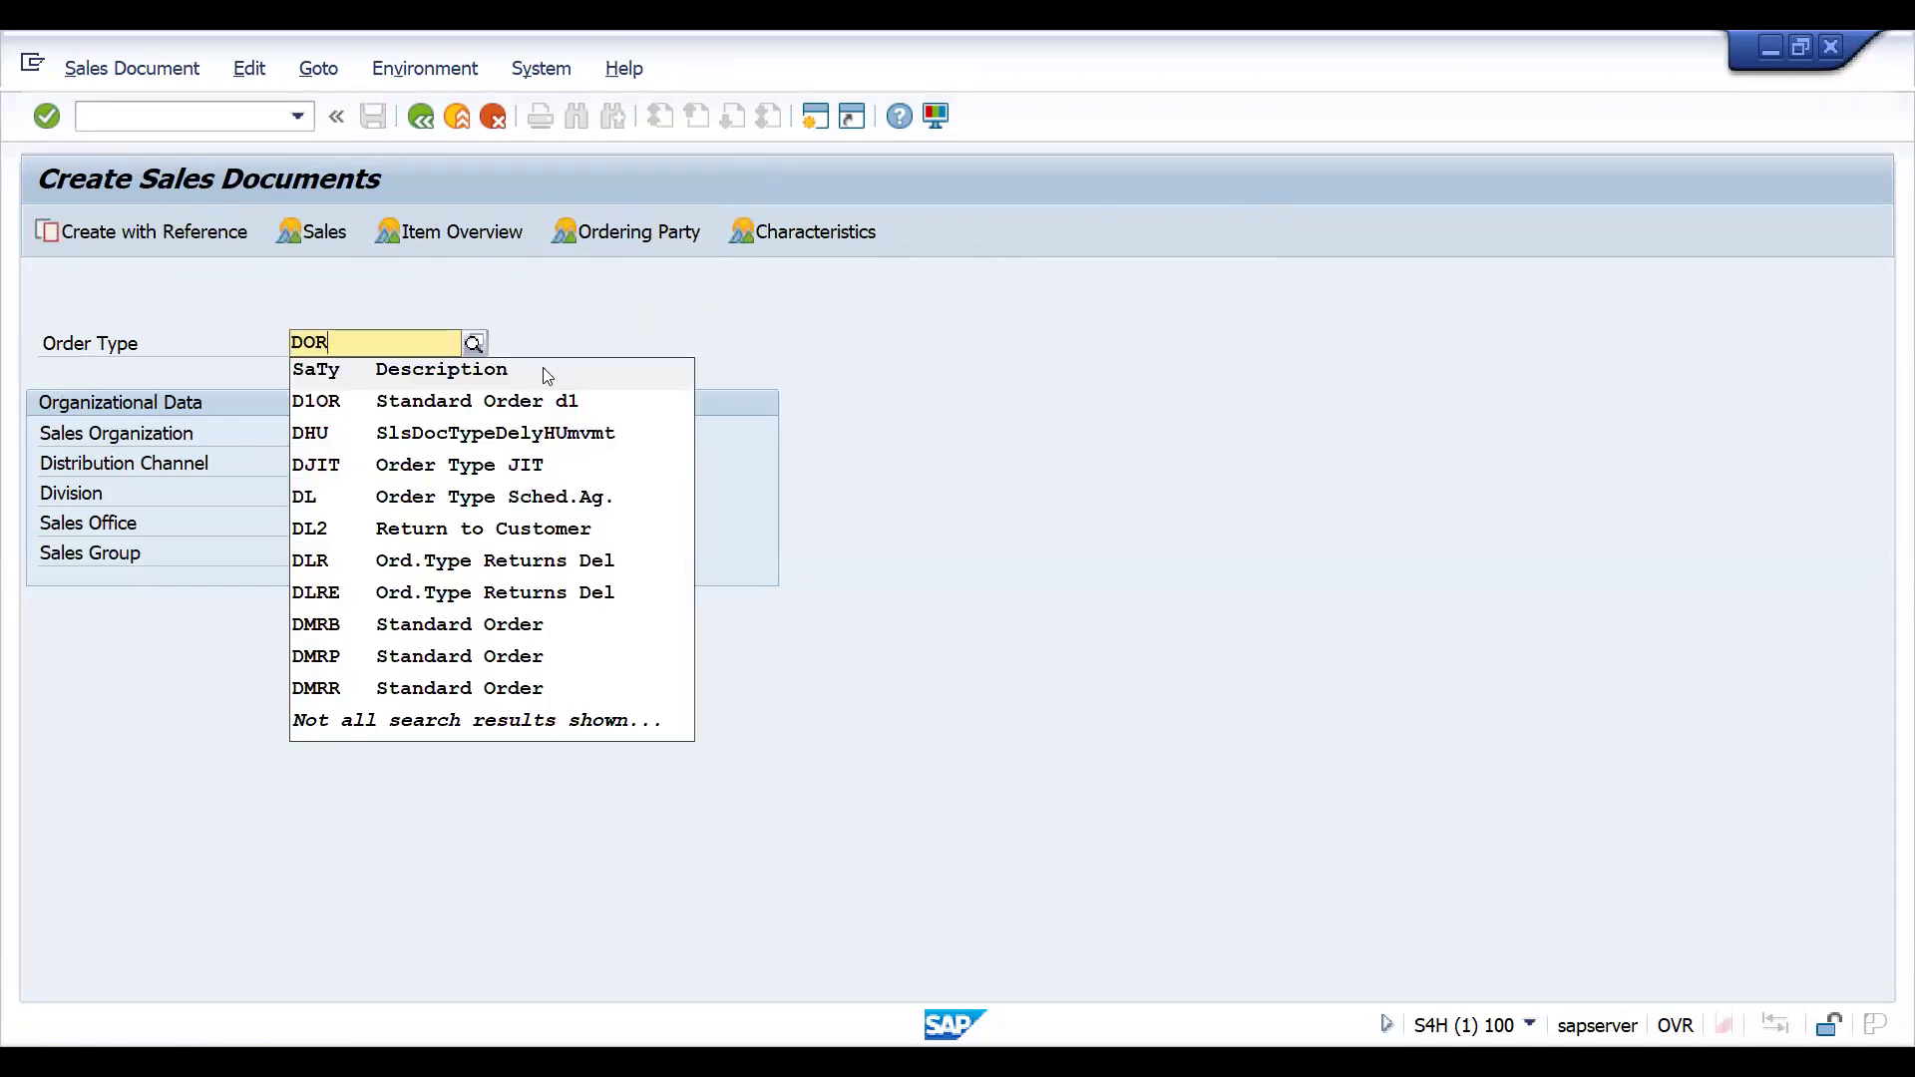
key("Return")
left_click(420, 117)
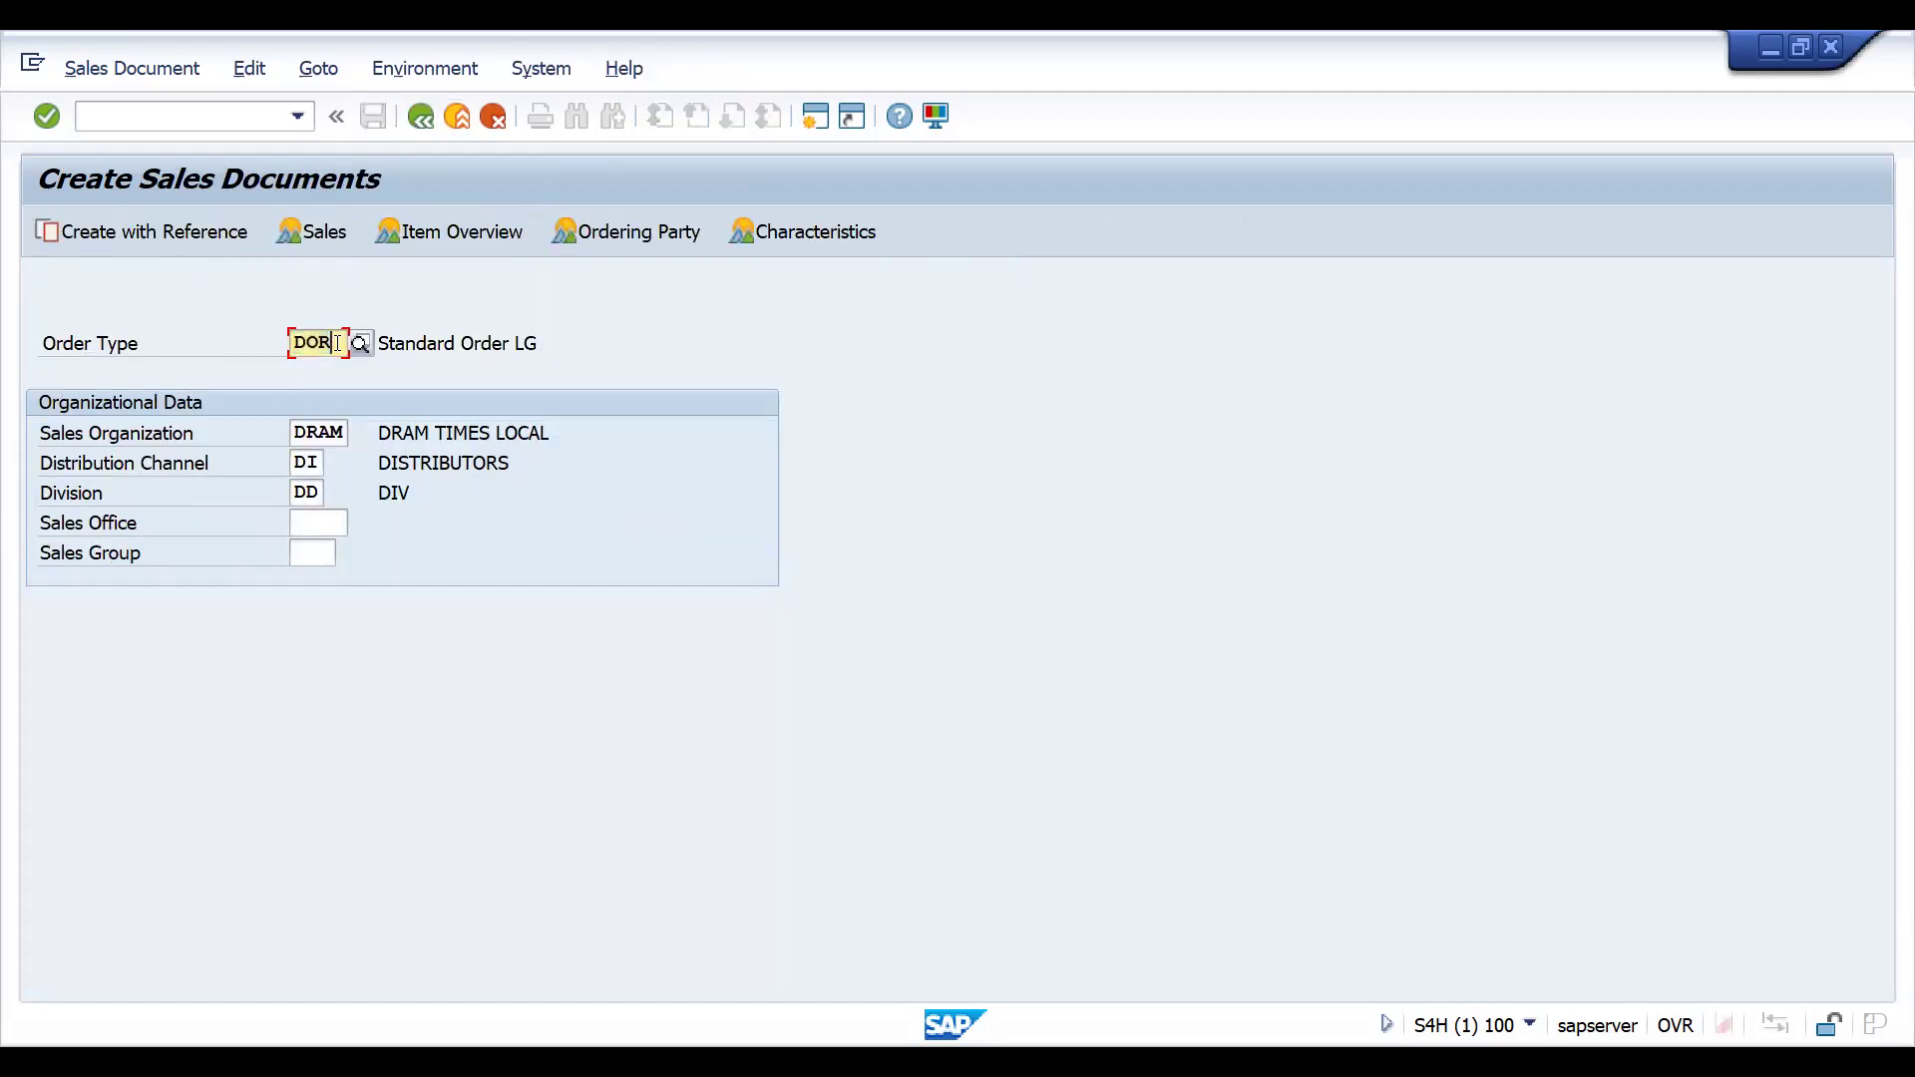
key("Return")
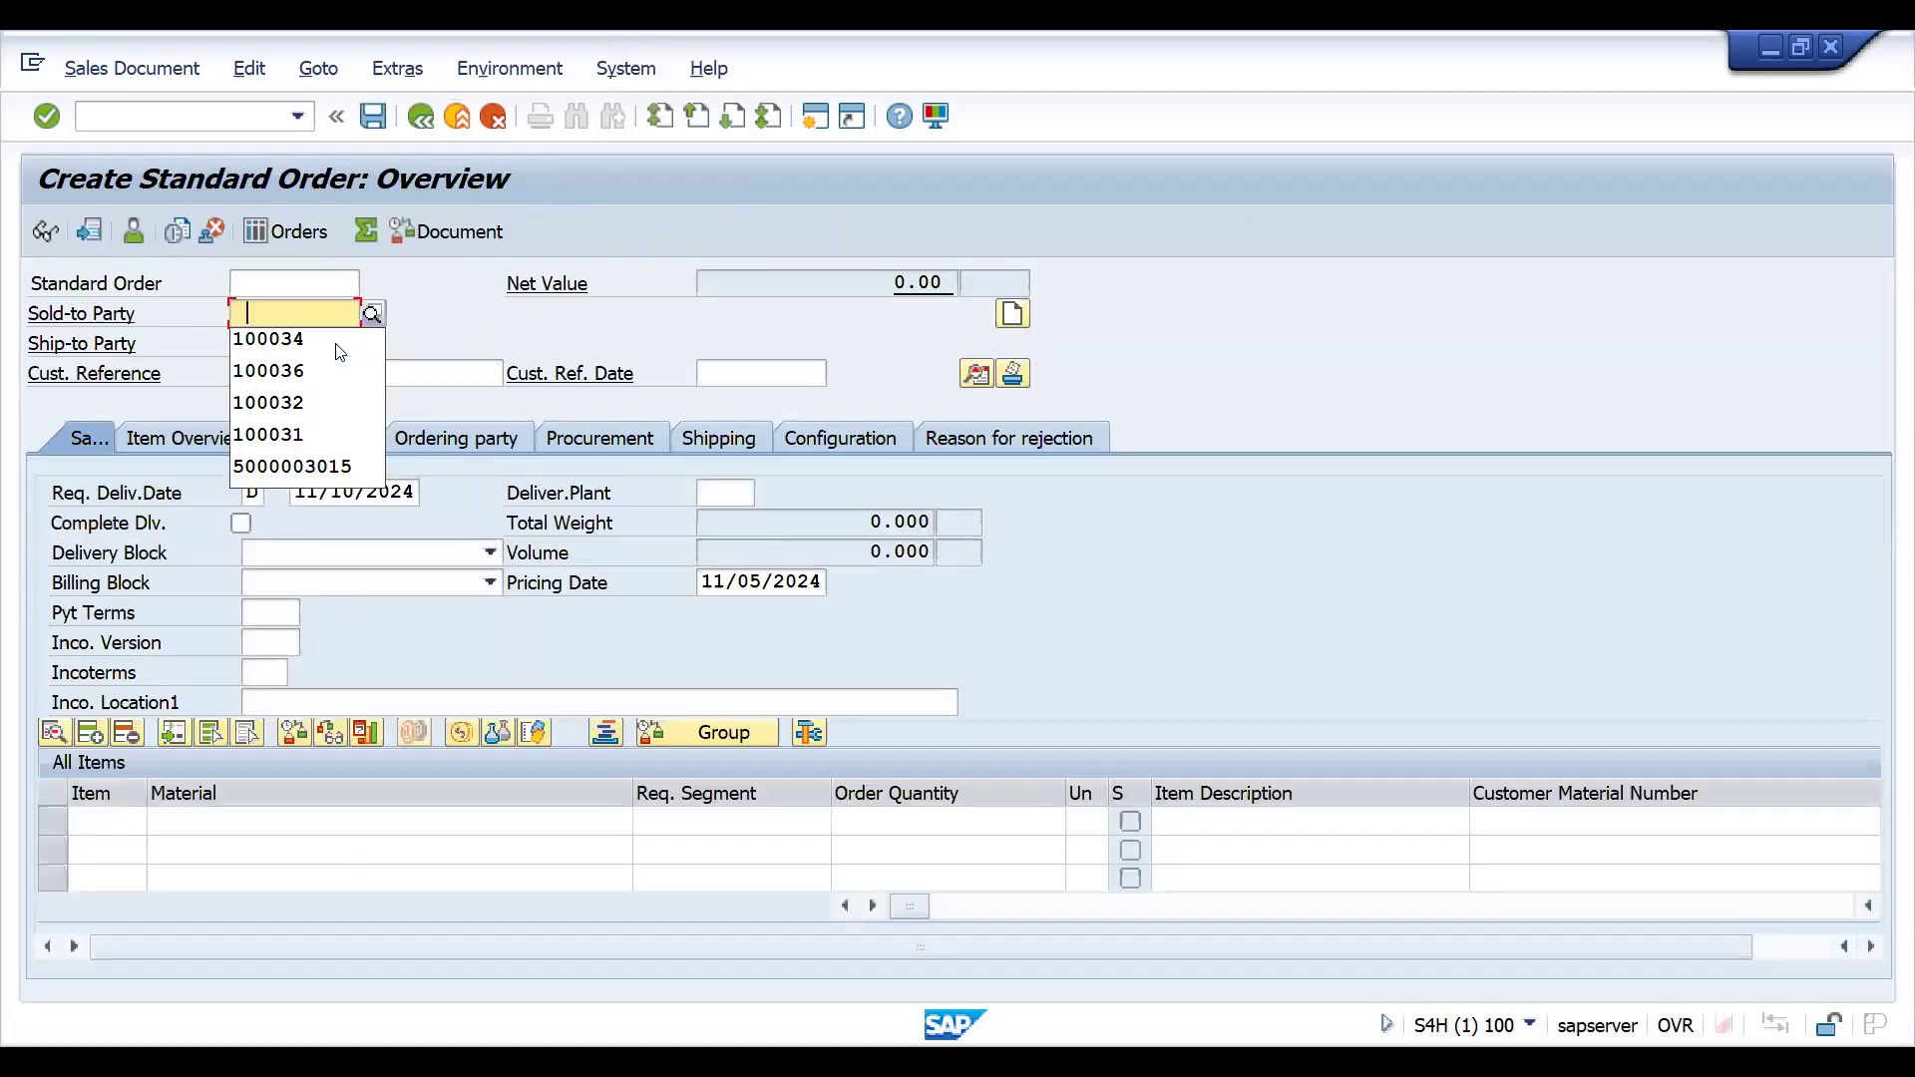
Enter the customer's number as sold-to party and dwedwesq as the customer reference
left_click(336, 341)
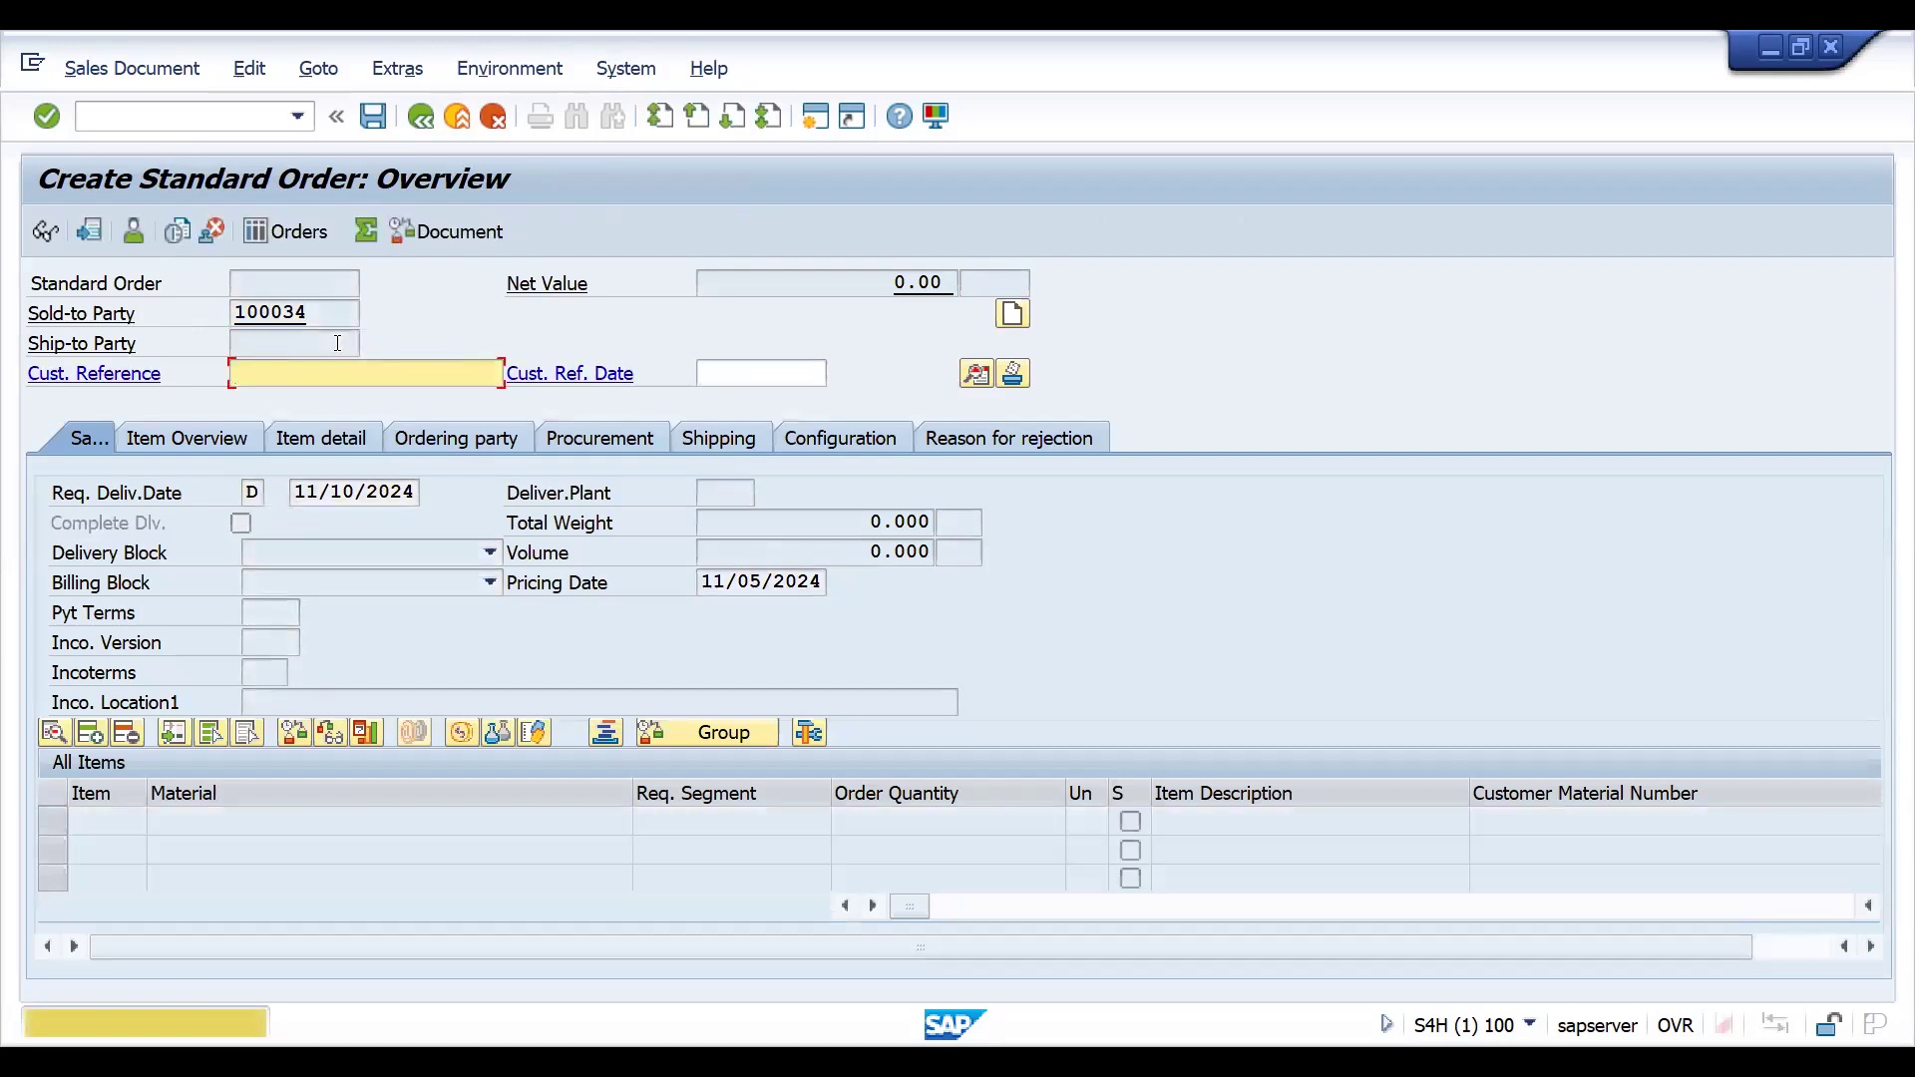
key("Down")
key("Return")
key("Return")
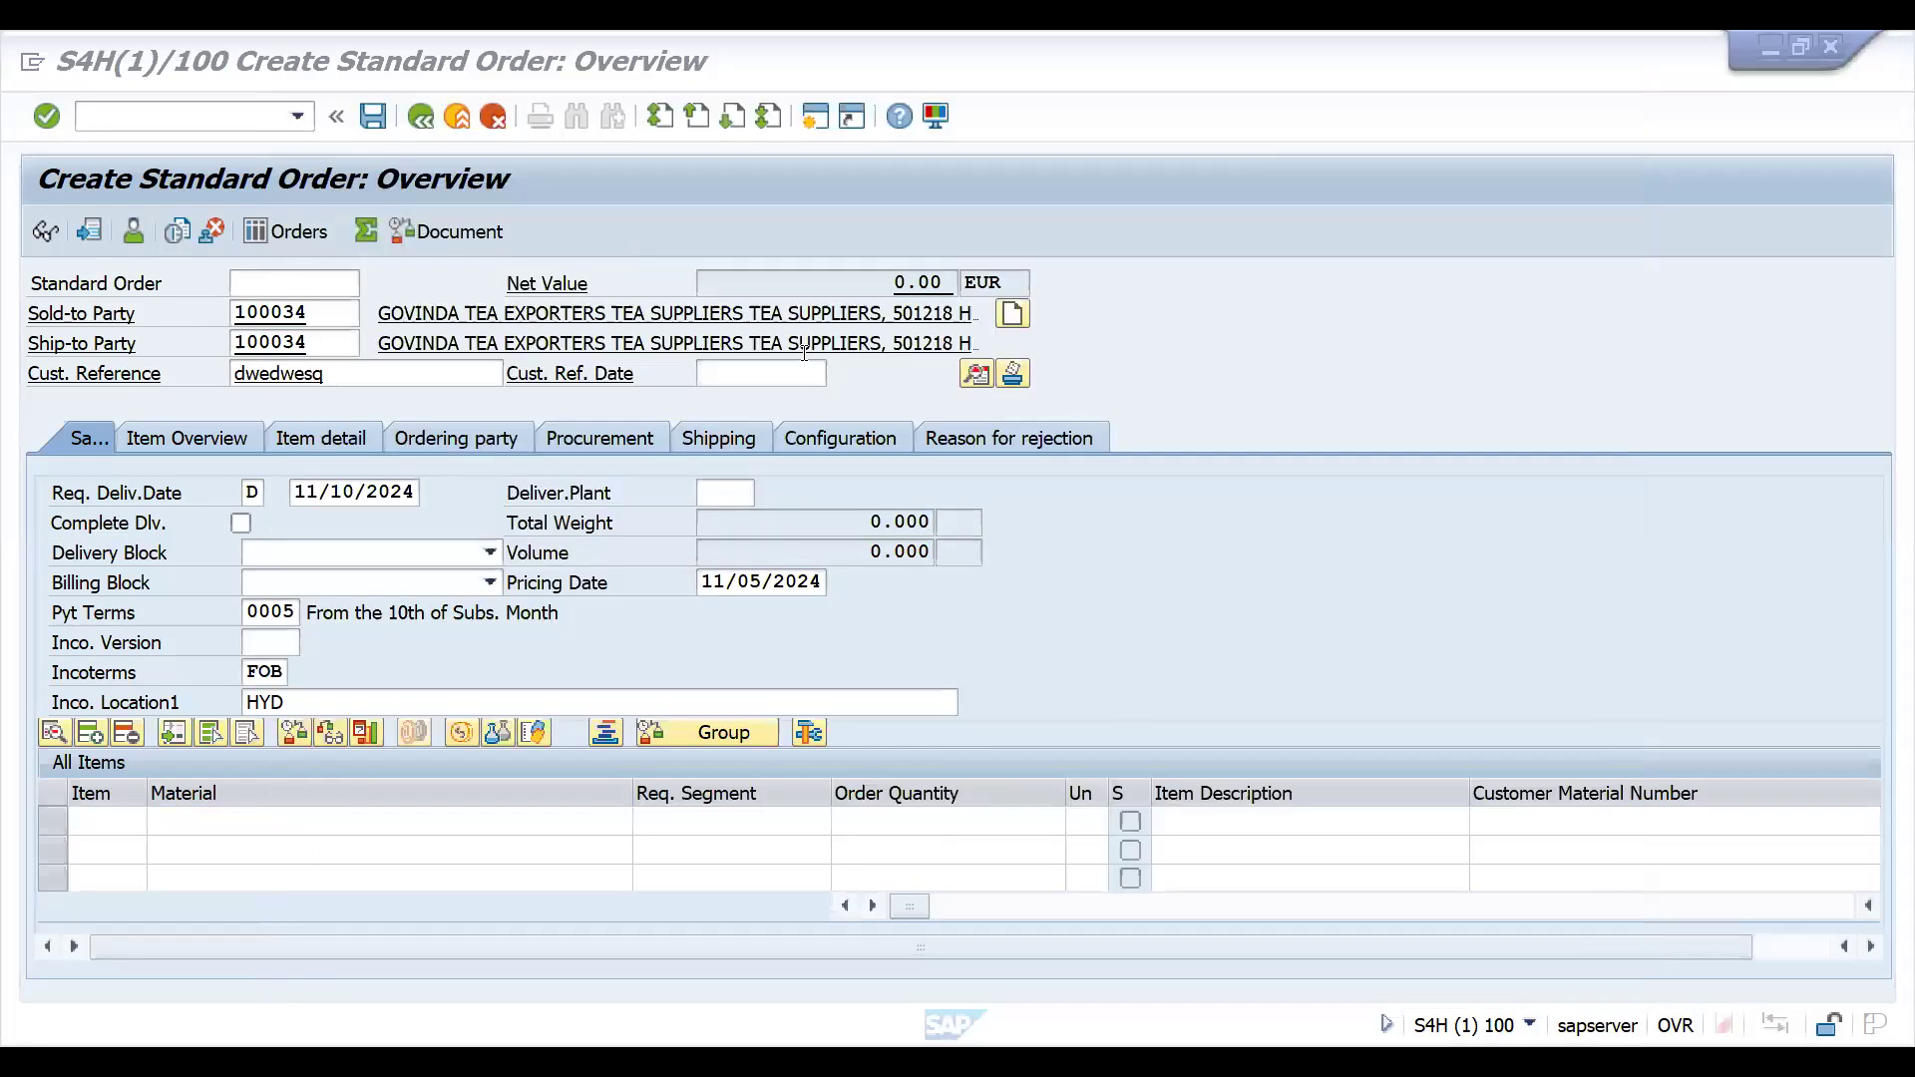
Check the sales district in the order's header data and return to the order overview
left_click(976, 374)
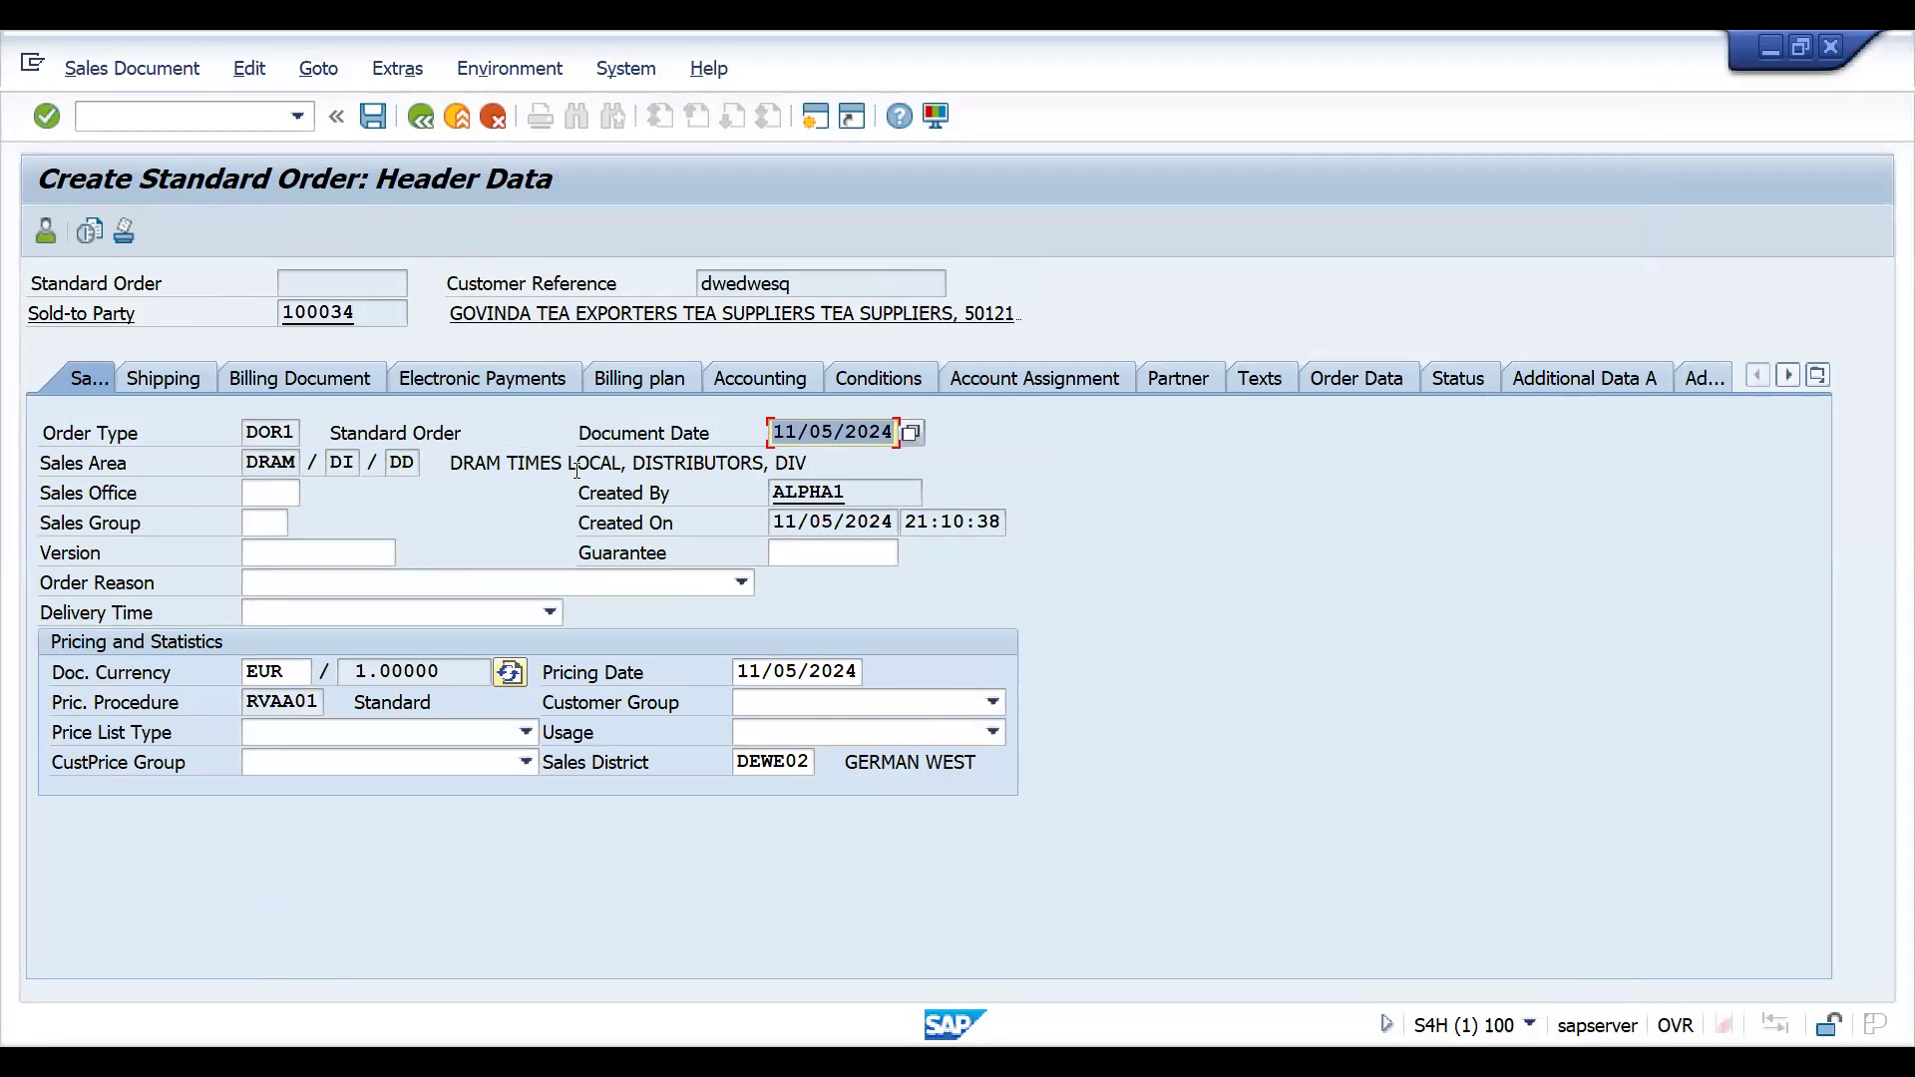
left_click(785, 763)
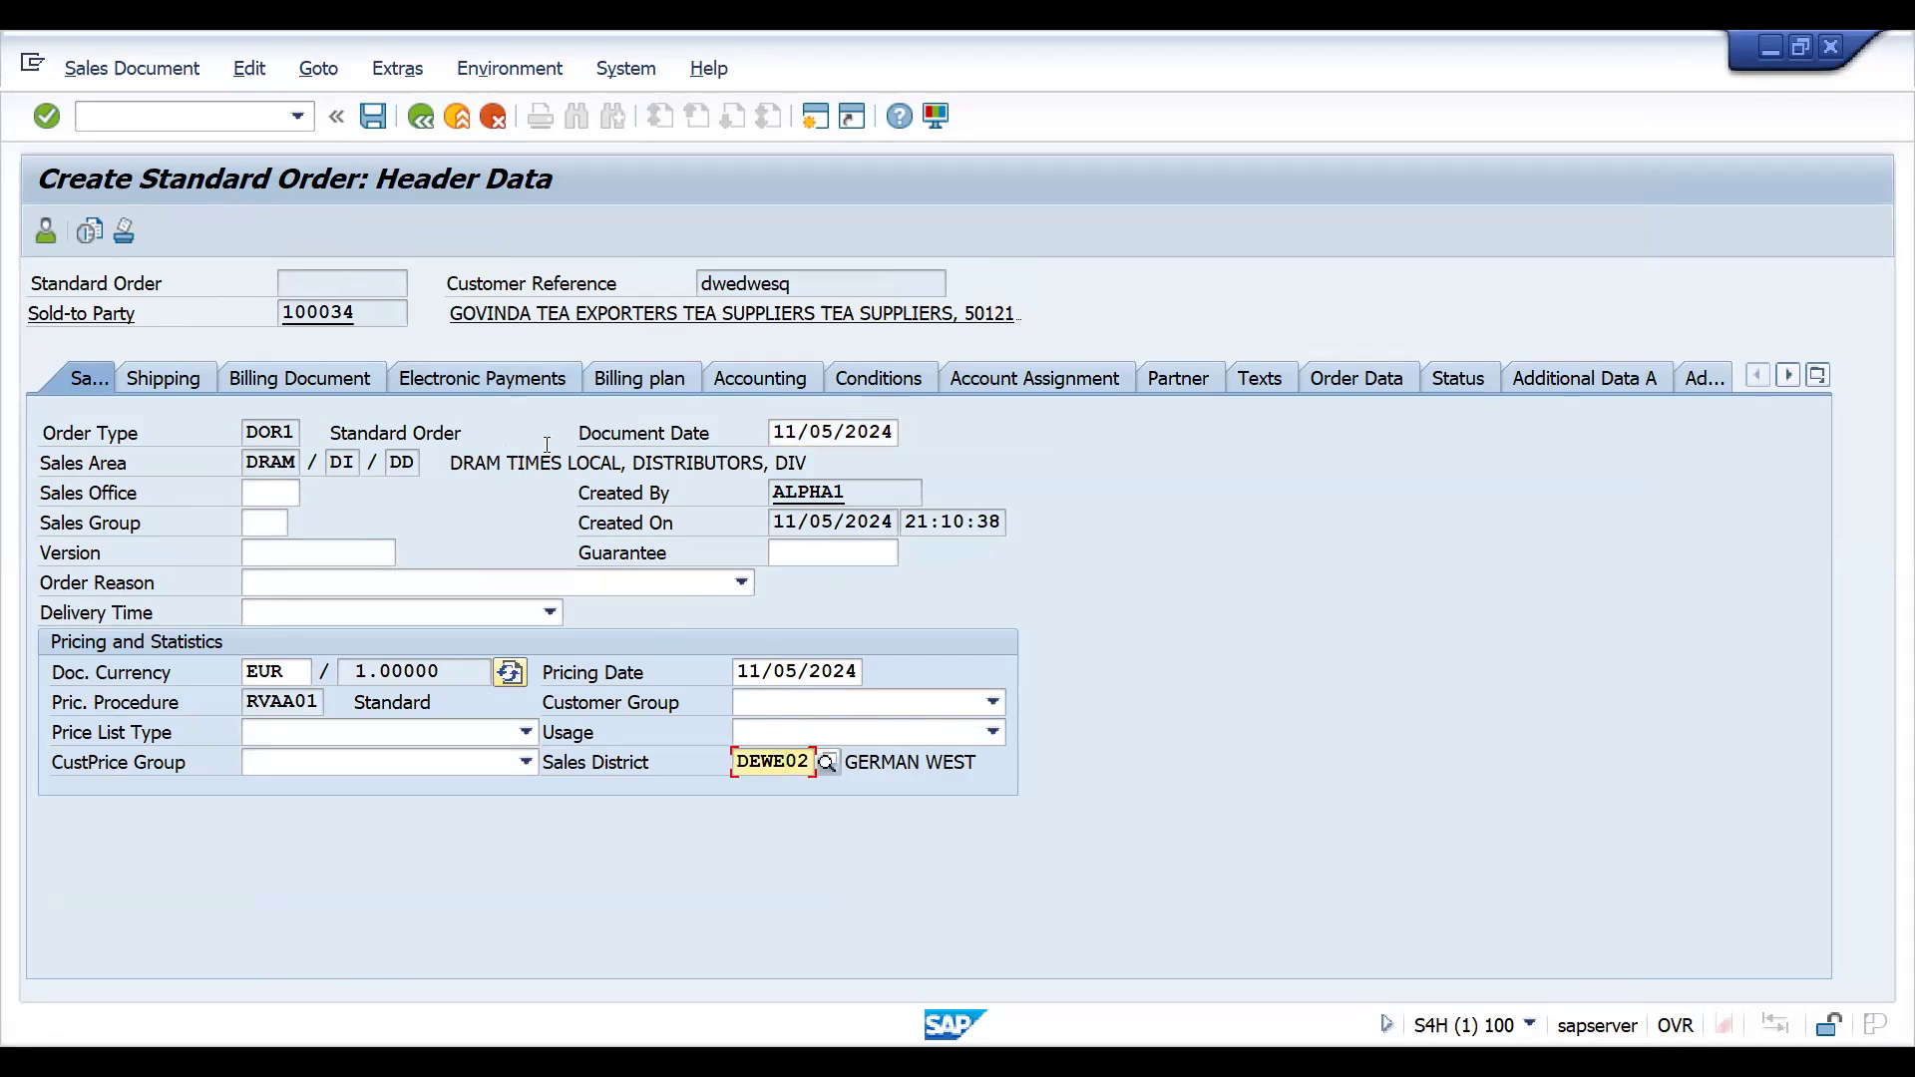
left_click(422, 119)
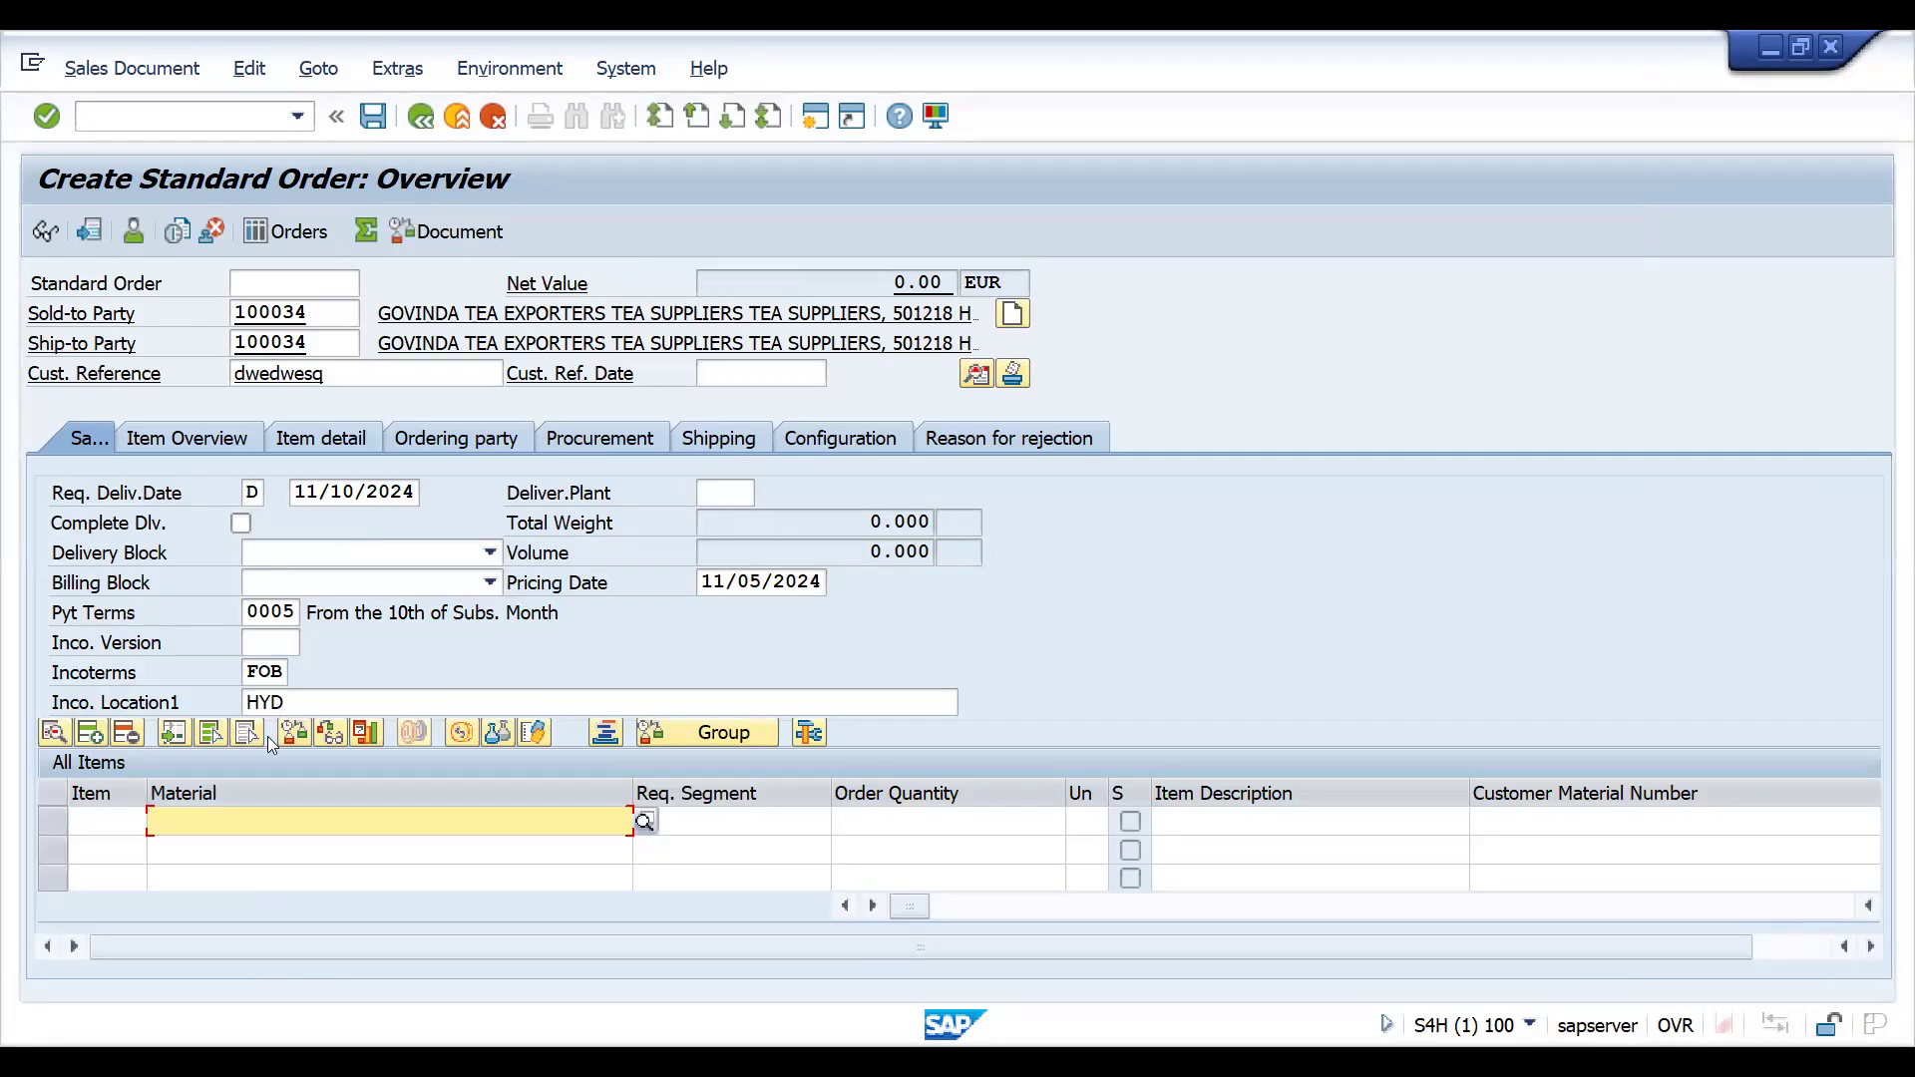
Add material 25886 with an order quantity of 1 and open the item's Sales B data
key("Down")
key("Tab")
key("Tab")
type("1")
key("Return")
double_click(475, 818)
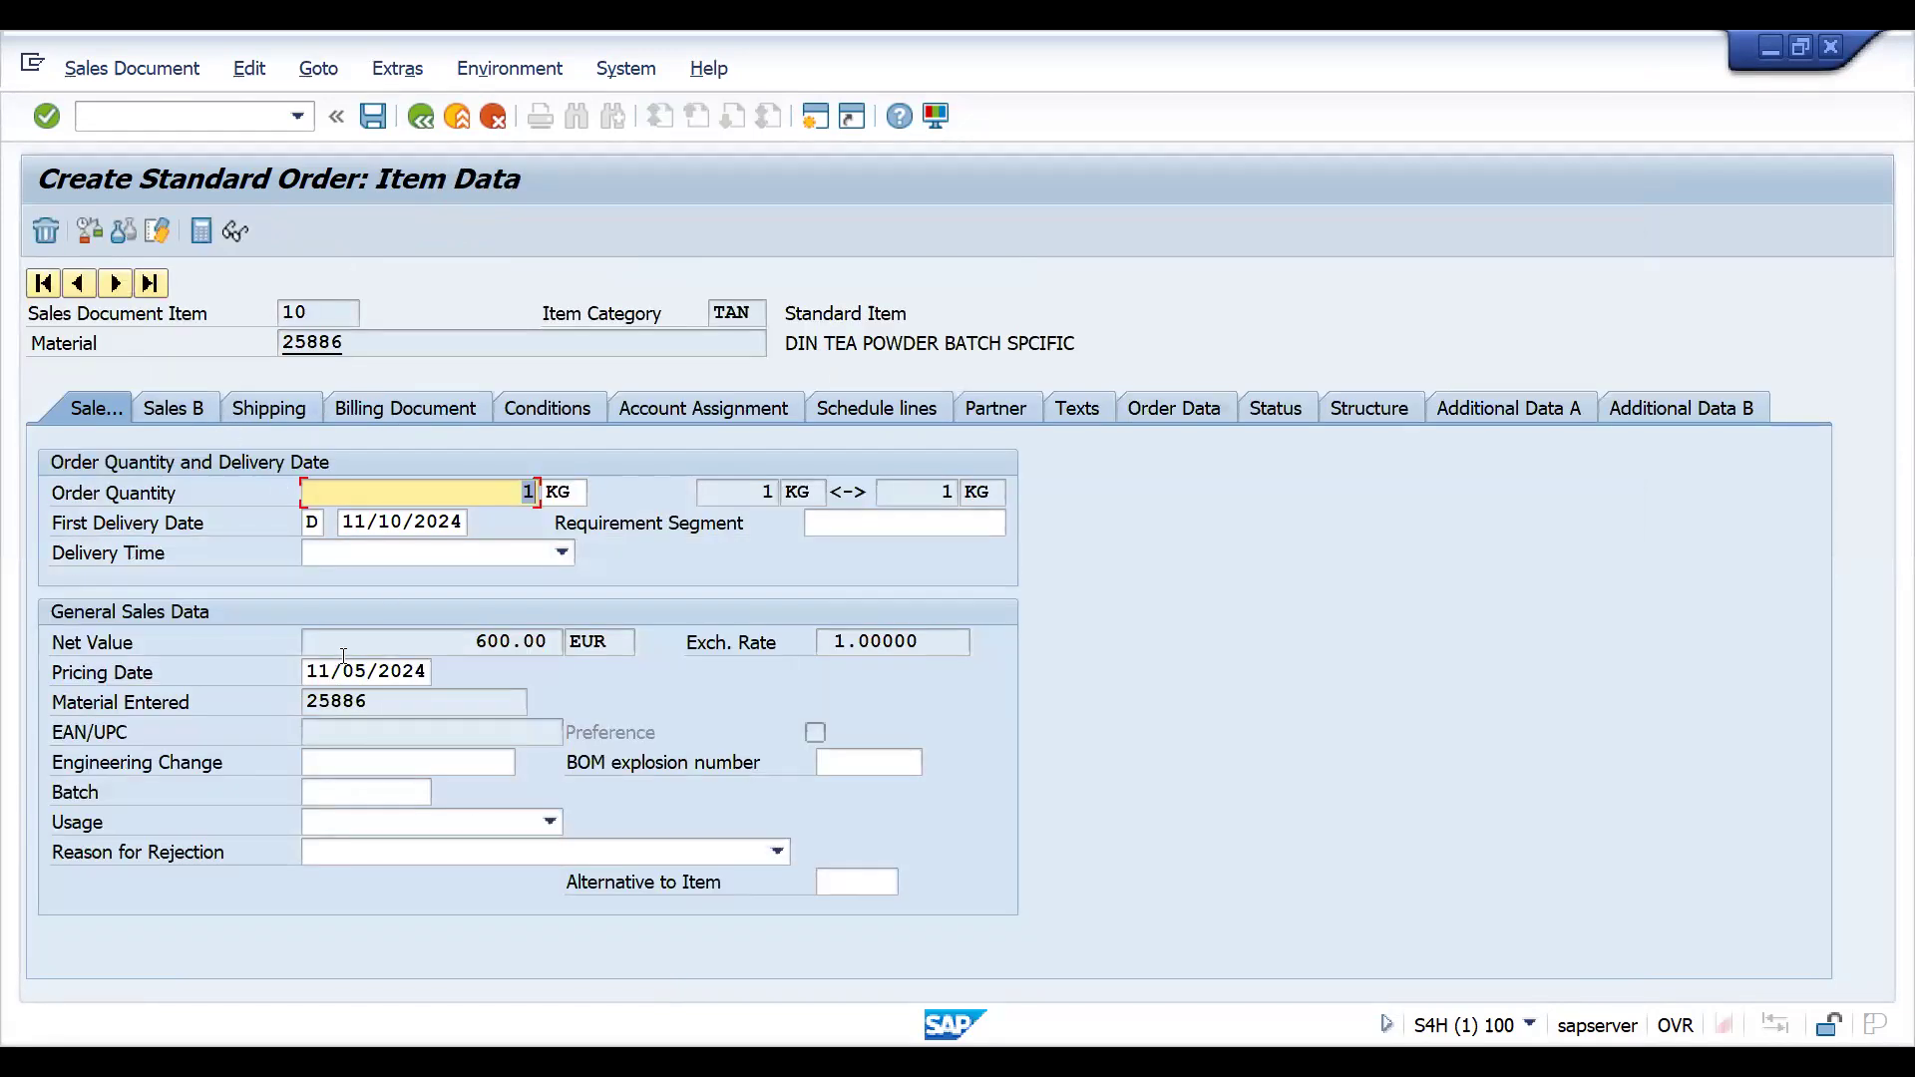
left_click(152, 411)
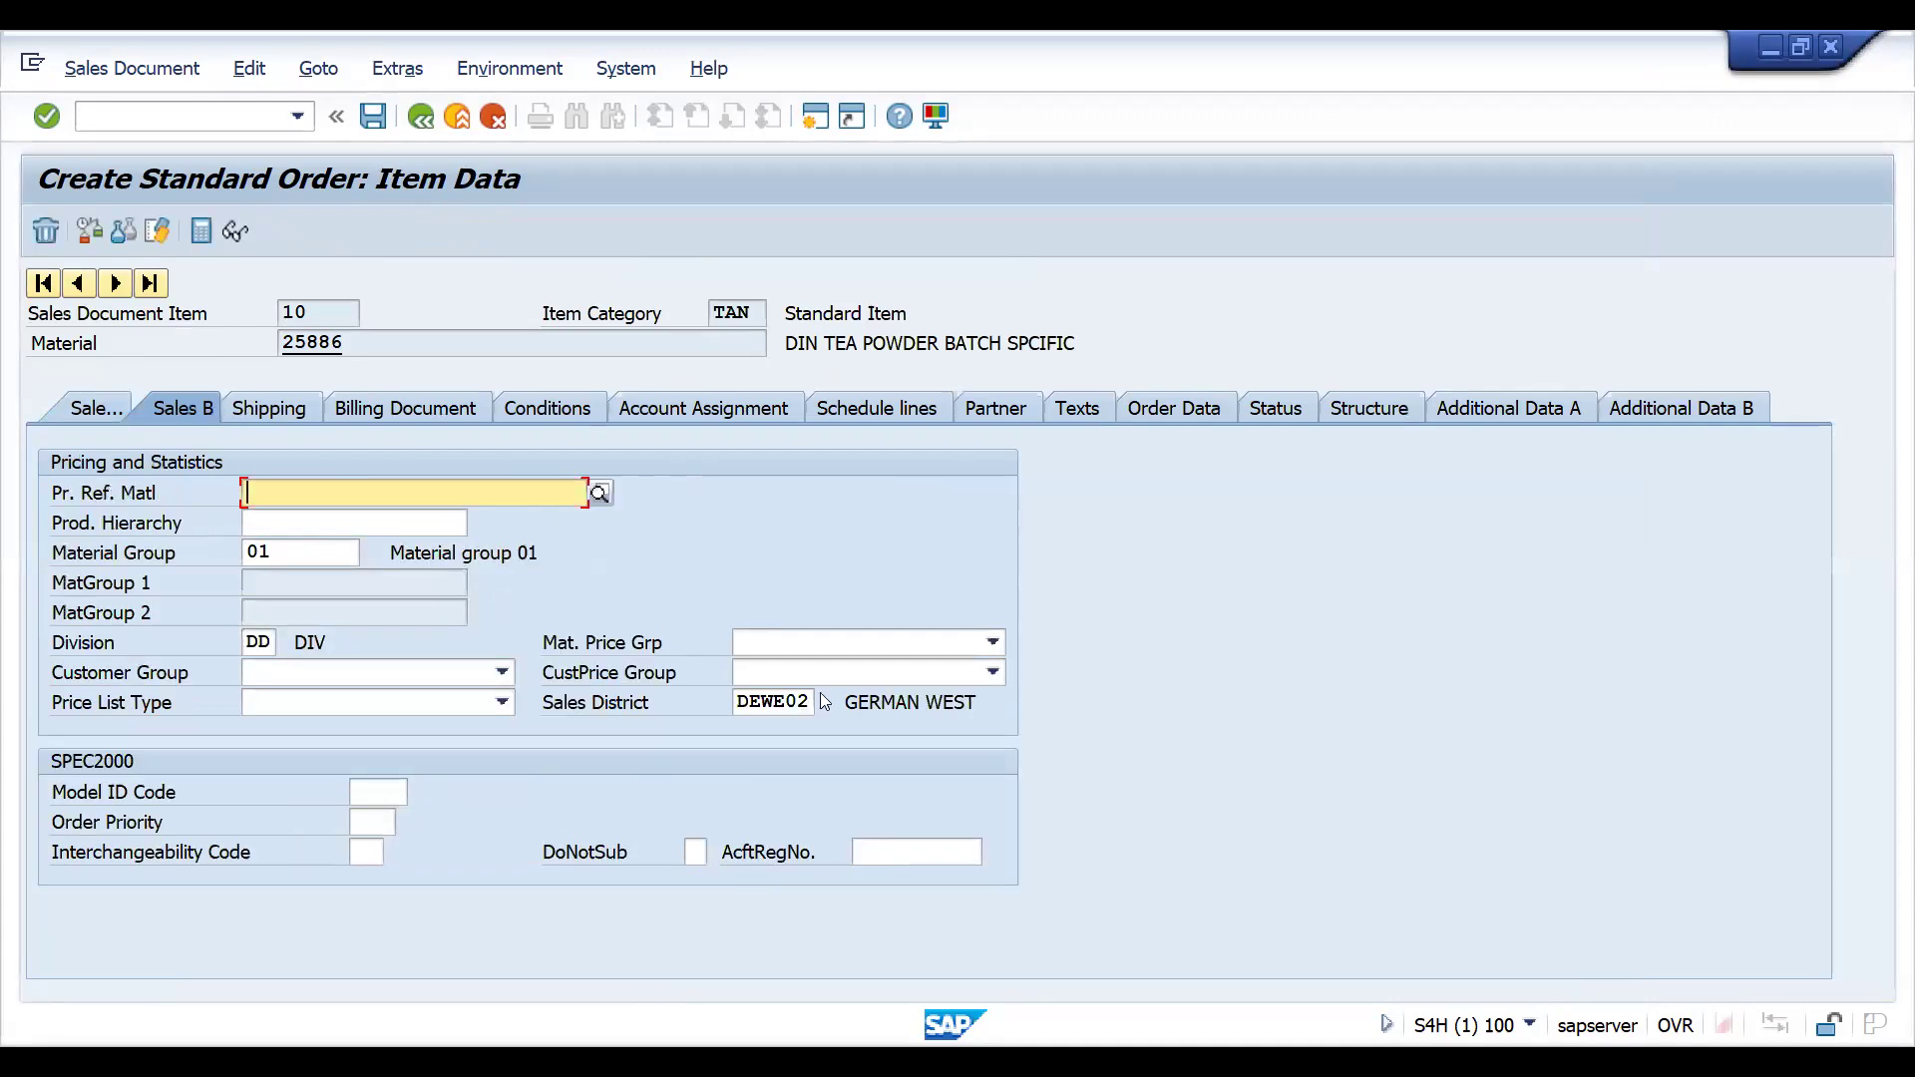
Try to change the item's sales district to DEWE03 and to DEWE01
left_click(802, 706)
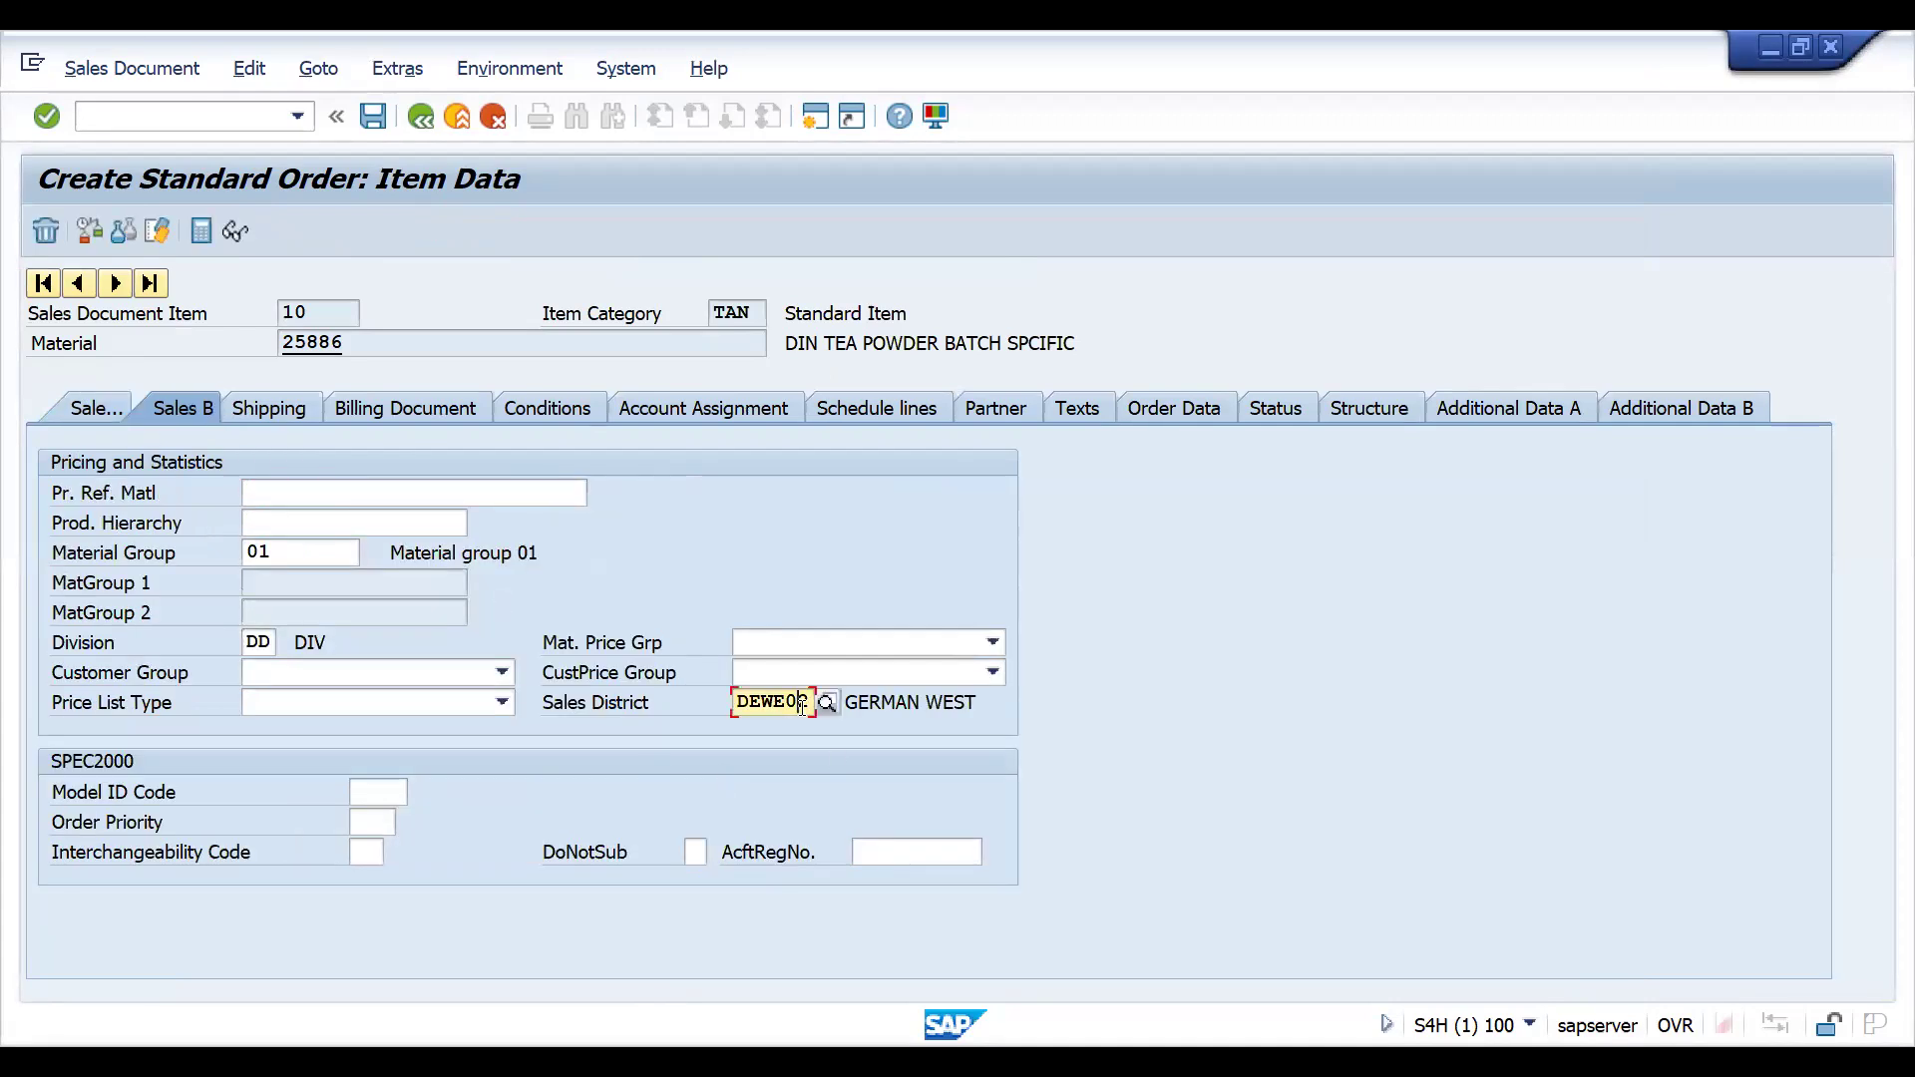
type("3")
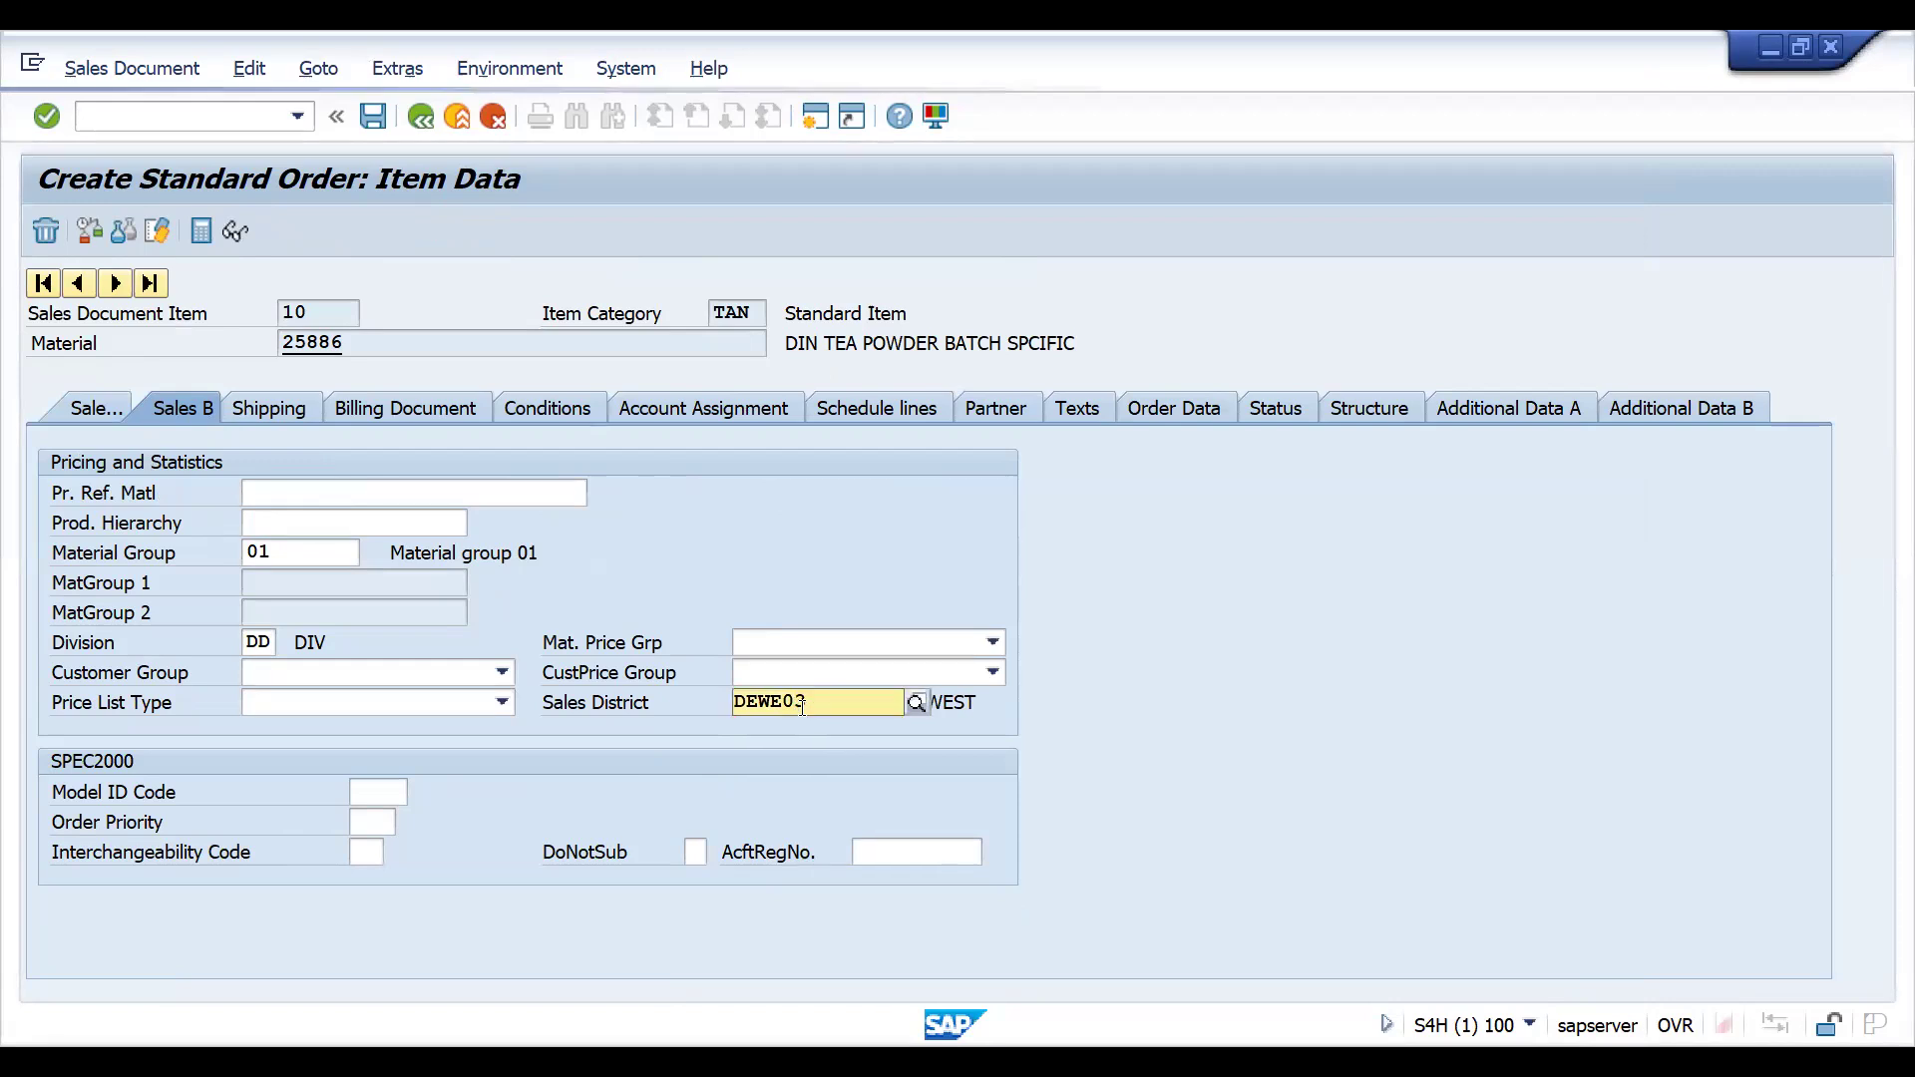
key("Return")
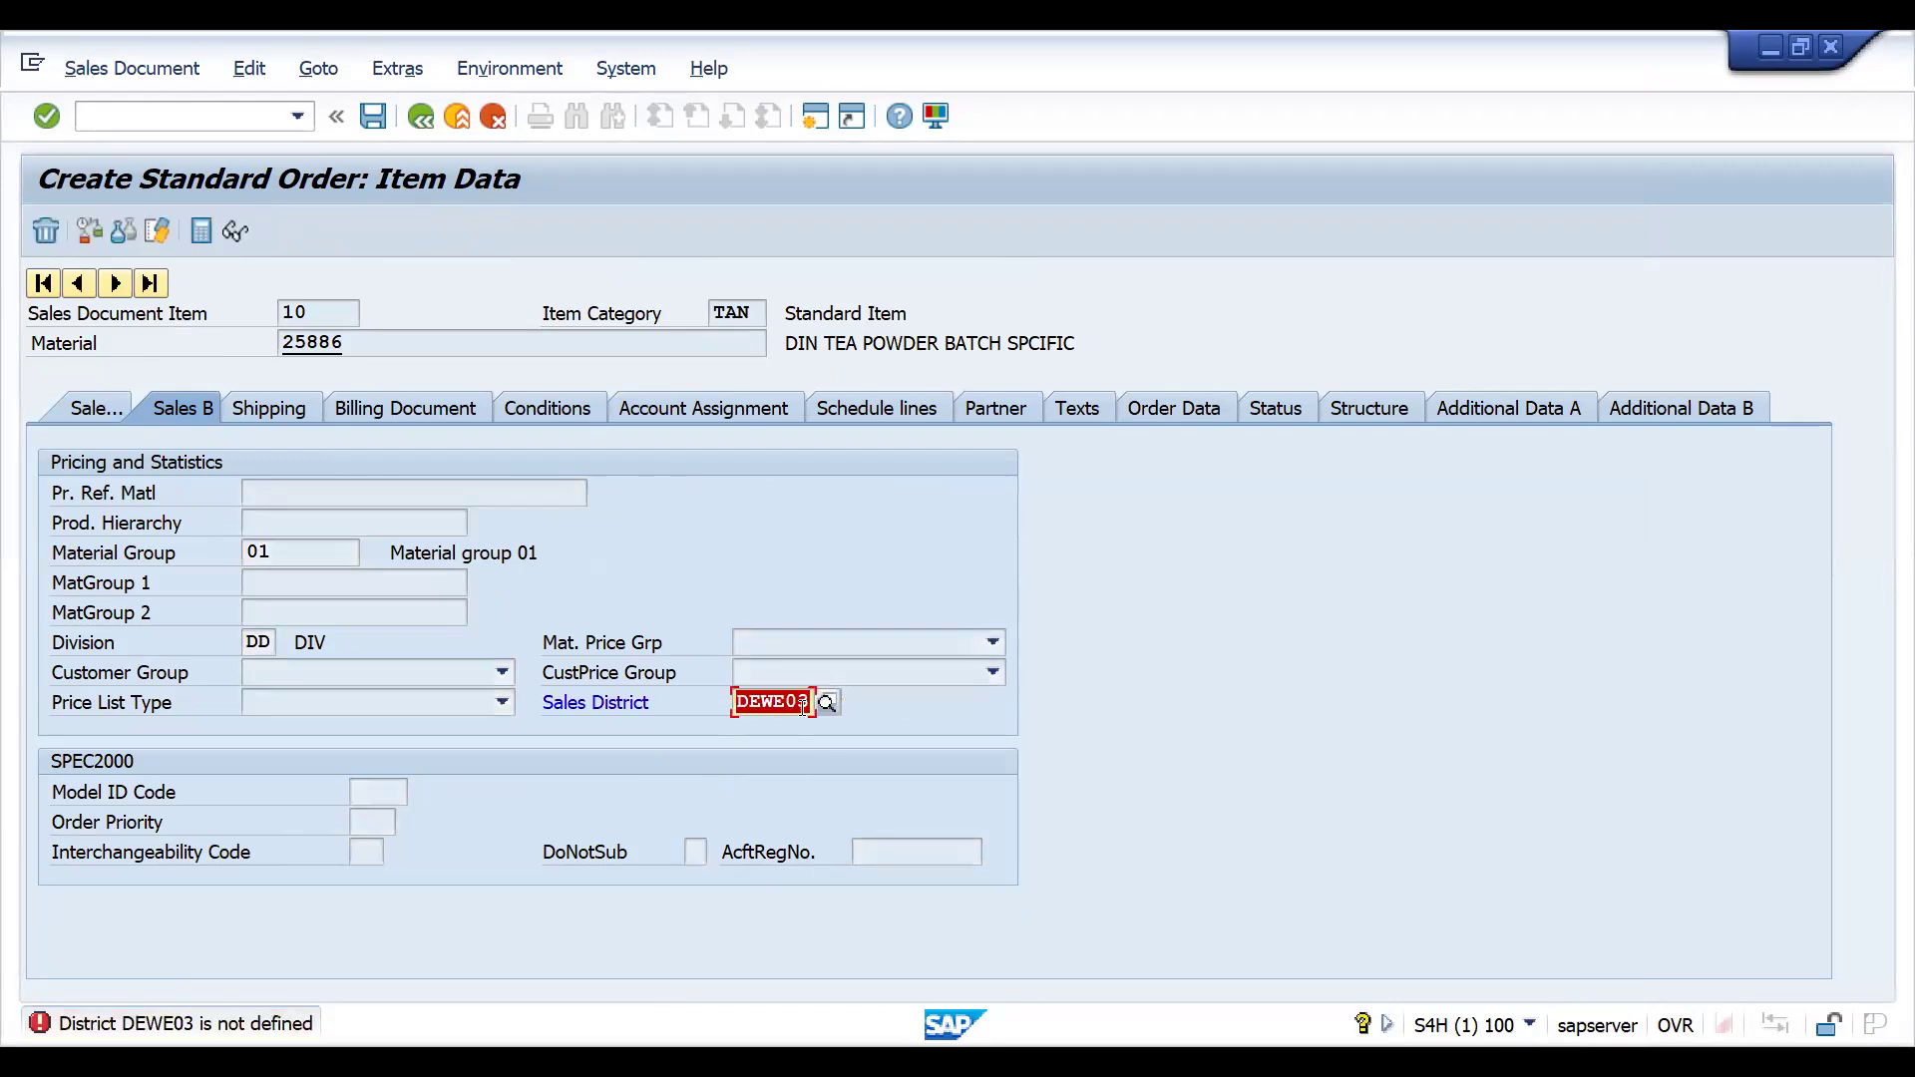
left_click(810, 705)
key("BackSpace")
type("1")
key("Return")
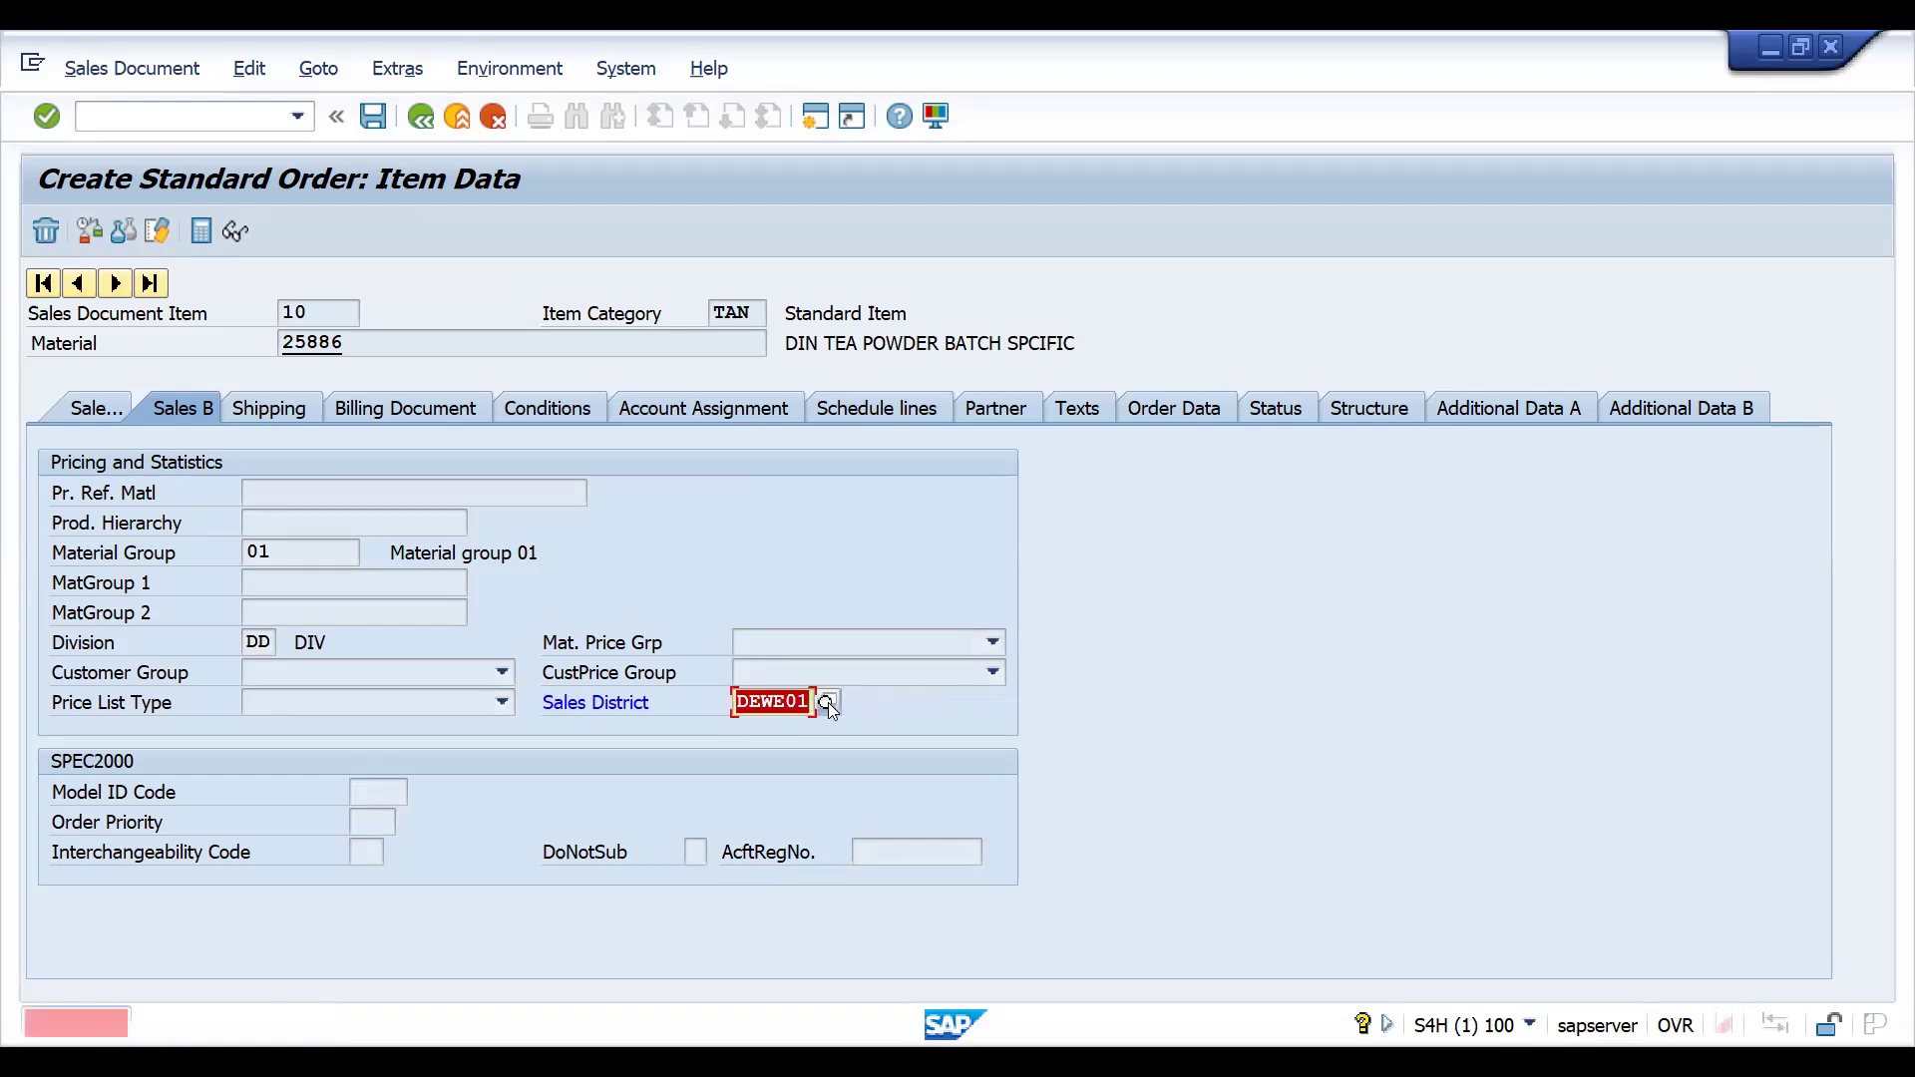
Set the item's sales district to DENR03 (GERMAN NORTH) and return to the order overview
key("F4")
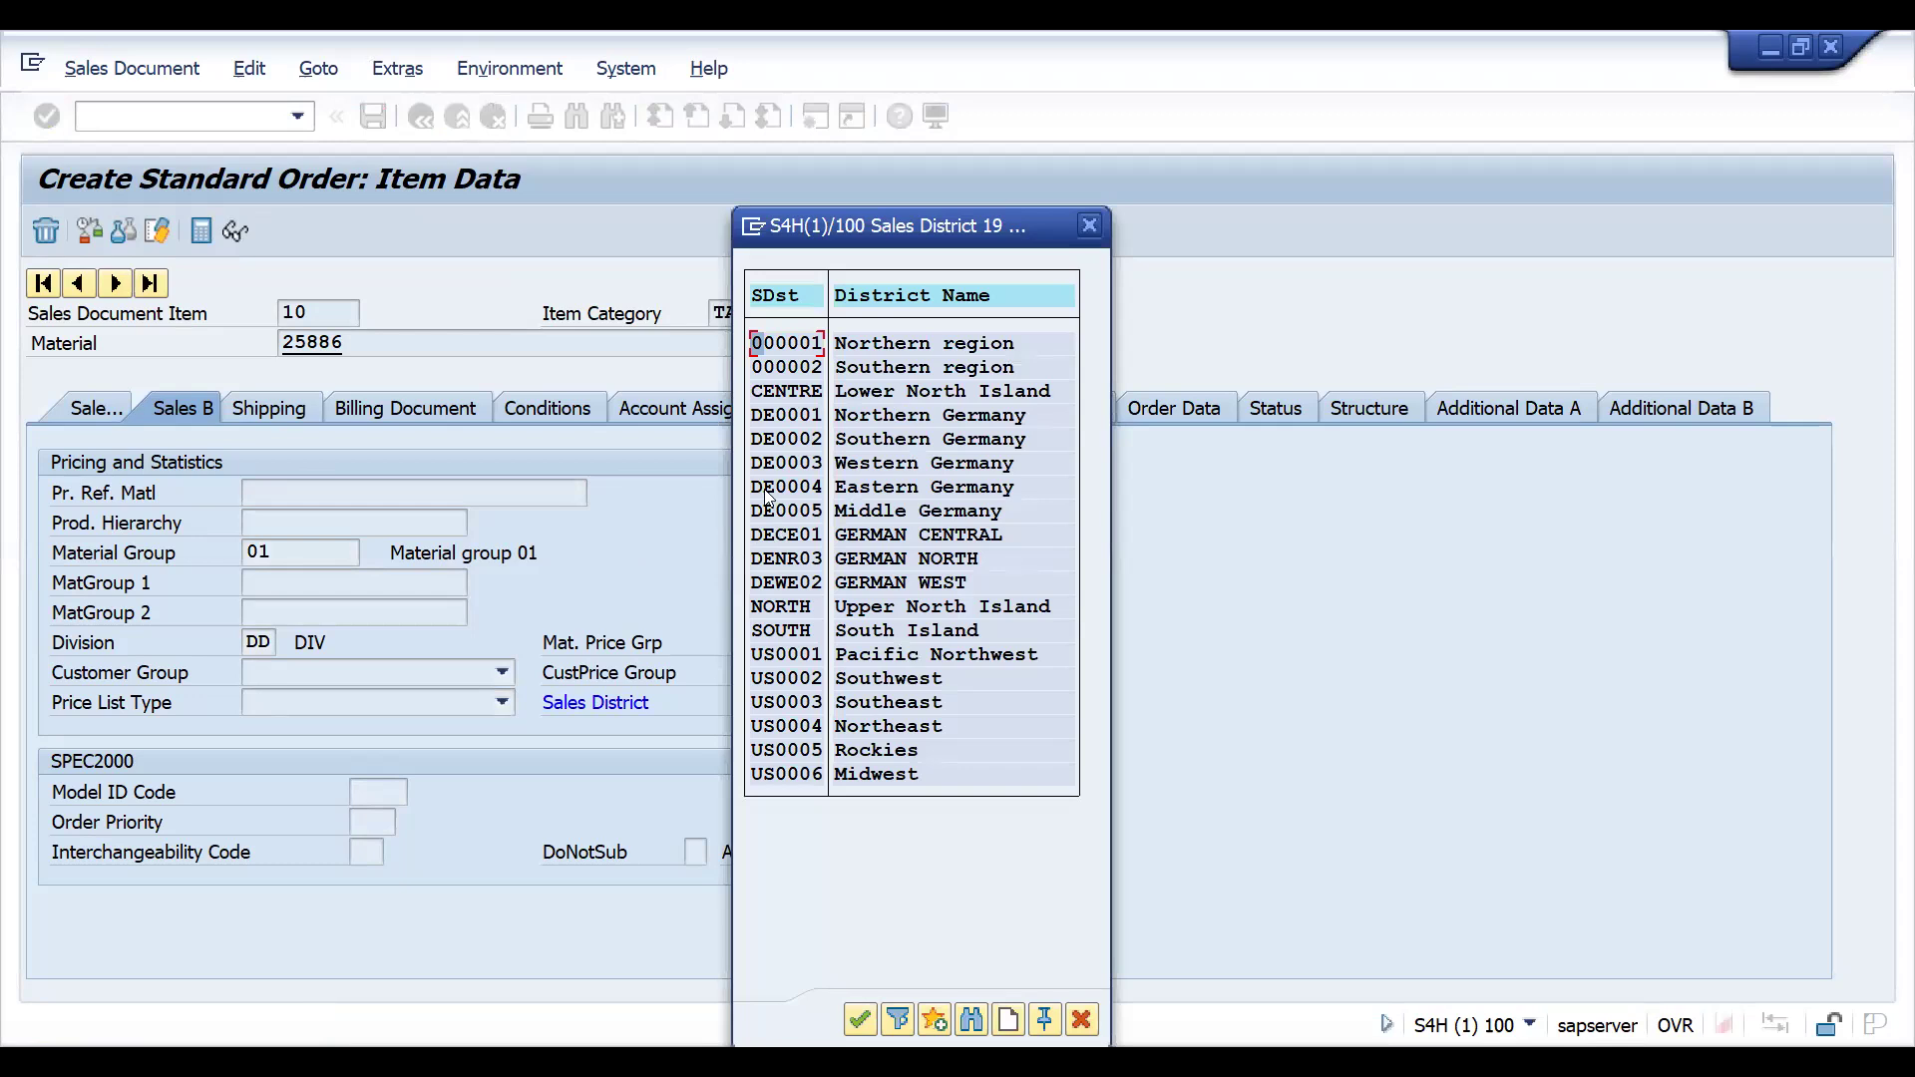
double_click(763, 560)
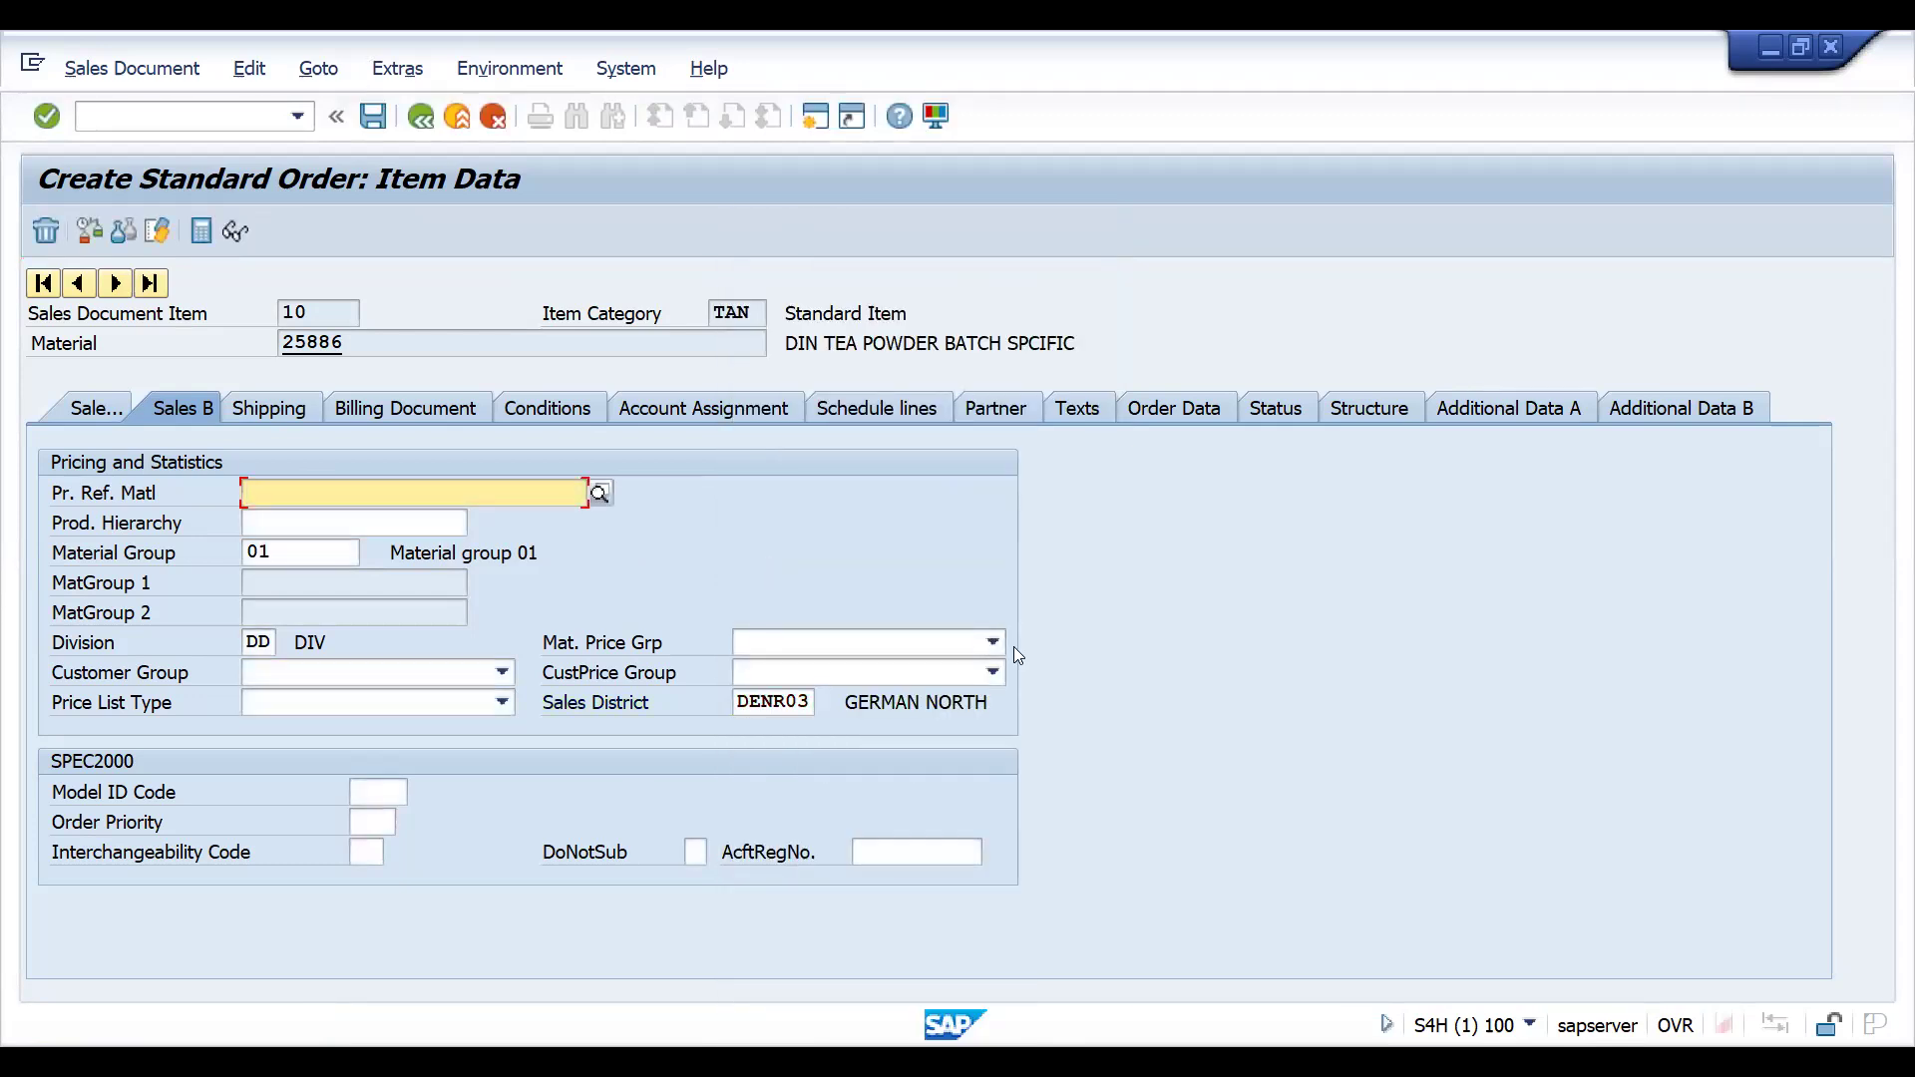
left_click(421, 117)
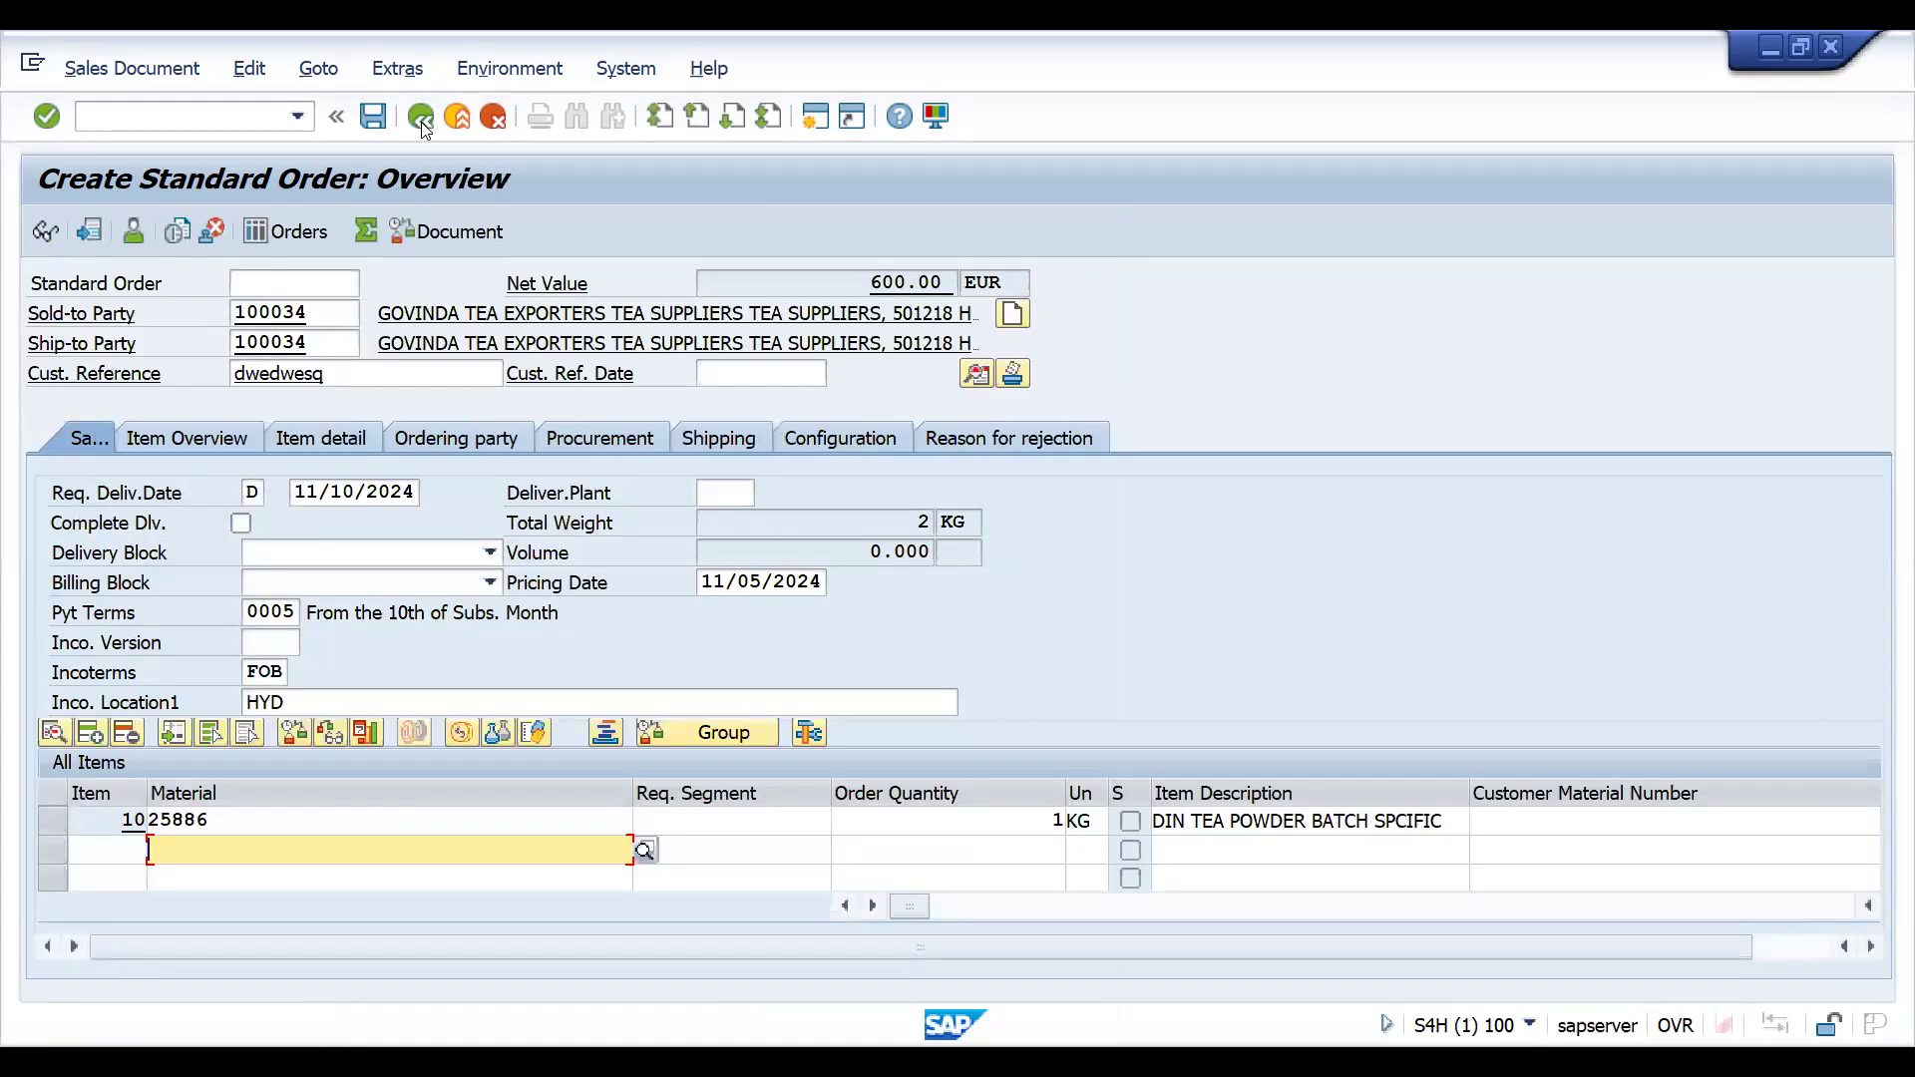
left_click(421, 118)
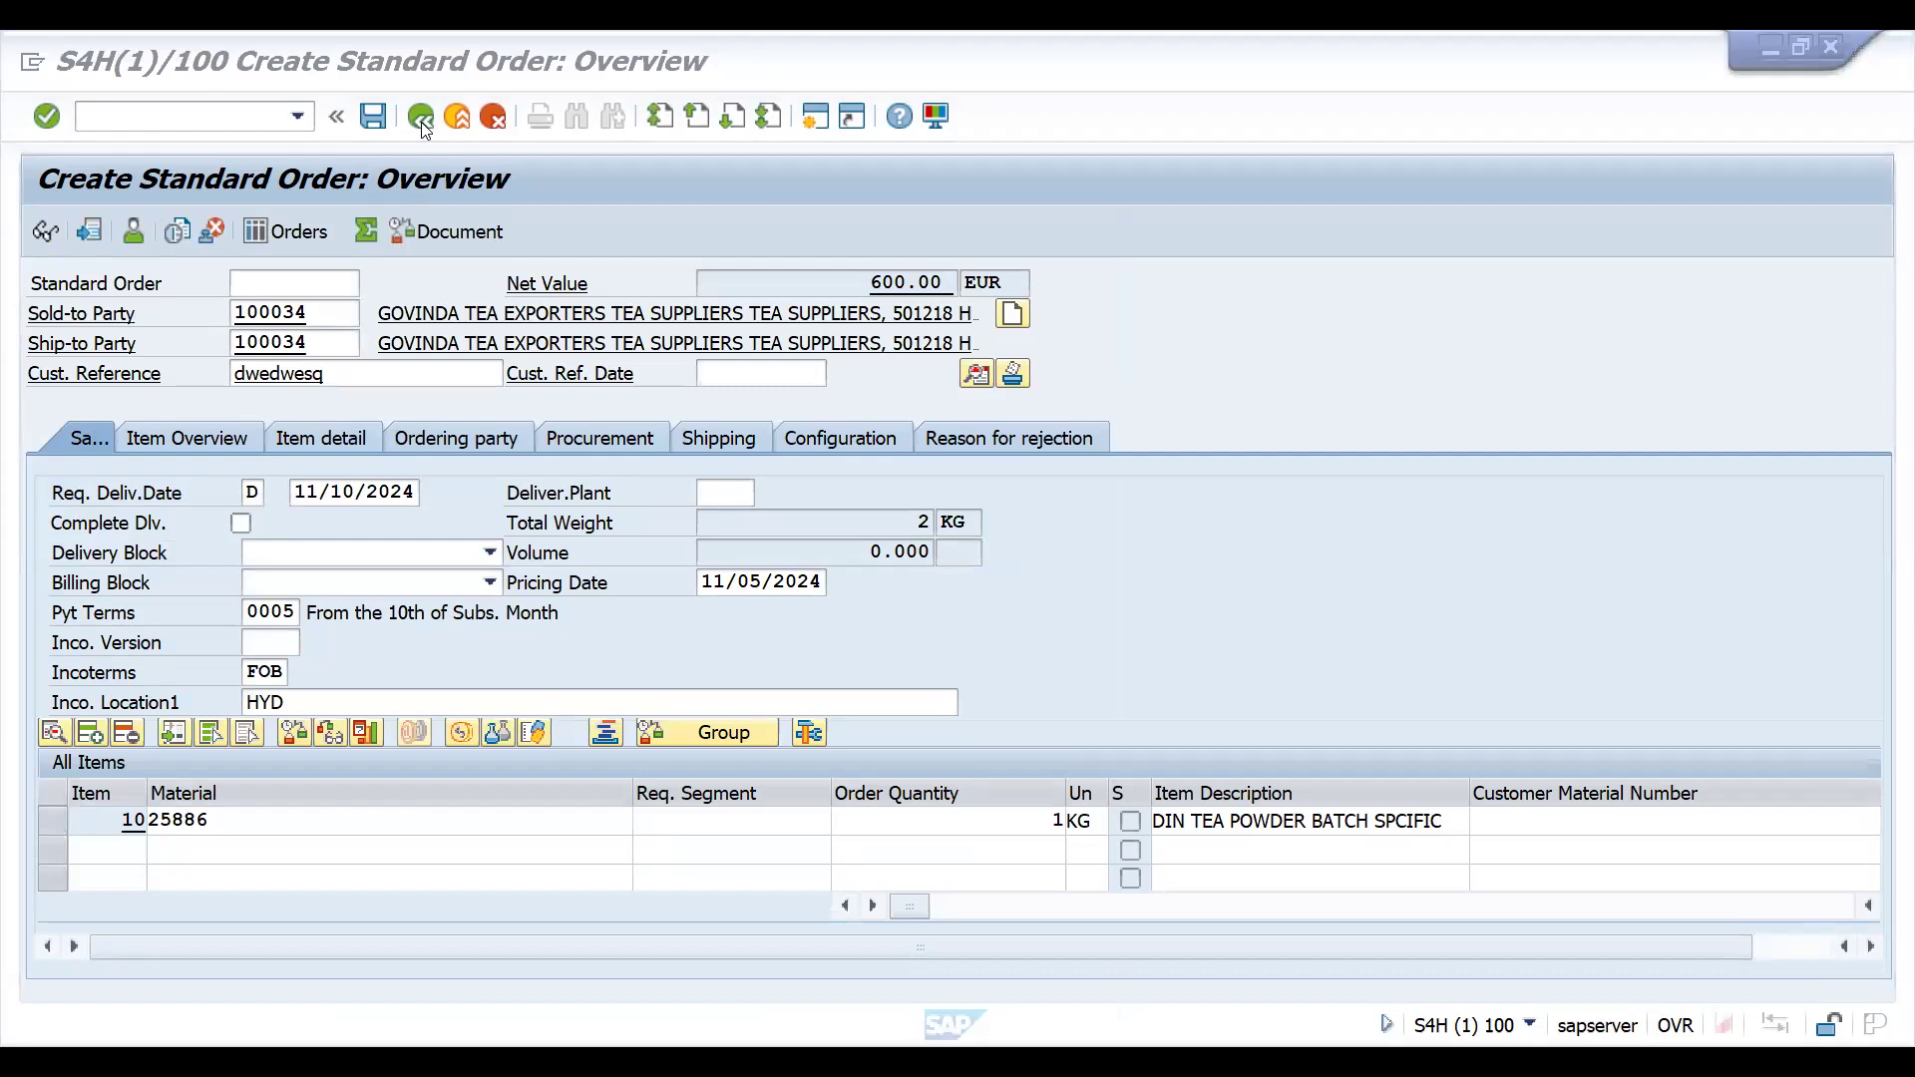